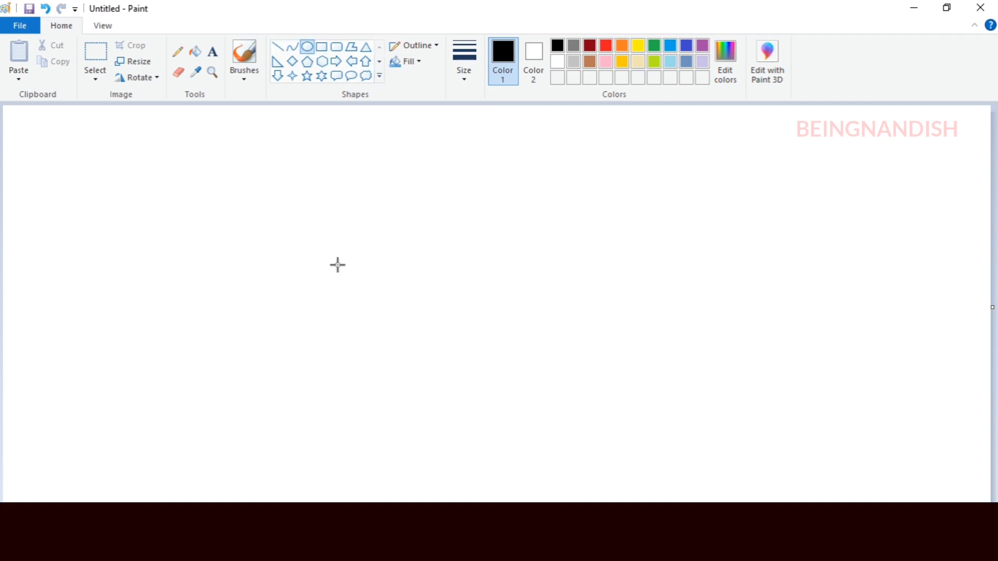
Draw a black circle outline left of the canvas centre and divide it into eight equal sectors with straight lines.
left_click_drag(339, 264, 390, 325)
left_click(102, 26)
left_click(18, 51)
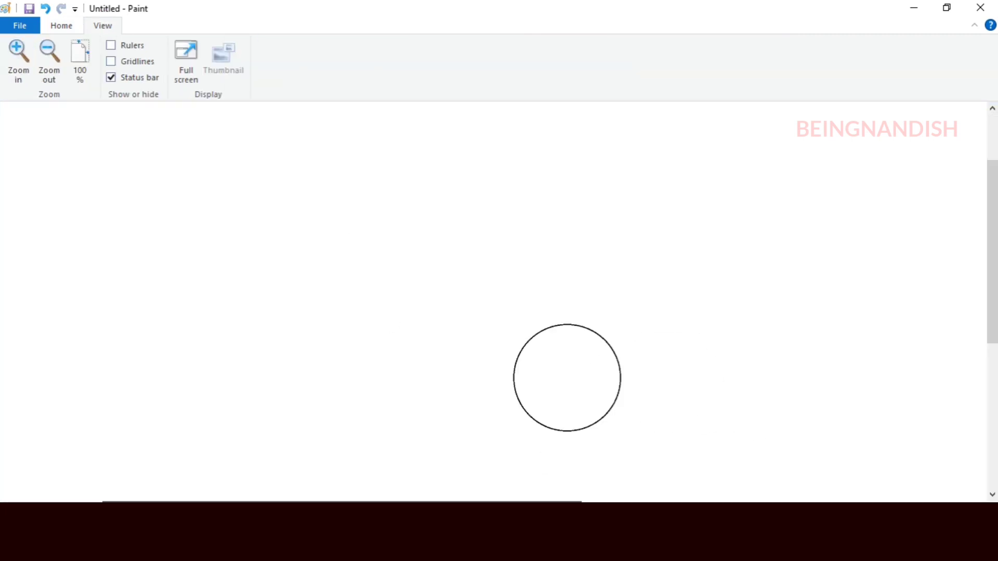
left_click(18, 51)
scroll(757, 339, "down", 2)
scroll(757, 338, "right", 6)
left_click(62, 25)
left_click(277, 46)
mouse_move(436, 149)
left_mouse_down()
mouse_move(473, 318)
mouse_move(439, 359)
left_mouse_up()
left_click_drag(331, 255, 530, 265)
mouse_move(362, 177)
left_mouse_down()
mouse_move(499, 334)
mouse_move(511, 325)
left_mouse_up()
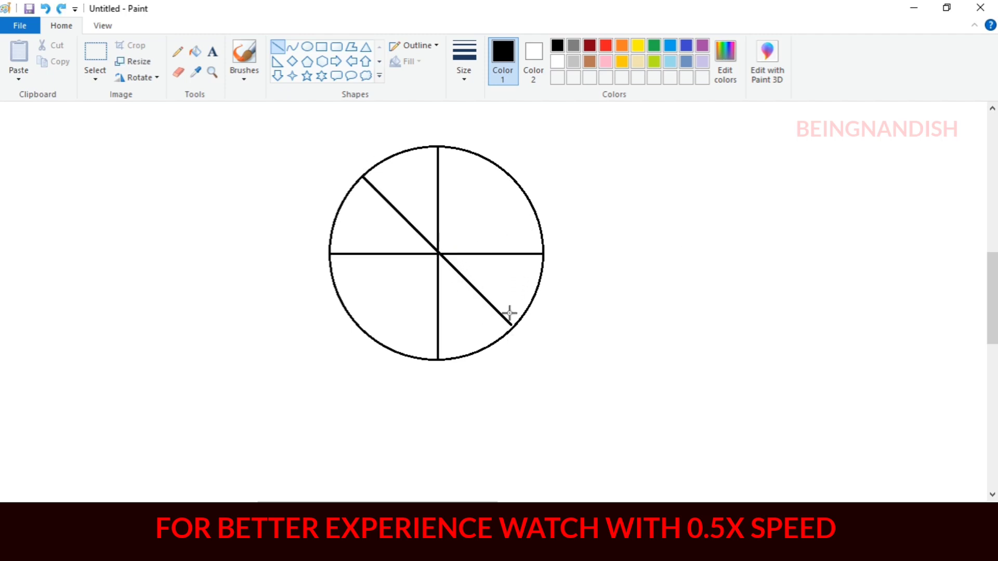
left_click_drag(374, 335, 365, 327)
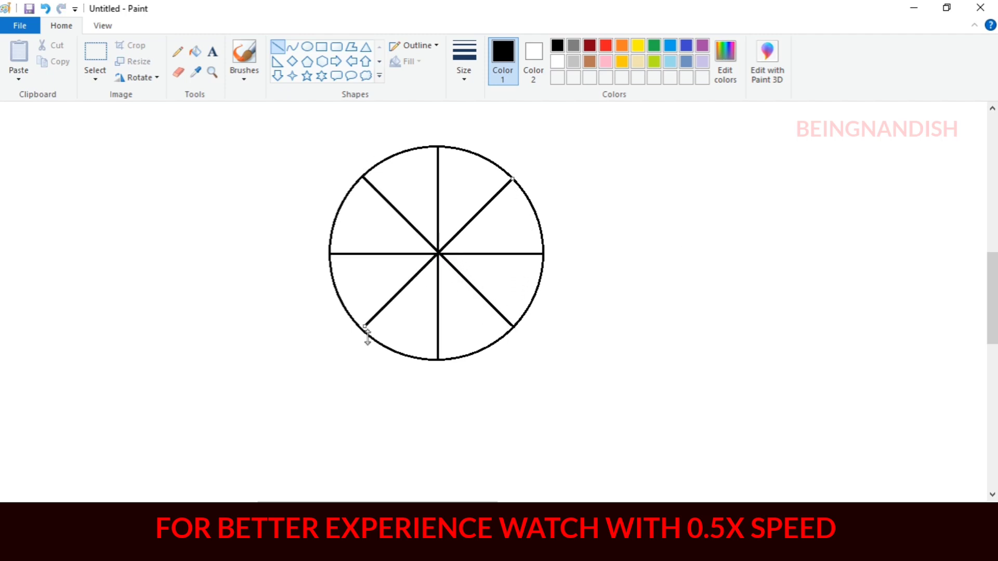
Add four more diameter lines between the existing ones to split the circle into sixteen sectors.
mouse_move(399, 153)
left_mouse_down()
mouse_move(452, 312)
mouse_move(477, 351)
left_mouse_up()
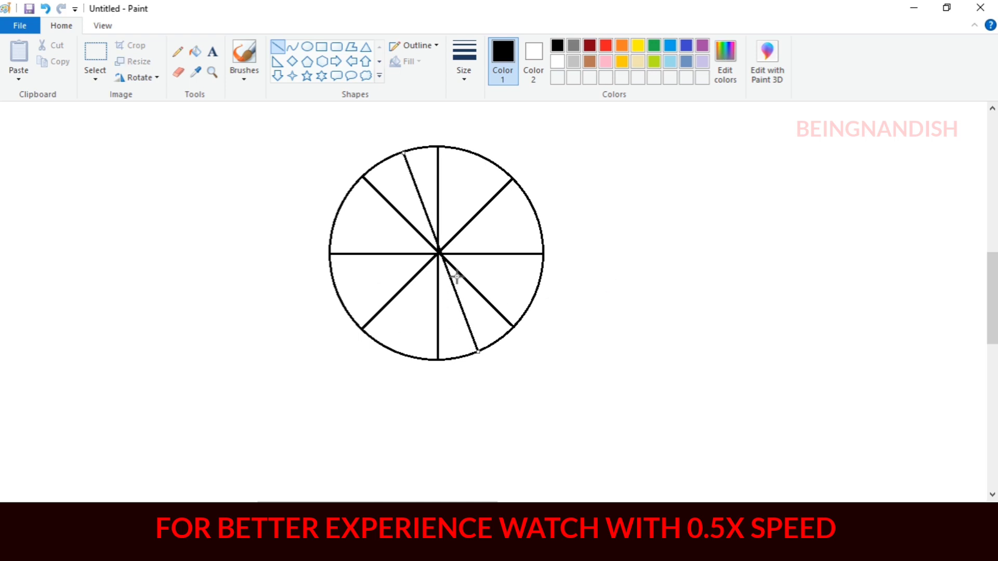
left_click_drag(477, 156, 399, 354)
left_click_drag(338, 214, 537, 291)
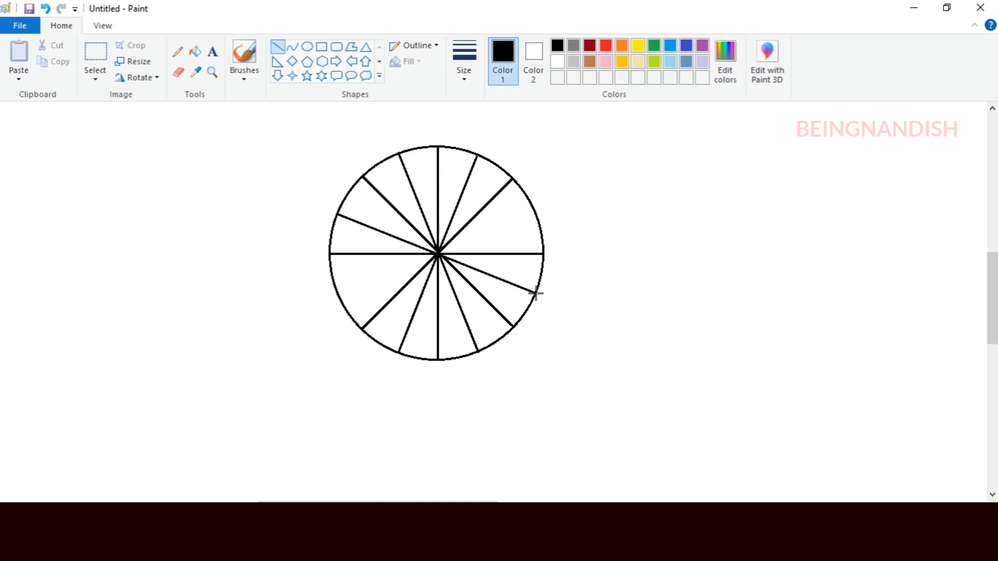
left_click_drag(535, 214, 337, 294)
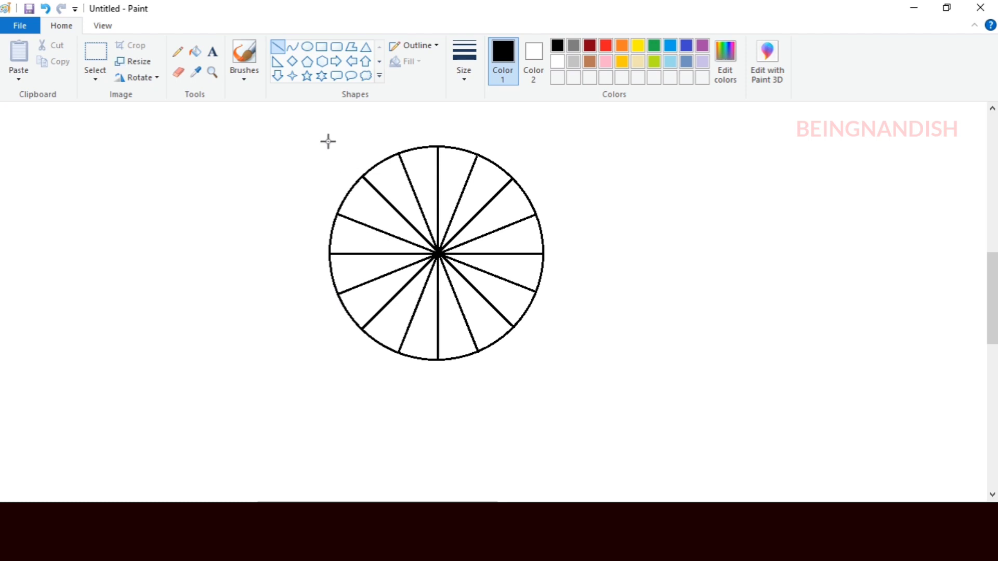
Draw a slightly larger concentric black circle around the divided circle to form a thin rim.
left_click(307, 46)
left_click_drag(323, 140, 547, 429)
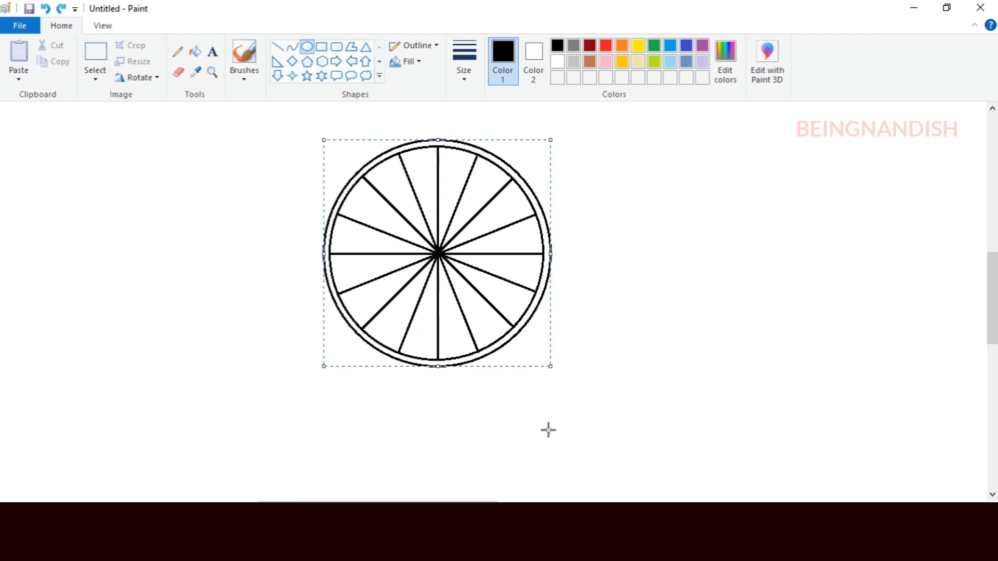
left_click(608, 272)
Draw a small circle with a solid white fill over the point where the spokes meet.
left_click_drag(402, 215, 474, 287)
left_click(408, 62)
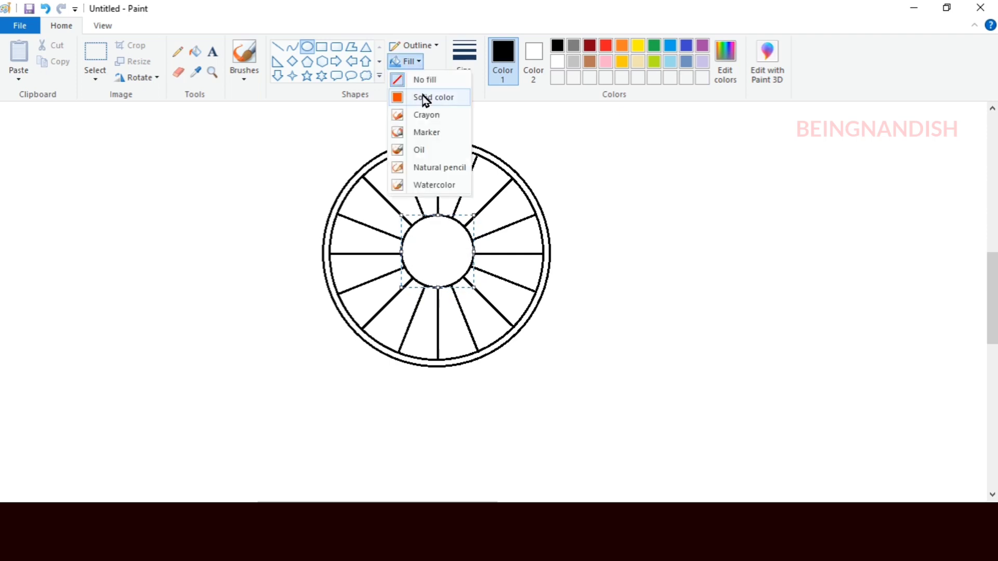
left_click(423, 98)
Fill every second sector of the wheel with black, eight sectors in all.
left_click(196, 51)
left_click(390, 184)
left_click(370, 233)
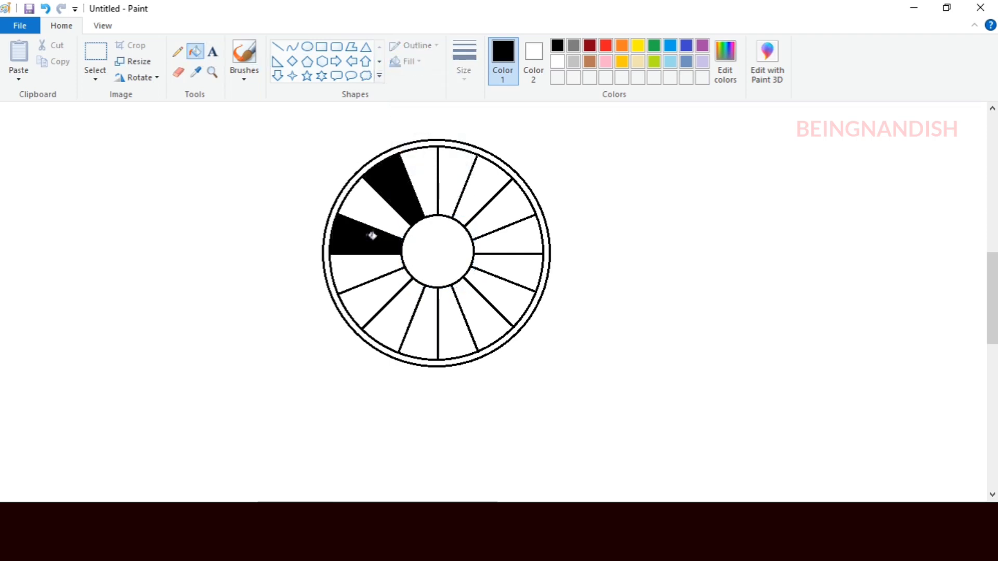
left_click(385, 293)
left_click(429, 333)
left_click(482, 318)
left_click(515, 268)
left_click(513, 212)
left_click(465, 174)
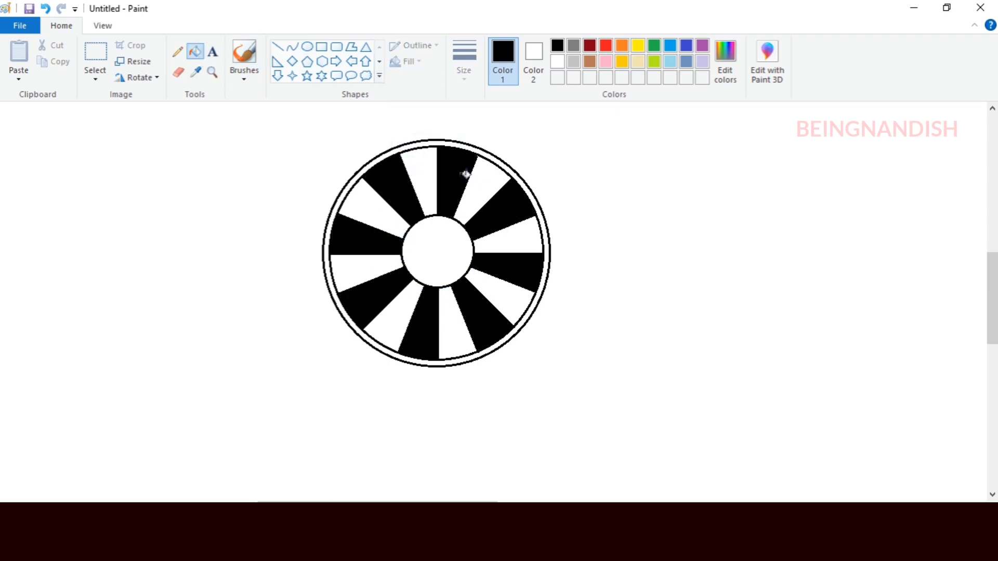
Recolour the black sectors and the thin outer rim of the wheel in light gray.
left_click(573, 62)
left_click(486, 147)
key("ctrl+z")
left_click(478, 146)
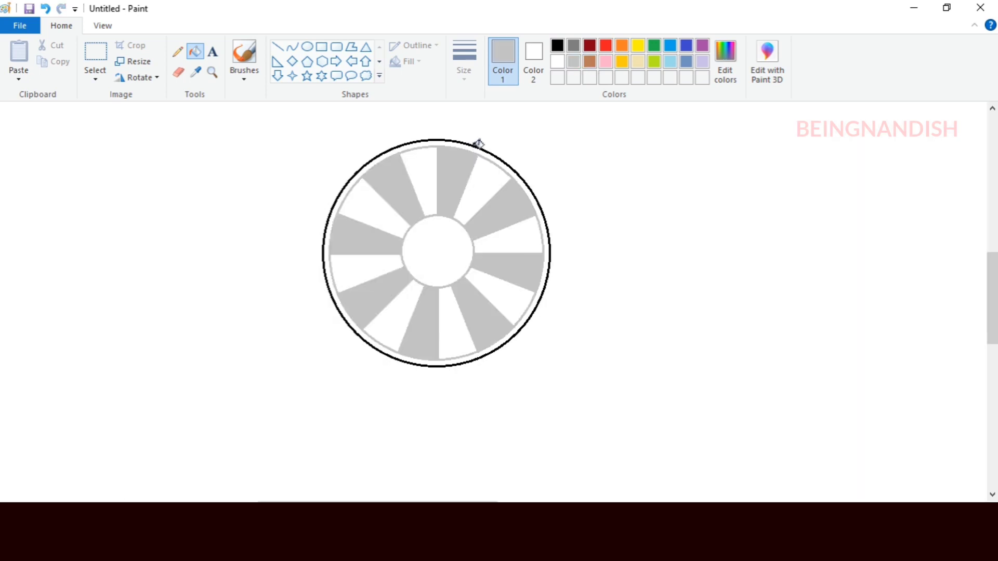
left_click(475, 143)
Draw a smaller light gray circle inside the hub and fill the ring around it with light gray.
left_click(307, 47)
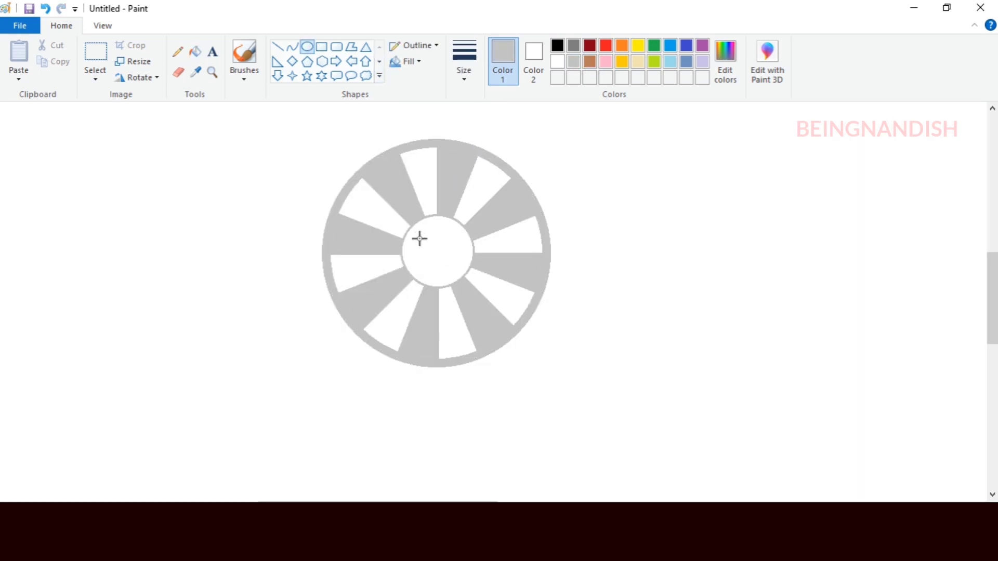
left_click_drag(417, 231, 456, 271)
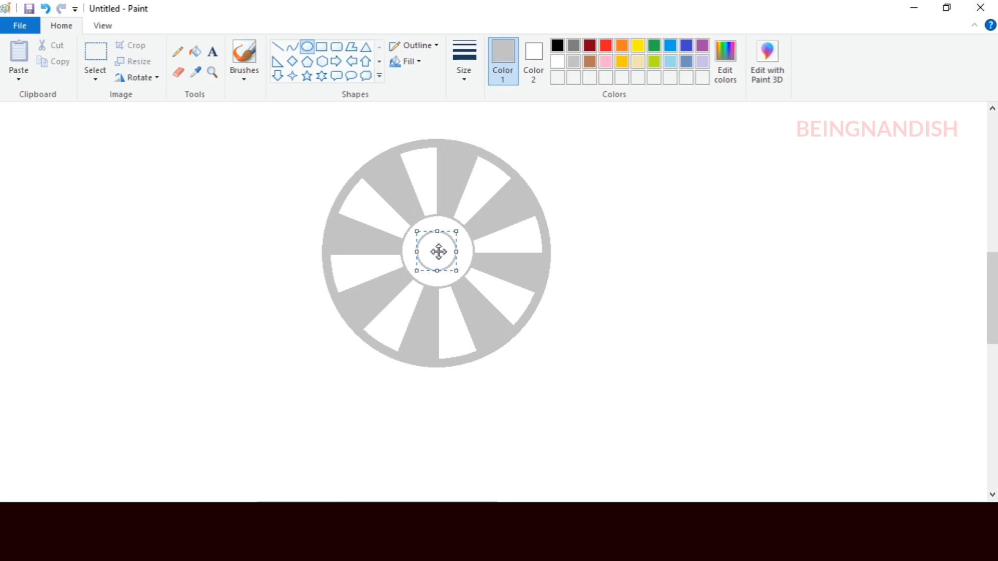
left_click(196, 52)
left_click(465, 231)
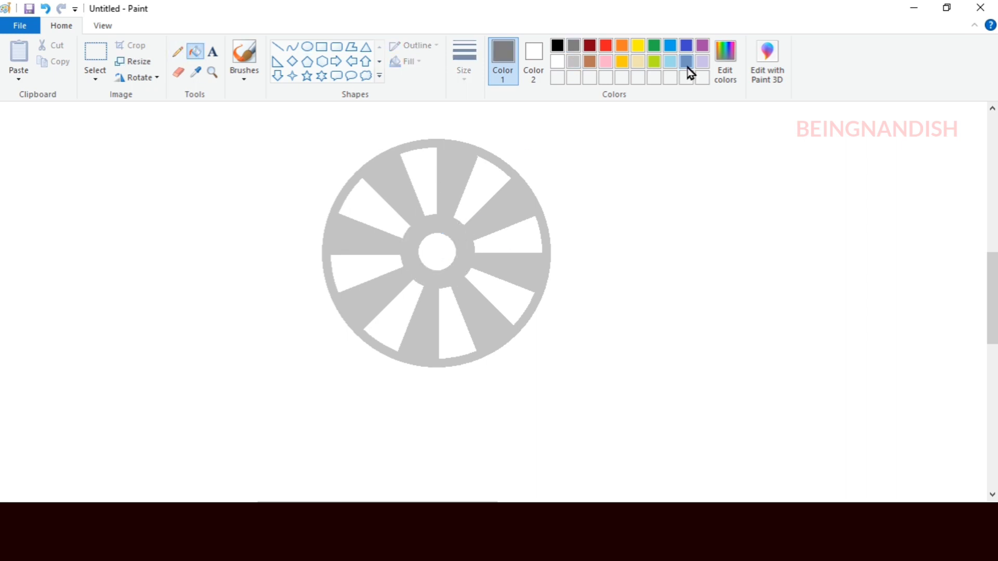
Fill the eight white sectors with a custom dark gray and the hub's centre circle with the palette's medium gray.
left_click(725, 60)
left_click(654, 276)
left_click(579, 370)
left_click(364, 370)
left_click(377, 214)
left_click(423, 182)
left_click(479, 190)
left_click(507, 238)
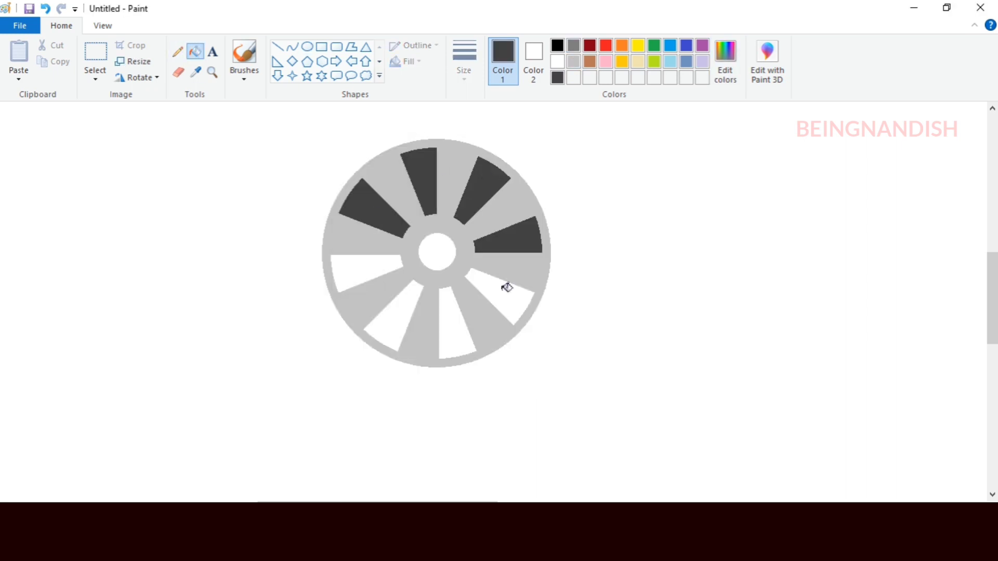
left_click(370, 271)
left_click(573, 45)
left_click(438, 248)
Draw an unfilled ring around the hub's centre circle in the custom dark gray, using the third line thickness.
left_click(307, 47)
left_click_drag(416, 230, 455, 271)
key("ctrl+z")
left_click(420, 61)
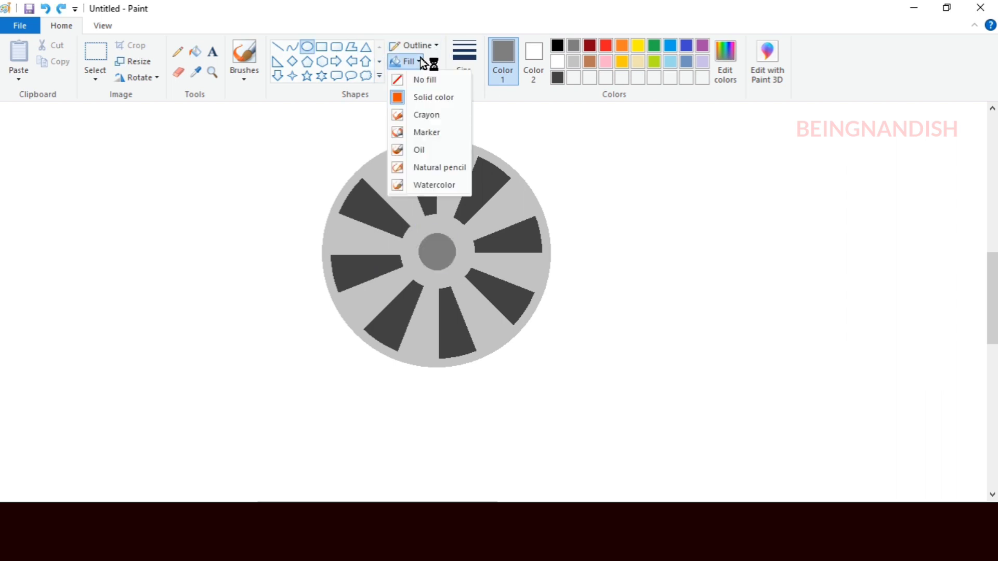
left_click(411, 80)
left_click_drag(410, 225, 465, 280)
left_click(464, 63)
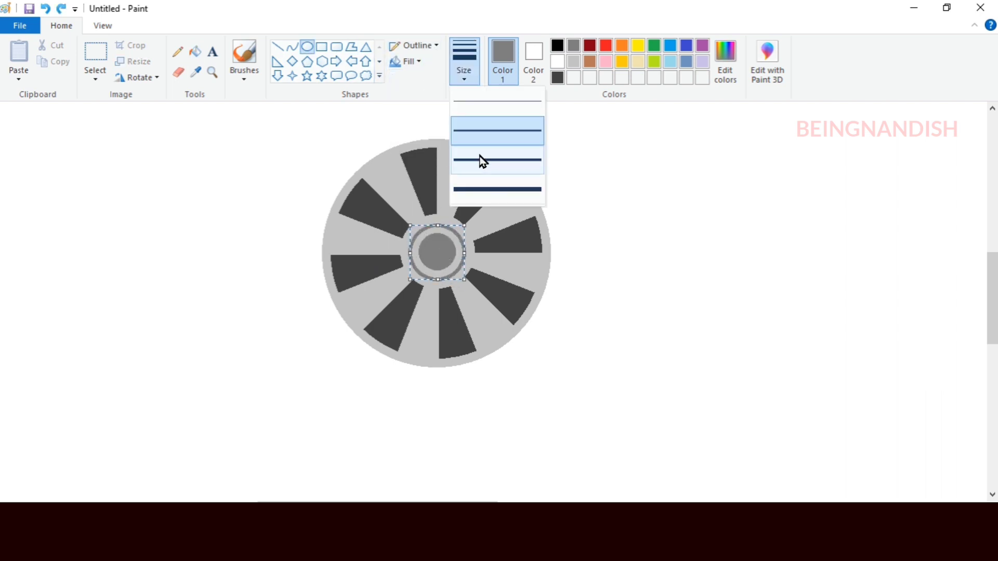
left_click(482, 160)
left_click(557, 77)
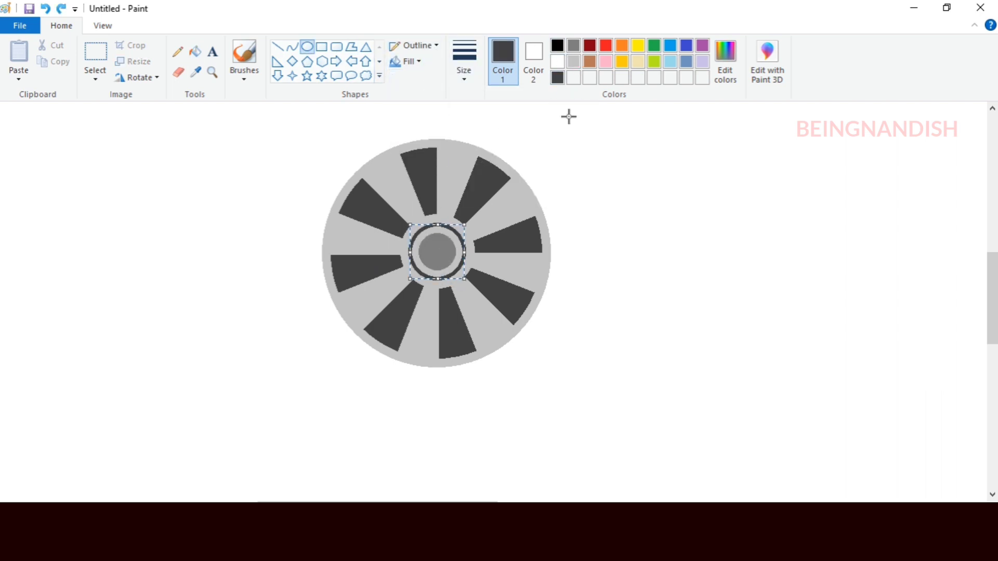
Define a near-black custom colour, darker than the existing custom gray, as the drawing colour.
left_click(103, 26)
left_click(52, 65)
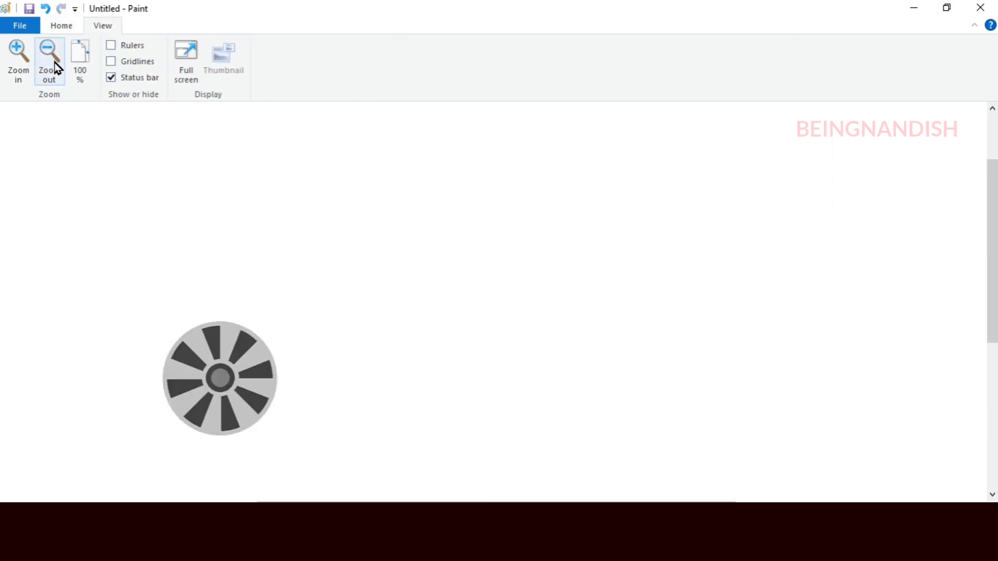
left_click(56, 67)
left_click(61, 25)
left_click(307, 46)
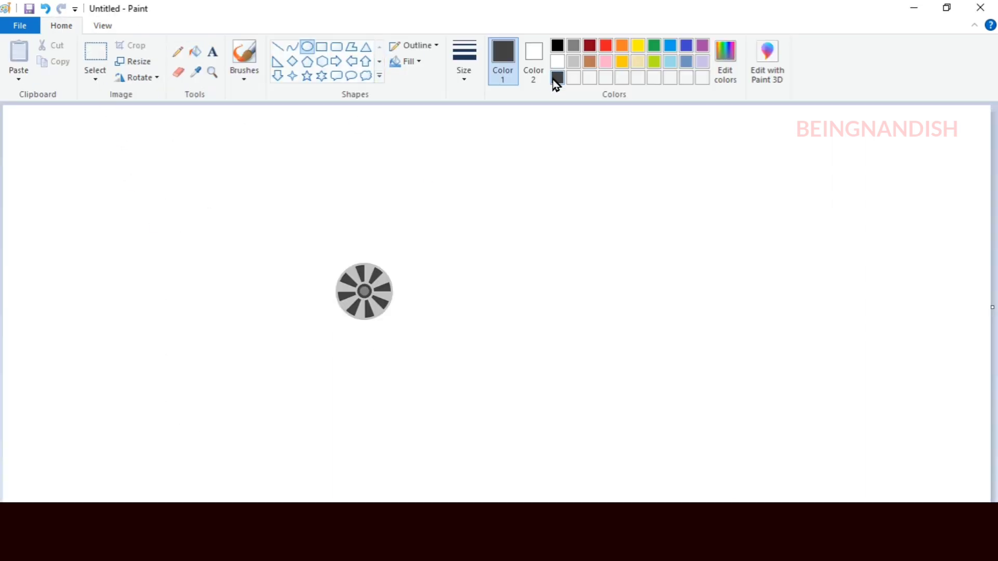
left_click(725, 61)
left_click(655, 288)
left_click(363, 370)
Draw a larger near-black circle centred around the rim and fill the band between them as the tyre.
left_click(103, 26)
left_click(19, 60)
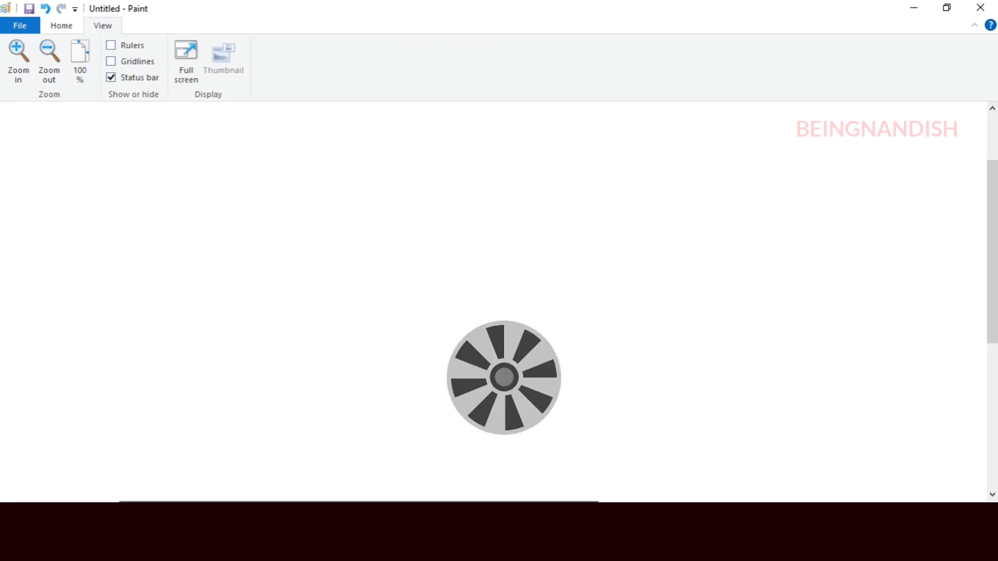
left_click(62, 25)
scroll(428, 193, "down", 2)
left_click_drag(427, 199, 582, 354)
left_click_drag(550, 308, 549, 310)
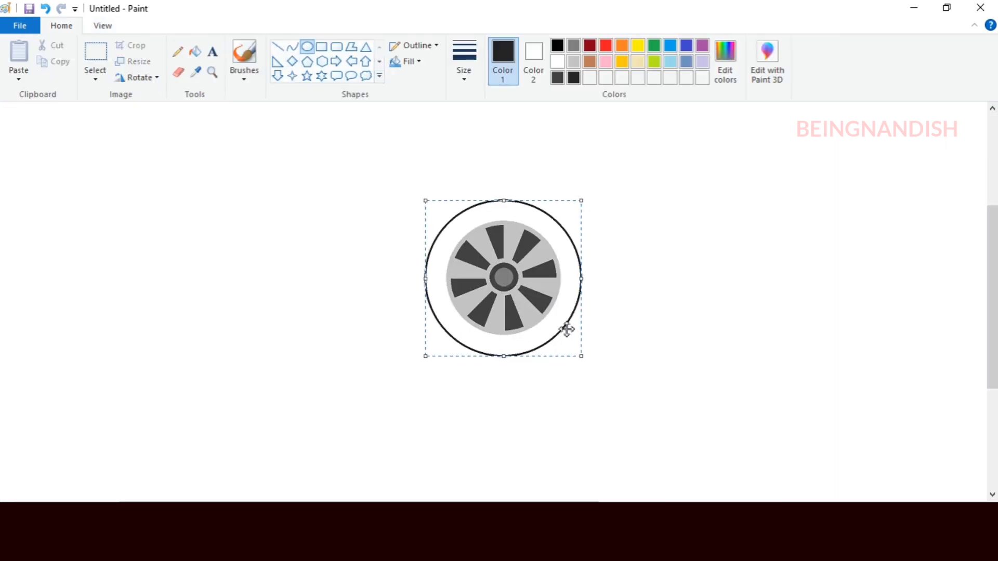
left_click_drag(581, 356, 585, 363)
left_click_drag(540, 304, 537, 300)
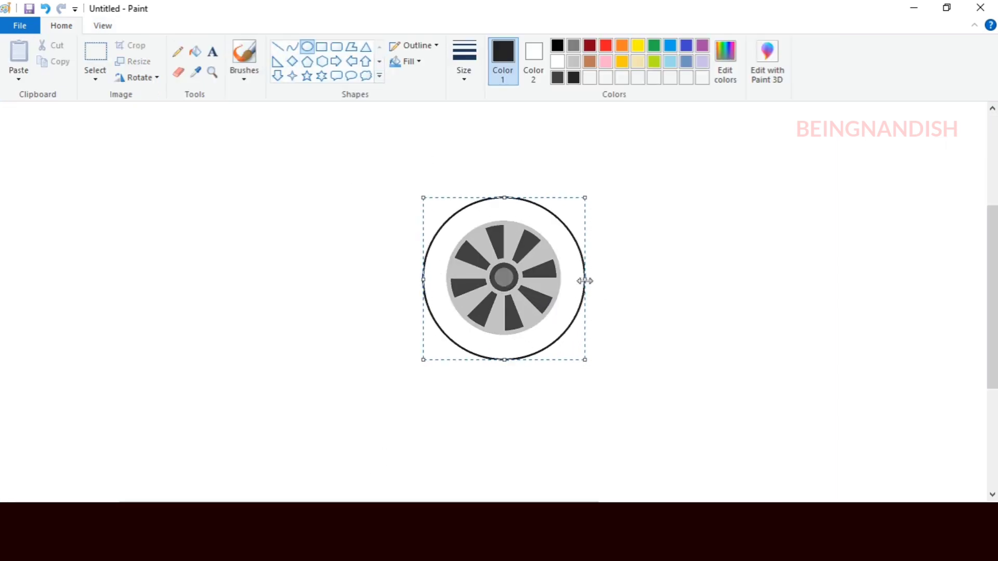
left_click(195, 50)
left_click(522, 203)
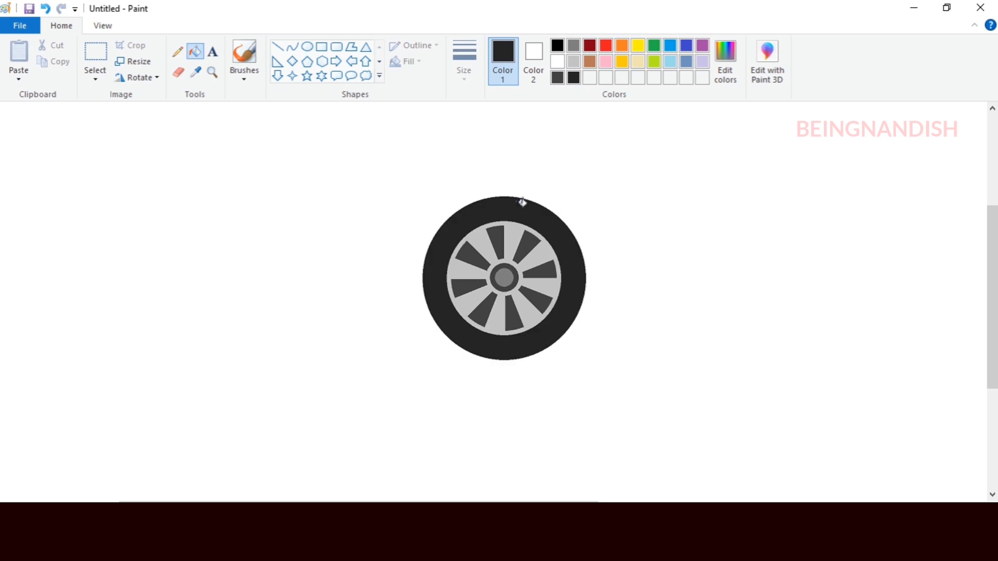
Outline the tyre's outer edge with a custom dark gray circle in the second line thickness.
left_click(557, 78)
left_click(307, 47)
left_click(464, 60)
left_click(487, 130)
mouse_move(421, 197)
left_mouse_down()
mouse_move(581, 390)
mouse_move(587, 362)
left_mouse_up()
left_click_drag(540, 302, 539, 299)
left_click(618, 258)
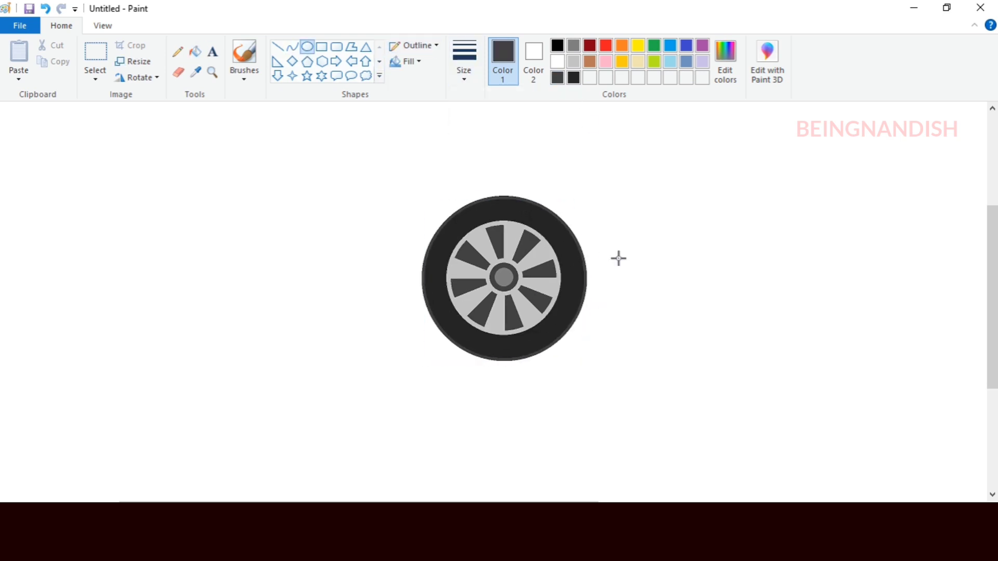
Define a custom blue drawing colour with red 44, green 151 and blue 216.
left_click(104, 26)
left_click(48, 58)
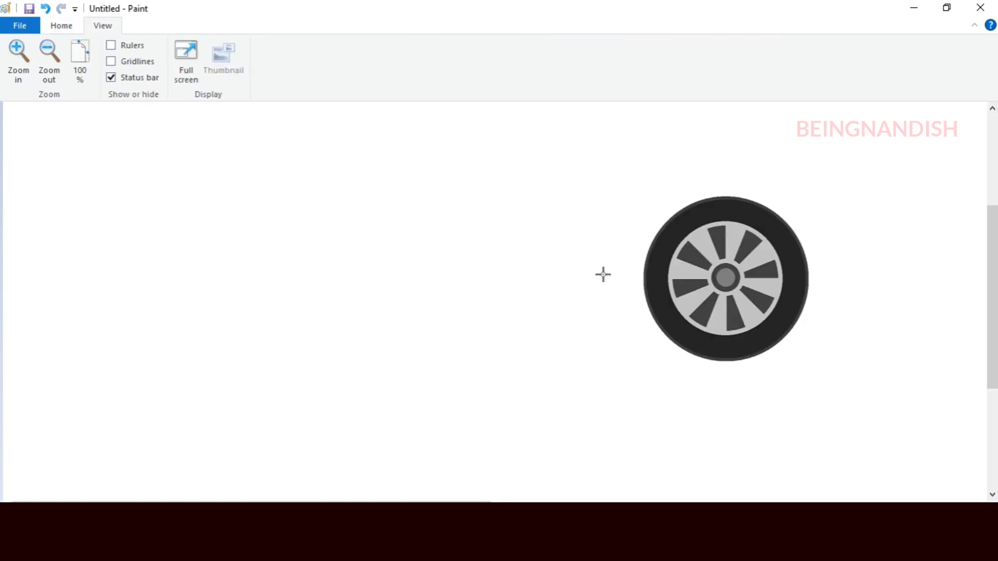
left_click(61, 25)
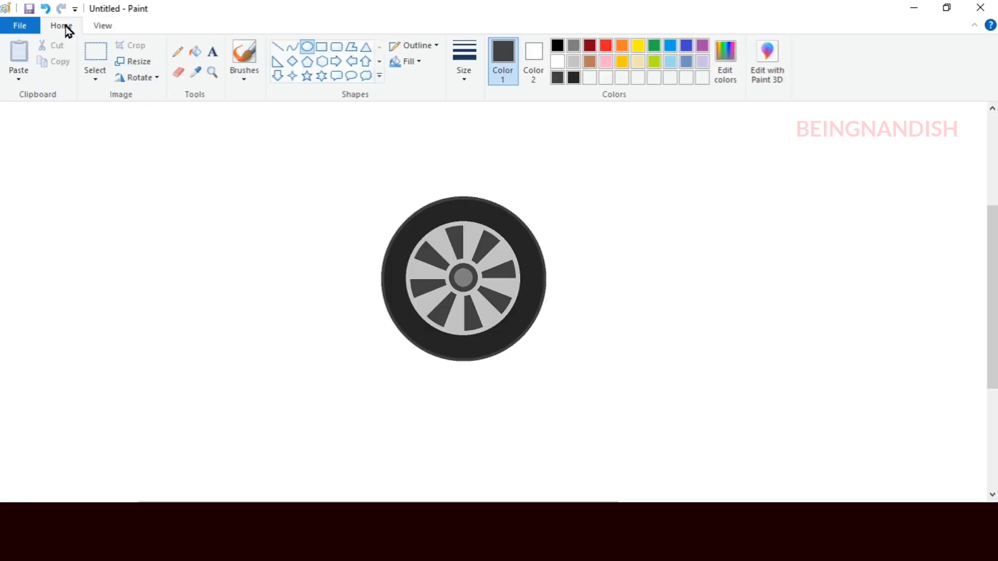
left_click(725, 60)
mouse_move(593, 235)
left_mouse_down()
mouse_move(582, 254)
mouse_move(590, 223)
mouse_move(576, 214)
left_mouse_up()
left_click(608, 372)
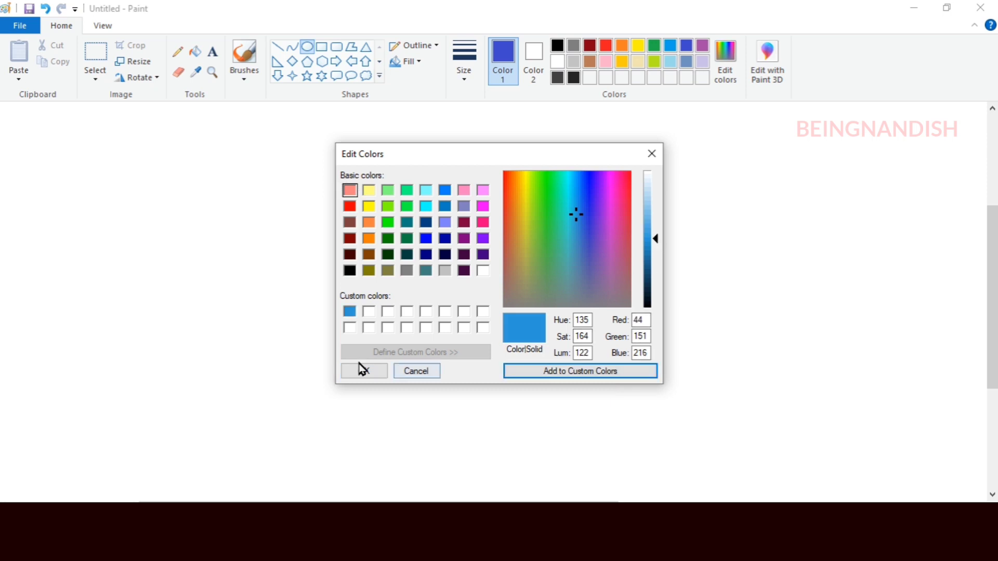
left_click(363, 370)
Draw a blue circle outline concentric with the tyre, leaving a narrow gap around it.
left_click_drag(369, 182, 559, 372)
left_click_drag(491, 272, 490, 273)
left_click_drag(558, 372, 556, 369)
left_click_drag(495, 288, 496, 289)
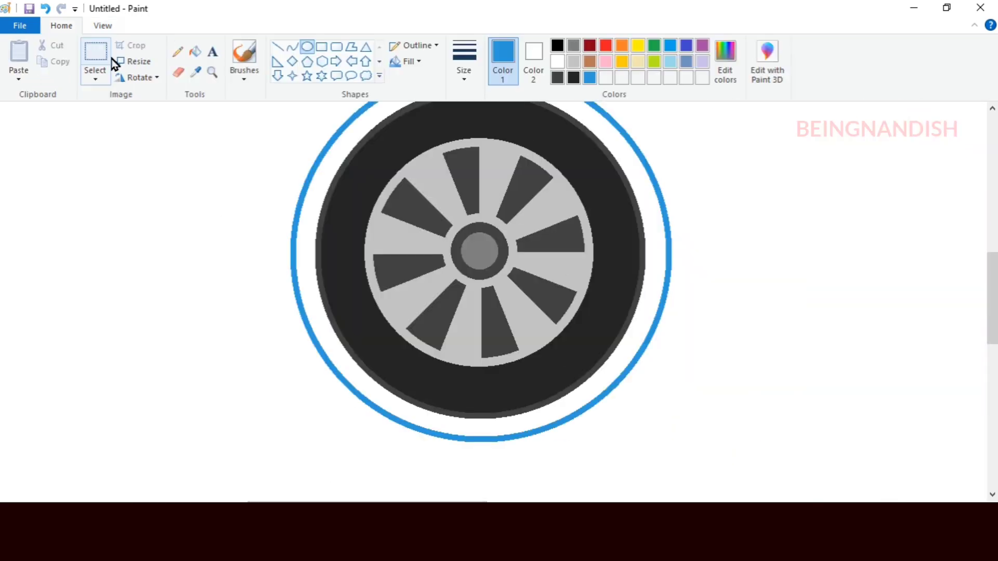
Remove the blue circle's lower half and extend both ends of the remaining arch downward with short vertical blue lines.
left_click(195, 51)
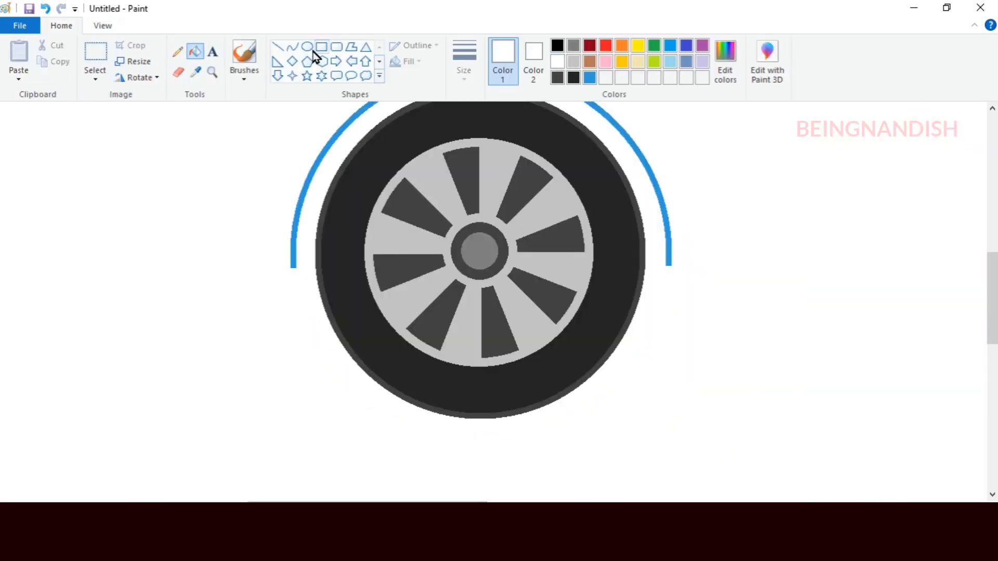
left_click(277, 46)
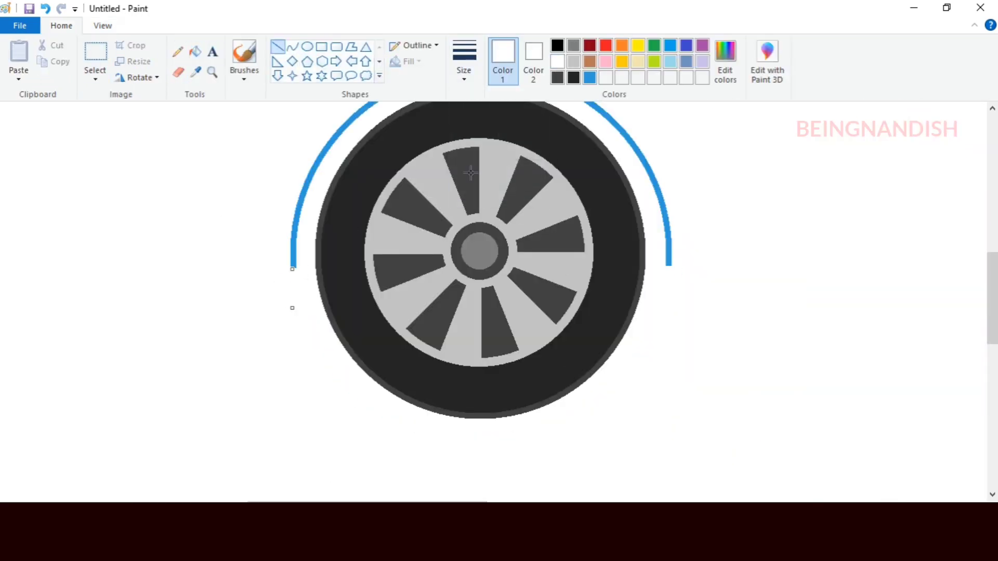
left_click_drag(292, 309, 292, 269)
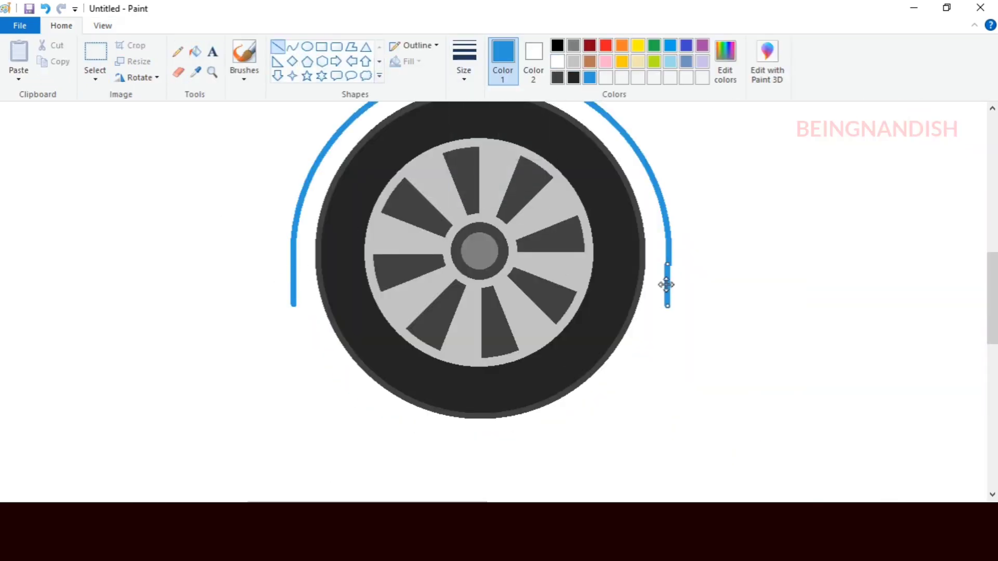
Draw a long horizontal black ground line below the wheel and move the wheel with its blue arch onto the line's left part.
left_click(102, 26)
left_click(50, 52)
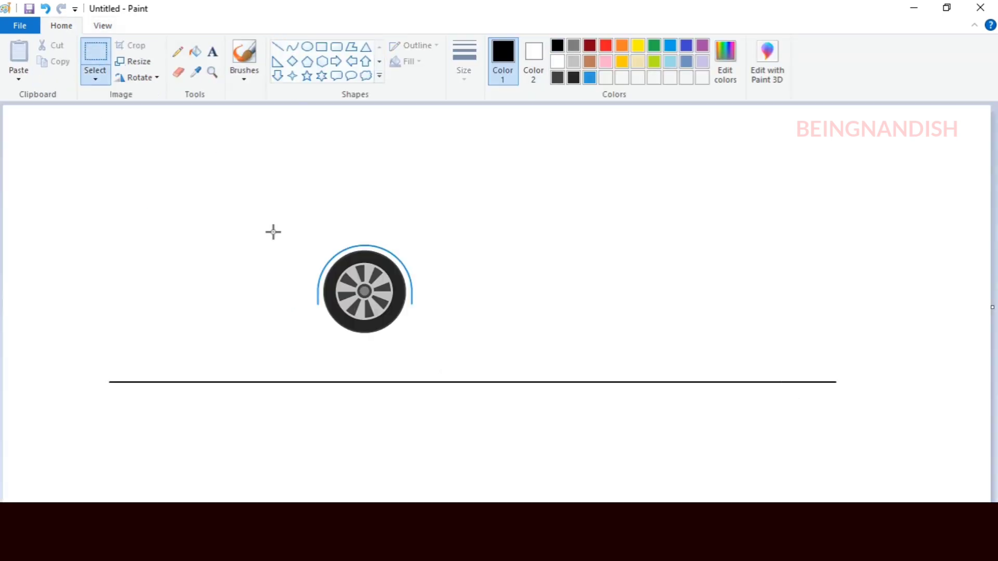
left_click_drag(288, 228, 440, 336)
right_click(392, 274)
left_click(437, 304)
left_click_drag(392, 295, 289, 337)
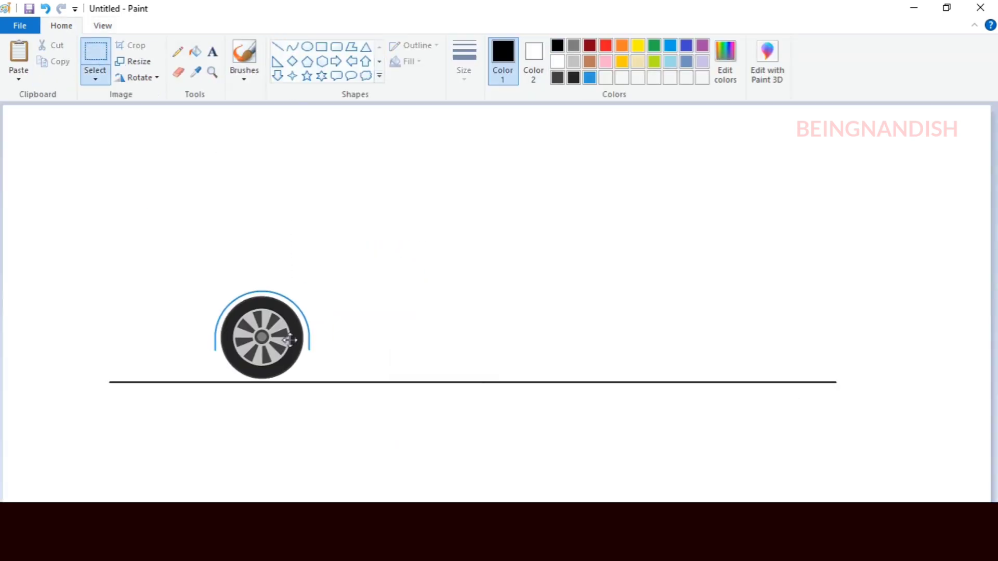
Duplicate the wheel with its arch, place the copy farther right on the ground line and flip it horizontally.
right_click(288, 337)
left_click(329, 361)
right_click(280, 153)
left_click(323, 194)
left_click_drag(95, 165, 636, 348)
right_click(608, 333)
mouse_move(670, 458)
left_click(758, 521)
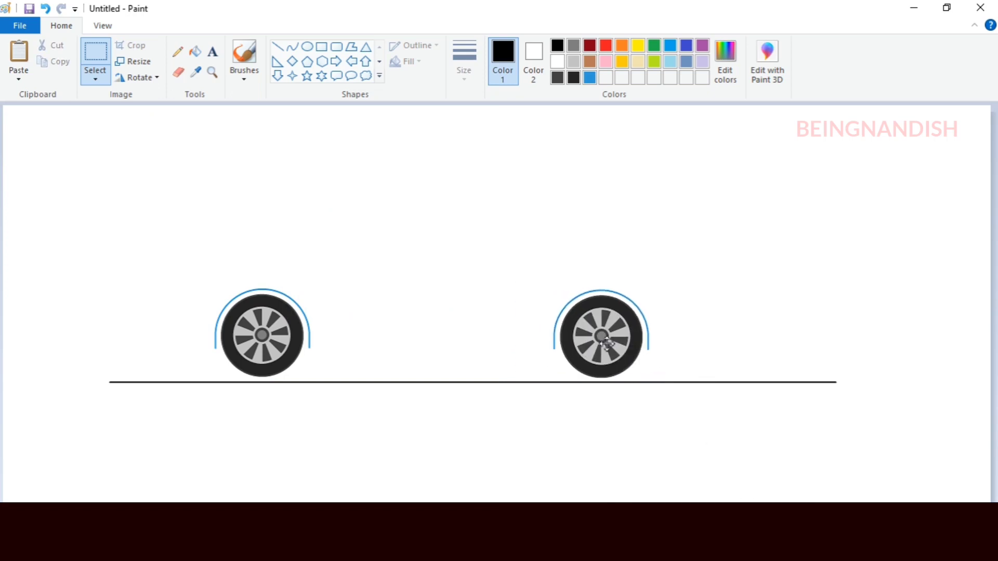
Draw a straight horizontal blue line joining the inner ends of the two wheel arches as the car's sill.
left_click(278, 47)
left_click(590, 77)
left_click_drag(309, 347, 554, 394)
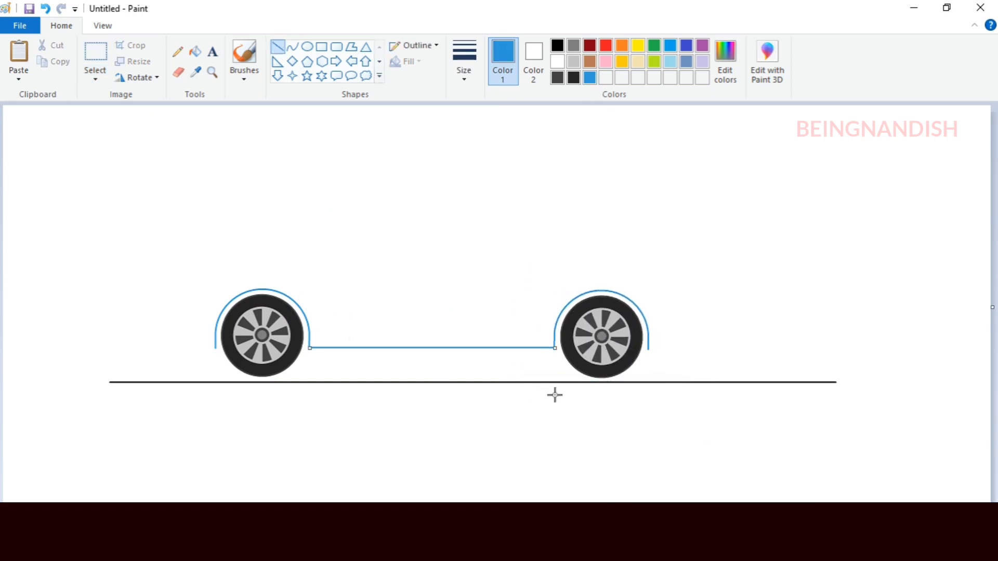
Draw the car's front end in blue curves, from the front arch's outer end along the lower bumper and up the nose.
left_click(102, 25)
left_click(17, 58)
left_click_drag(990, 300, 990, 288)
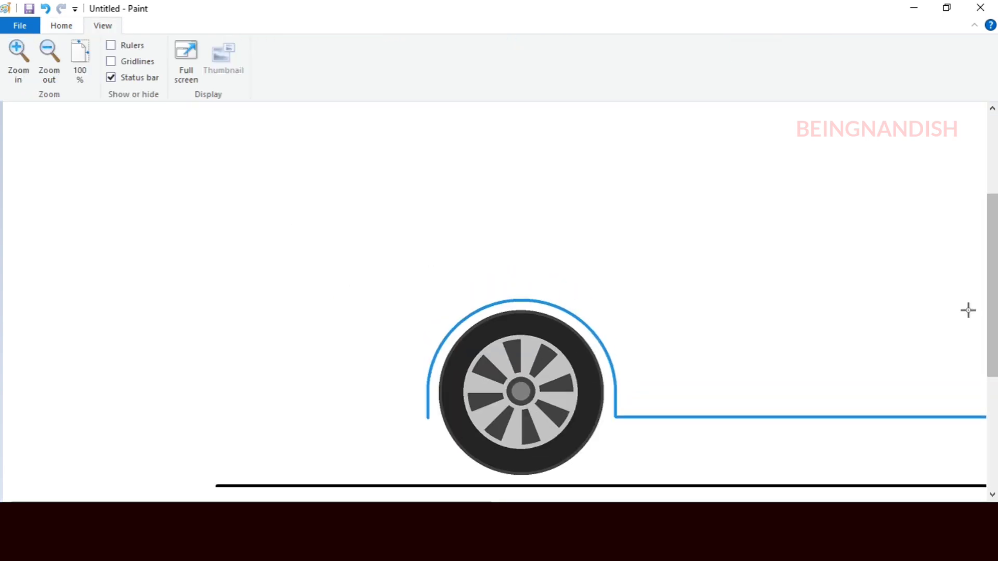
left_click(61, 26)
left_click(292, 46)
mouse_move(302, 385)
left_mouse_down()
mouse_move(426, 417)
mouse_move(327, 403)
mouse_move(368, 413)
left_mouse_up()
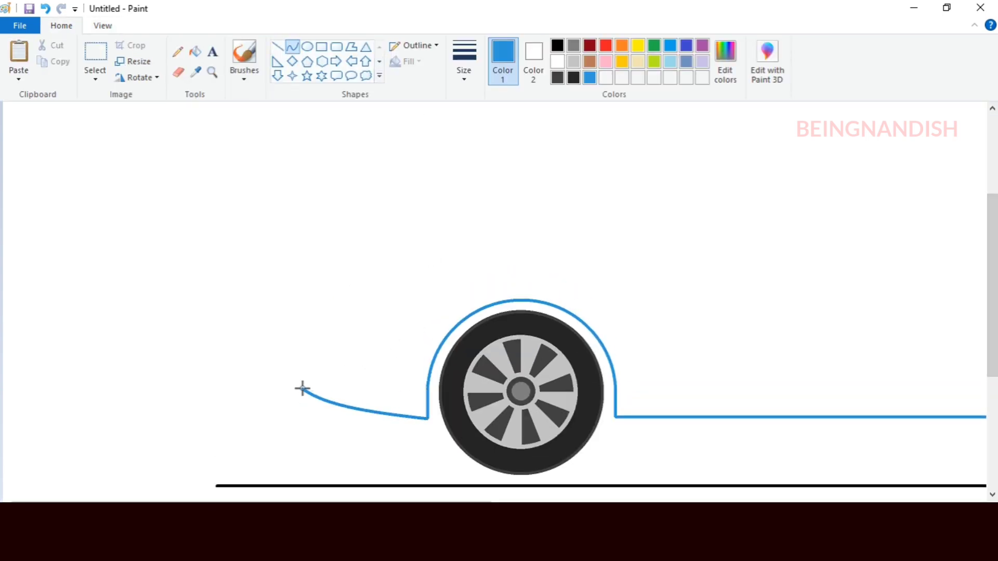
key("ctrl+z")
left_click(316, 276)
Draw a gently arched blue hood line from the top of the nose to the windshield base and erase the stray stroke at the nose corner.
mouse_move(316, 285)
left_mouse_down()
mouse_move(613, 182)
mouse_move(623, 187)
left_mouse_up()
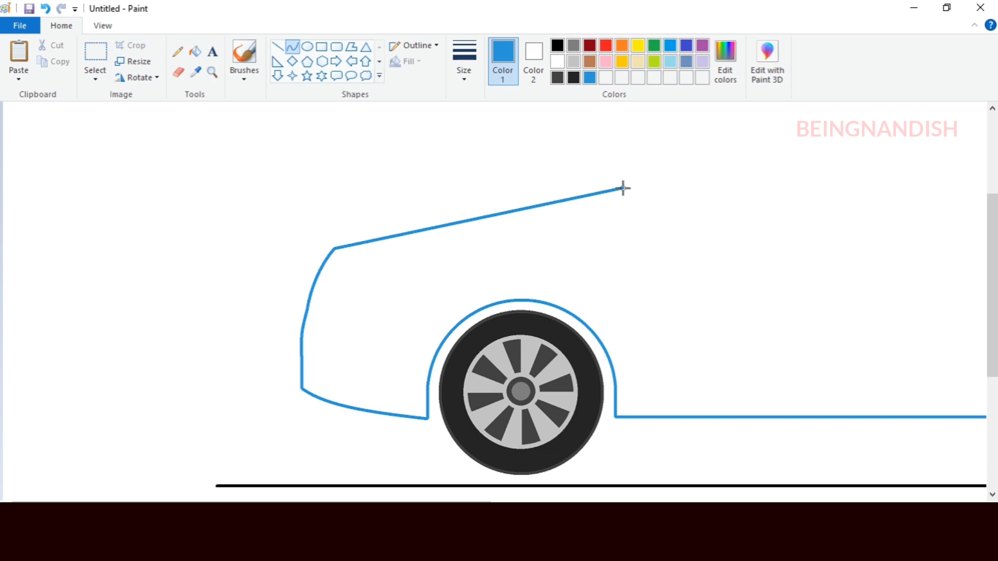
mouse_move(481, 212)
left_mouse_down()
mouse_move(480, 202)
mouse_move(485, 230)
left_mouse_up()
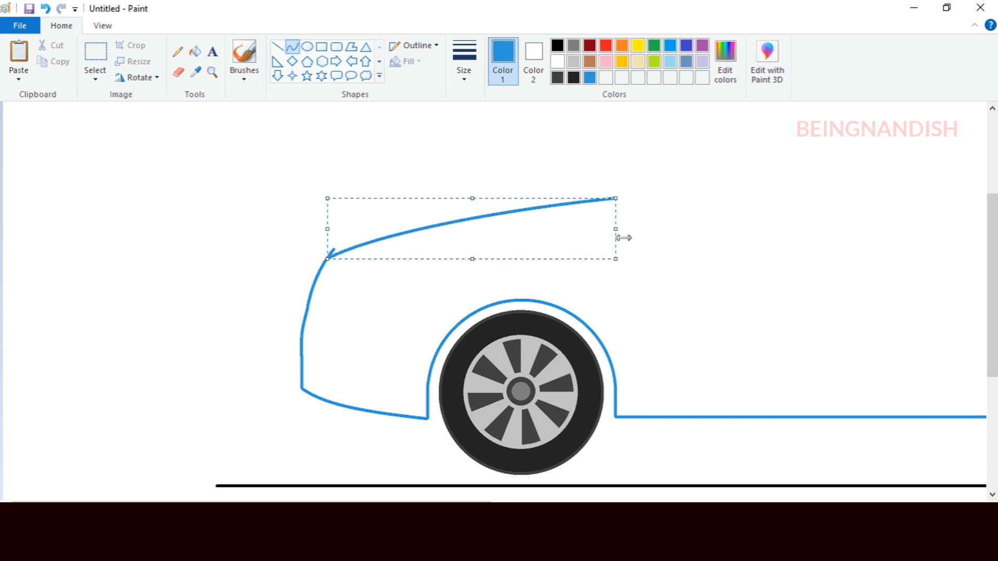
left_click_drag(616, 230, 623, 231)
left_click(701, 214)
left_click(178, 72)
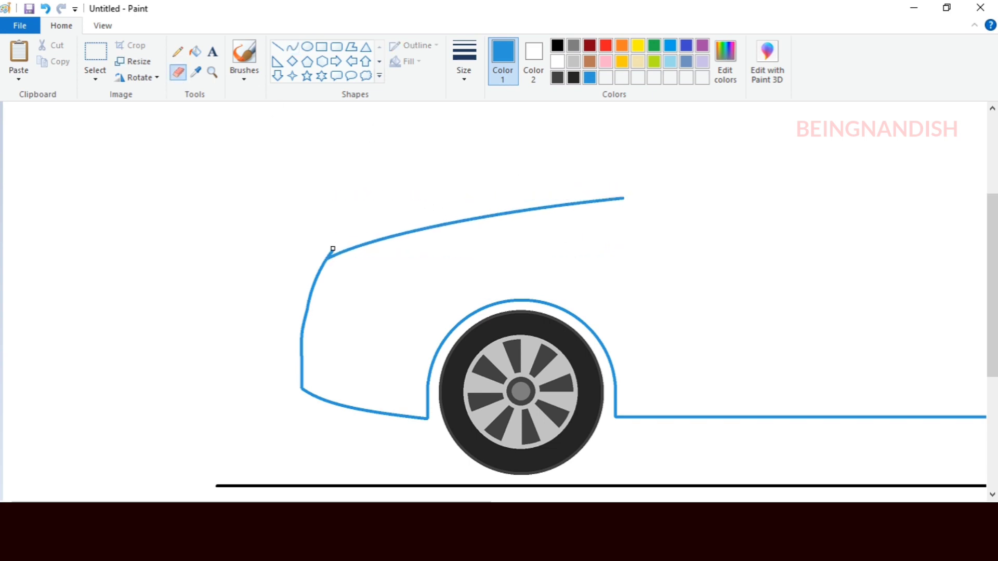
left_click_drag(251, 501, 369, 501)
left_click(102, 26)
left_click(45, 56)
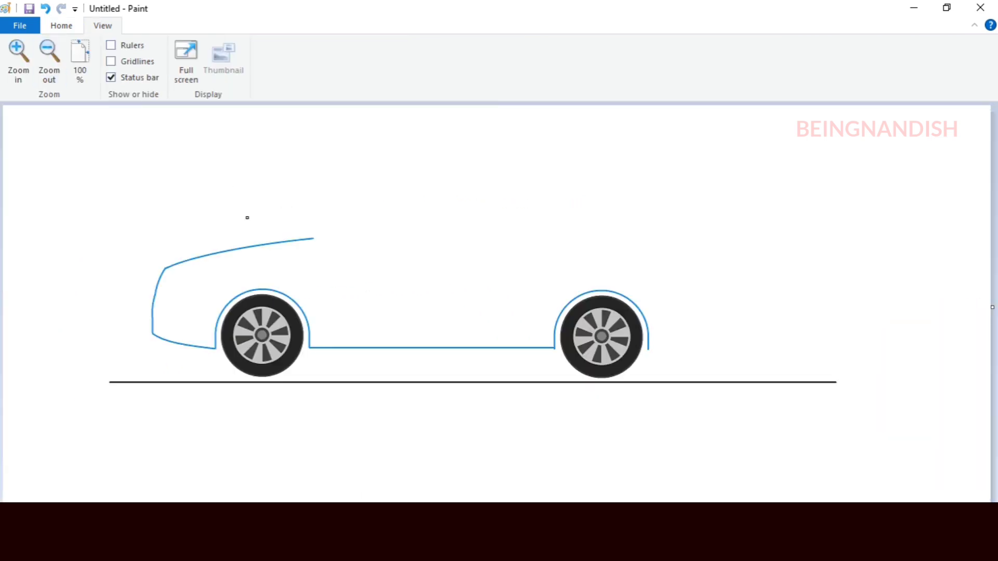
left_click(62, 26)
left_click(306, 46)
left_click_drag(312, 239, 378, 195)
key("ctrl+z")
Draw a blue curve from the hood's rear end up along the windshield, bending into the front part of the roof.
left_click(293, 46)
left_click_drag(312, 238, 461, 184)
left_click_drag(401, 206, 400, 188)
left_click(401, 187)
left_click_drag(461, 211, 472, 211)
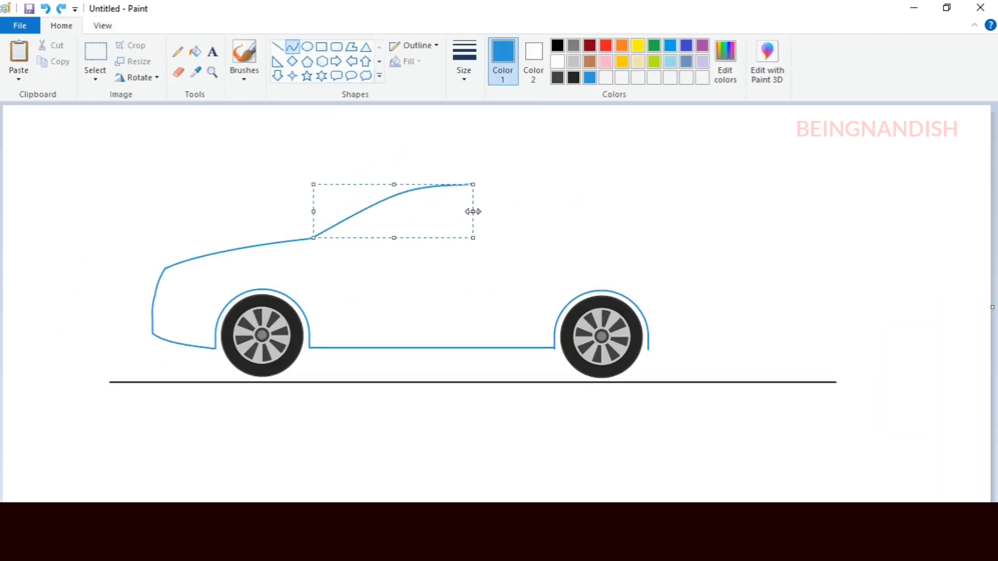
Continue the blue outline over the rear roof and down the rear window, then along a short trunk lid with a rounded rear corner.
left_click(474, 185)
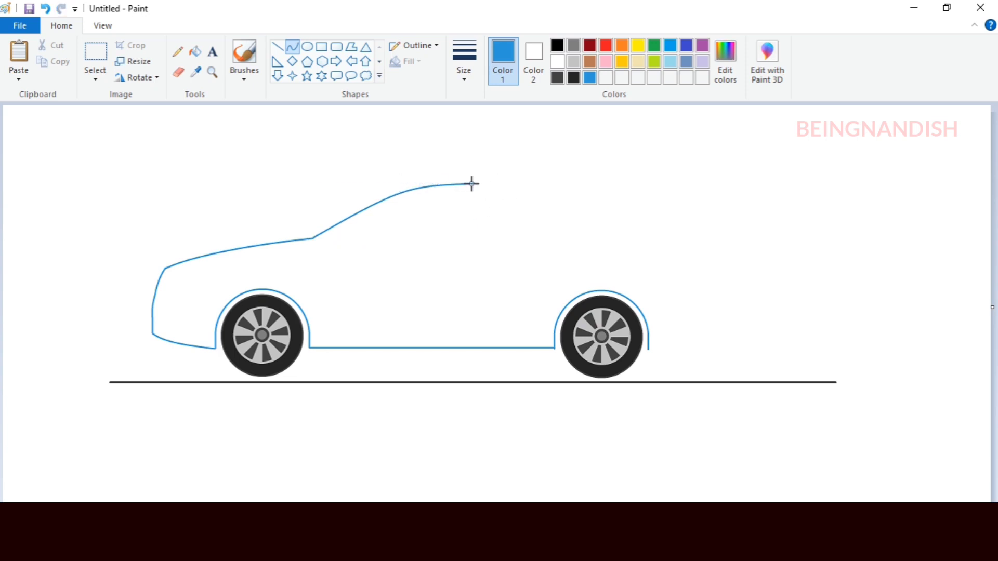
left_click_drag(538, 185, 640, 229)
mouse_move(594, 186)
left_mouse_down()
mouse_move(563, 185)
mouse_move(589, 190)
mouse_move(580, 186)
left_mouse_up()
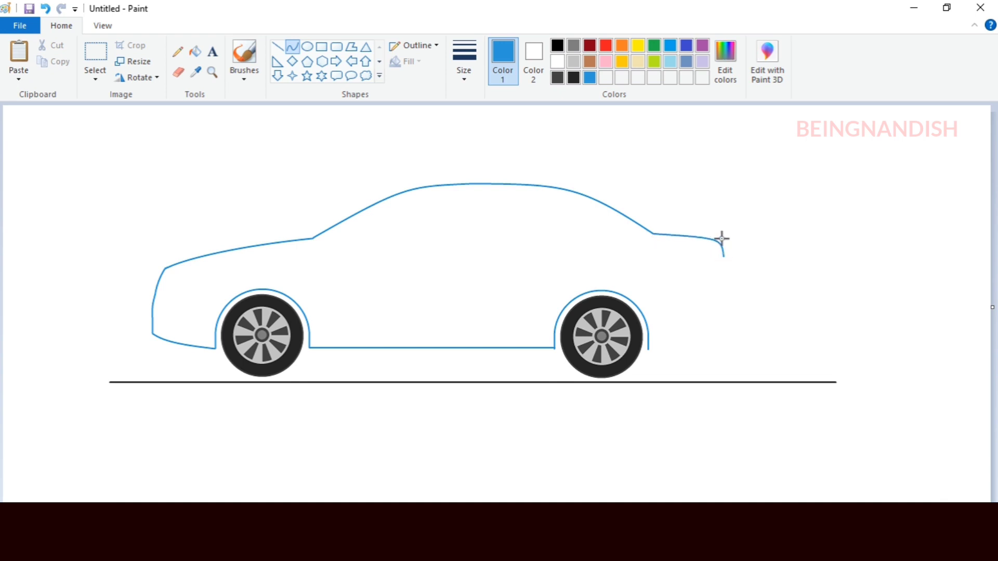
Draw the blue lower rear bumper from the rear arch's outer end, curving upward at the back.
left_click(717, 343)
left_click_drag(722, 330, 728, 326)
left_click(701, 312)
Close the car's rear outline in blue with a bulging bumper curve and a rounded tail-light notch below the trunk edge.
left_click(102, 26)
left_click(18, 60)
scroll(494, 301, "down", 3)
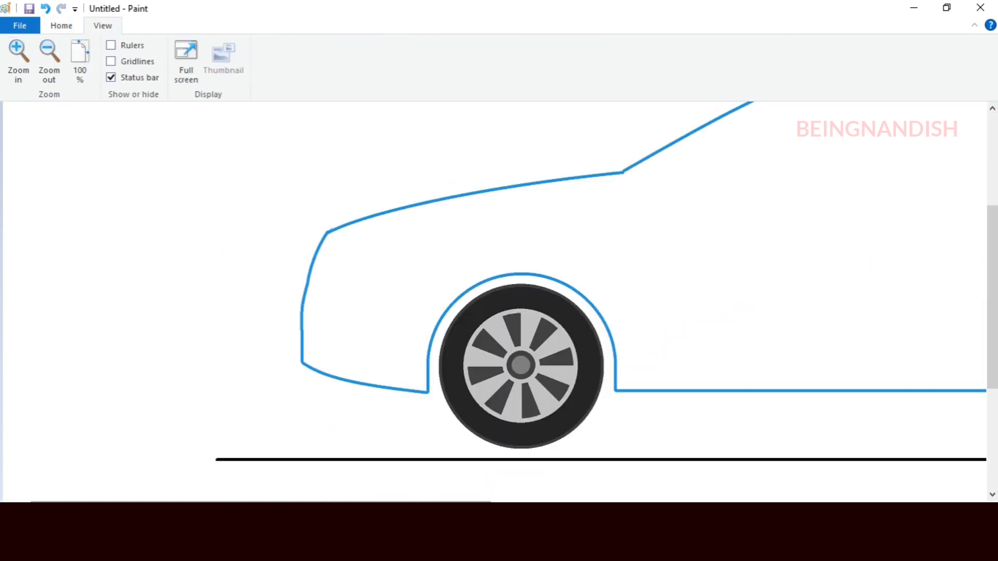
left_click_drag(251, 501, 592, 501)
left_click_drag(742, 268, 748, 349)
left_click_drag(745, 308, 756, 308)
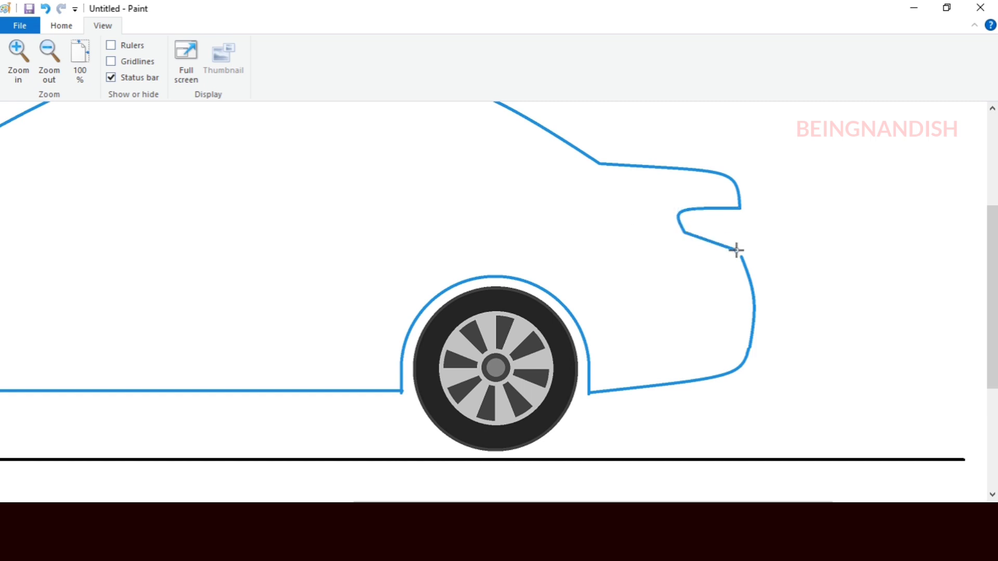
scroll(637, 217, "up", 3)
left_click_drag(663, 500, 364, 501)
left_click(53, 79)
left_click(70, 26)
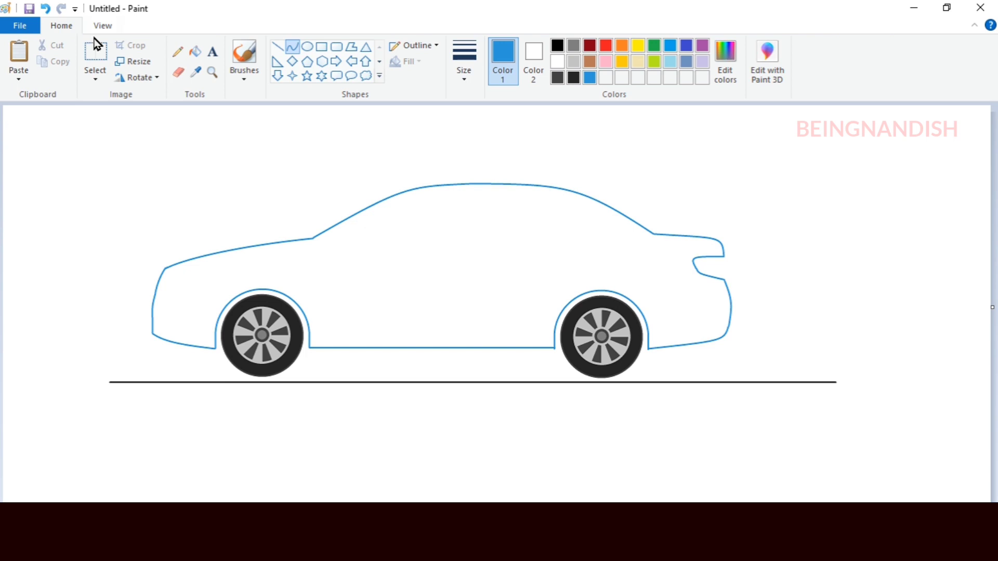
Draw the headlight's curved upper edge in blue just behind the nose, below the hood line.
left_click(101, 26)
left_click(18, 57)
scroll(152, 149, "down", 3)
left_click(56, 29)
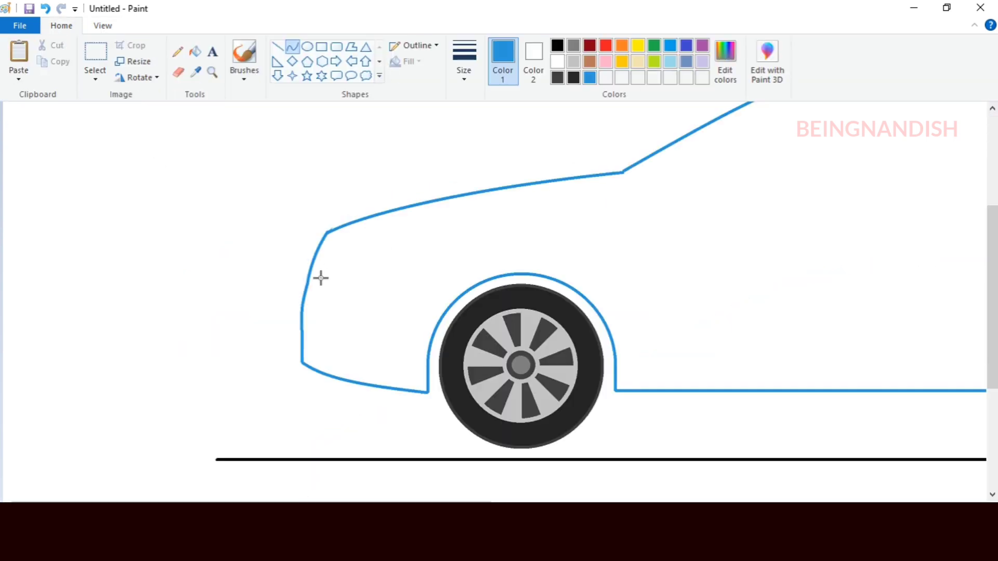
left_click_drag(389, 237, 395, 237)
left_click_drag(349, 252, 333, 243)
left_click(329, 245)
left_click_drag(396, 258, 410, 249)
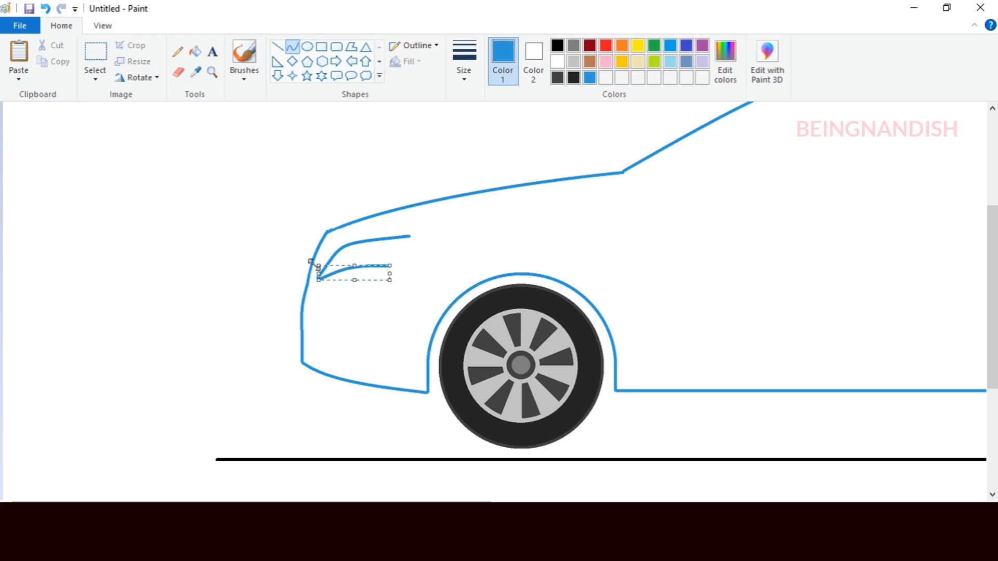
left_click_drag(390, 262, 398, 252)
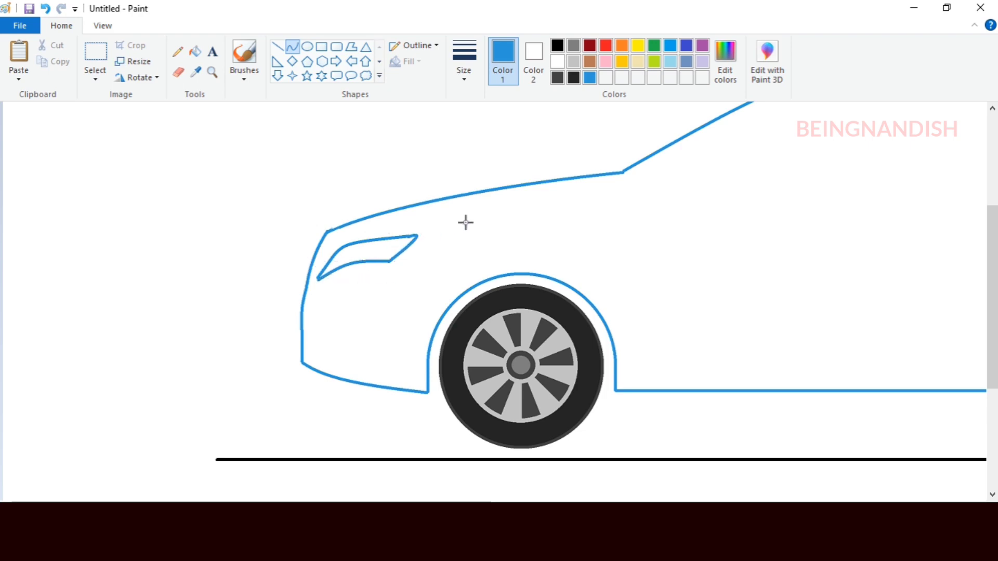
key("ctrl+z")
key("ctrl+z")
Close the headlight shape with a blue curve running from its front tip along the underside and rounding up to the rear end.
left_click_drag(319, 277, 409, 236)
left_click_drag(411, 244, 425, 251)
left_click_drag(424, 252, 410, 253)
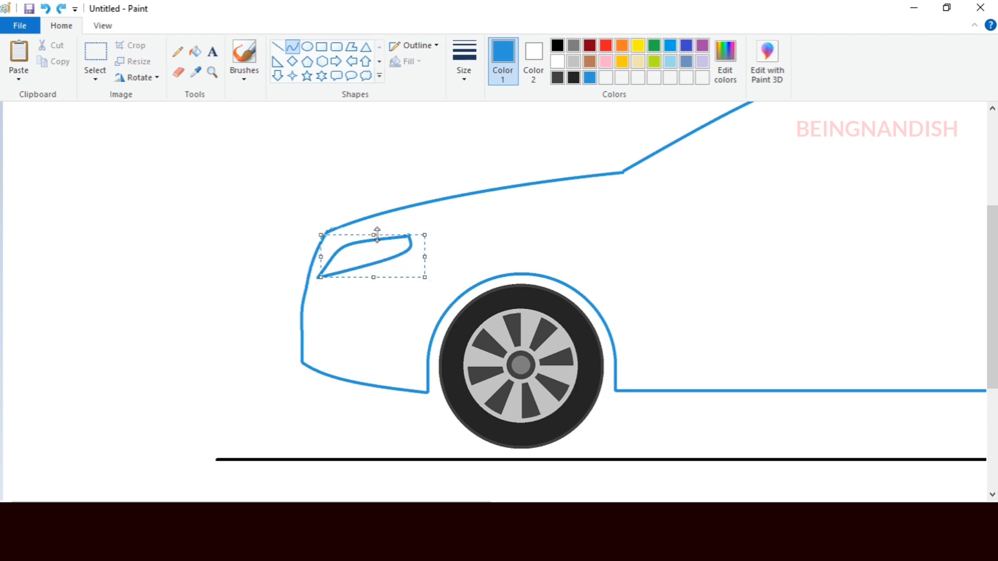
left_click(374, 189)
Recolour the headlight outline grey and fill its inside with a custom light grey.
left_click_drag(374, 500, 454, 500)
left_click(574, 62)
left_click(724, 61)
mouse_move(656, 204)
left_mouse_down()
mouse_move(656, 216)
mouse_move(658, 185)
left_mouse_up()
left_click(364, 370)
left_click(195, 51)
left_click(196, 249)
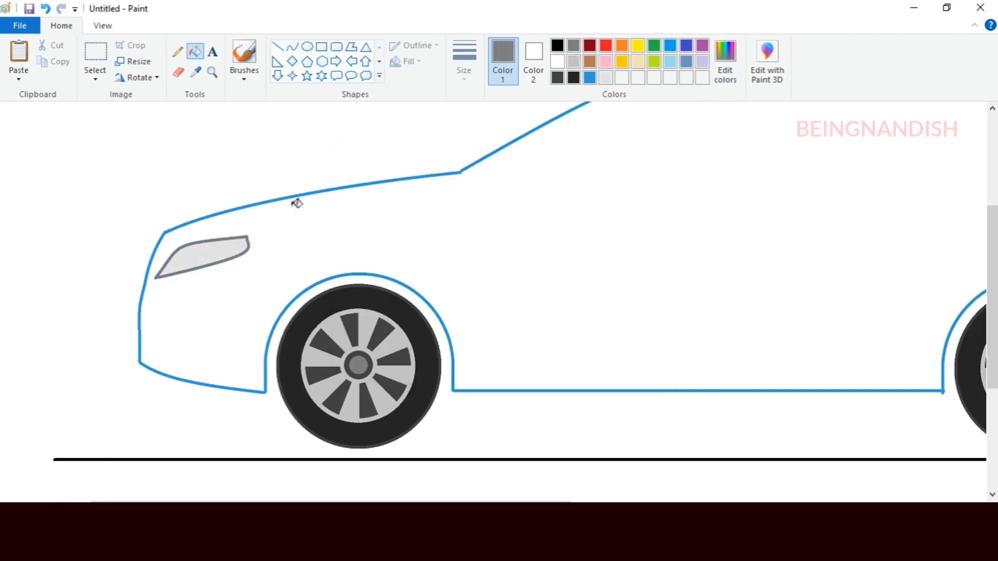
Mix a lighter grey (RGB 242, 242, 242), divide the headlight with a slanted line and fill its front part with that grey.
left_click(103, 25)
left_click(19, 62)
left_click(62, 26)
left_click(606, 77)
left_click(725, 61)
left_click_drag(655, 187, 655, 178)
left_click(541, 374)
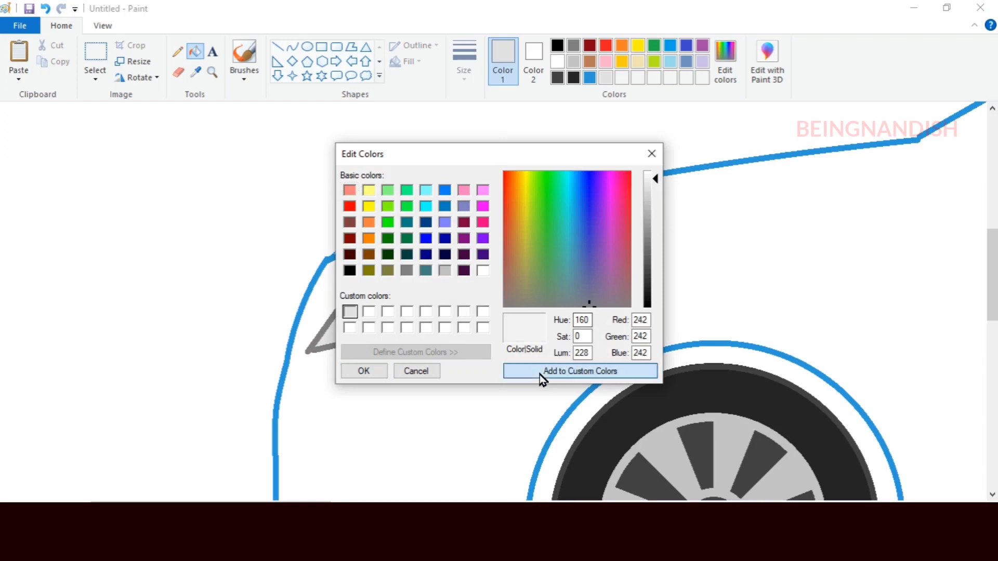
left_click(363, 371)
left_click(277, 47)
left_click(195, 51)
left_click(369, 303)
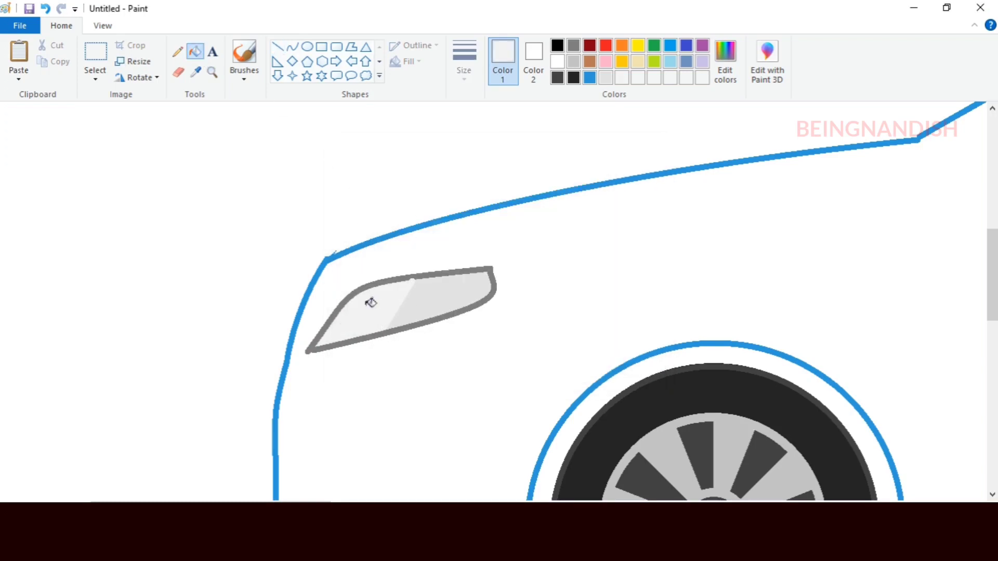
Mix a custom orange, draw a slanted divider near the headlight's rear end and fill that end section orange.
left_click(624, 48)
left_click(725, 62)
left_click_drag(659, 229, 659, 235)
left_click(541, 373)
left_click(363, 370)
left_click(277, 47)
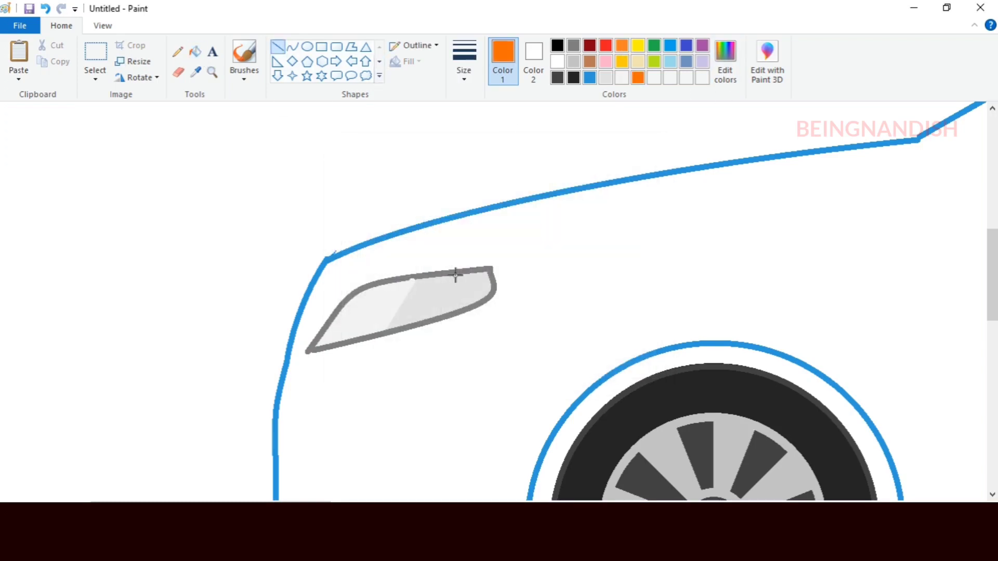
left_click(196, 51)
left_click(466, 291)
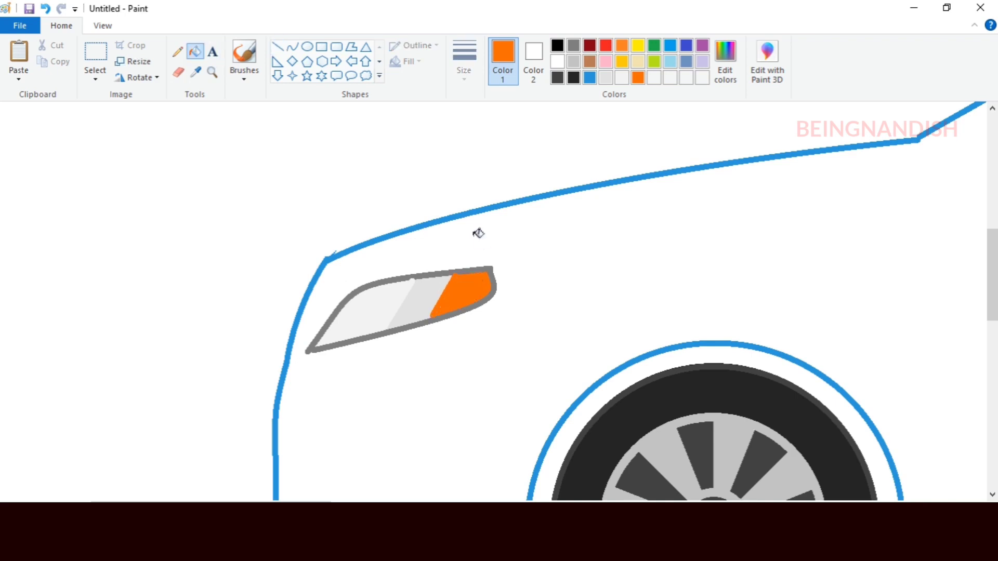
left_click(177, 73)
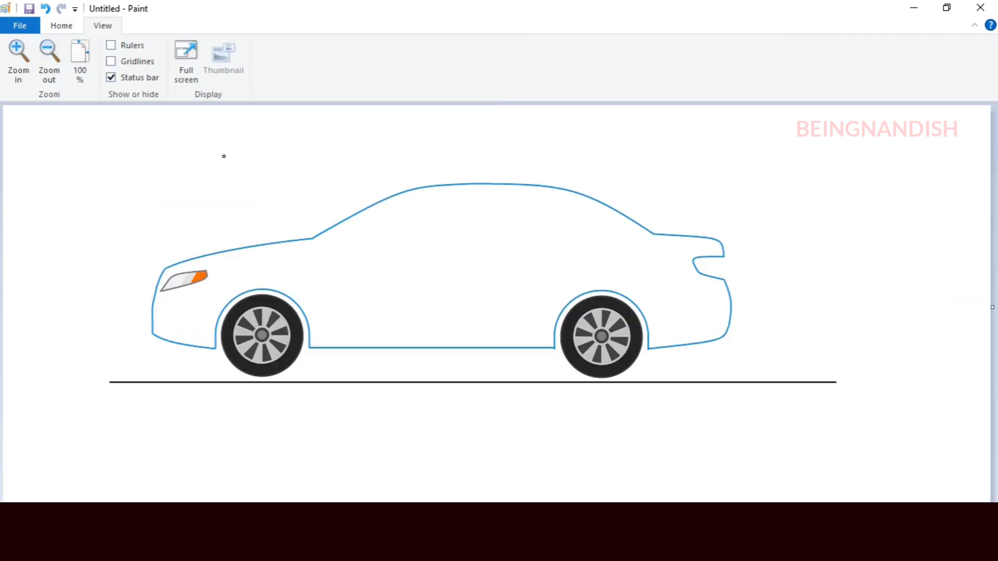
Draw a short dark grey curve sagging below the corner where the hood meets the windshield.
scroll(227, 233, "up", 2)
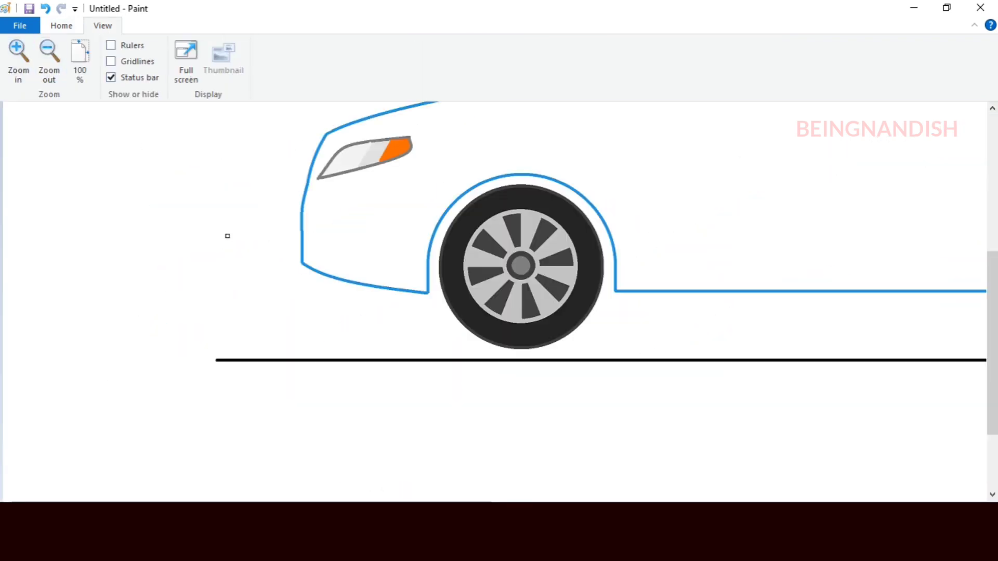
scroll(227, 234, "right", 3)
scroll(357, 394, "up", 4)
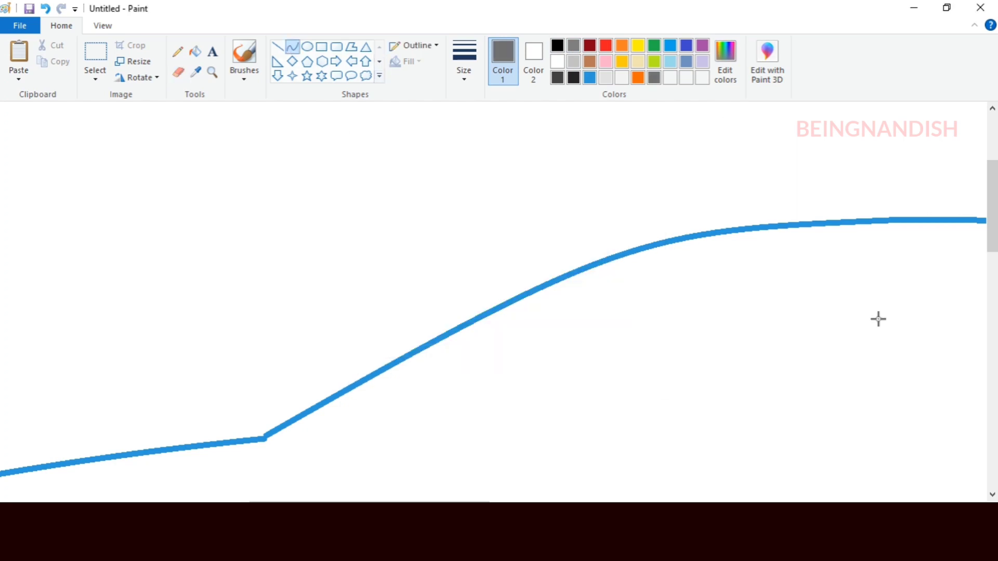
scroll(879, 319, "down", 1)
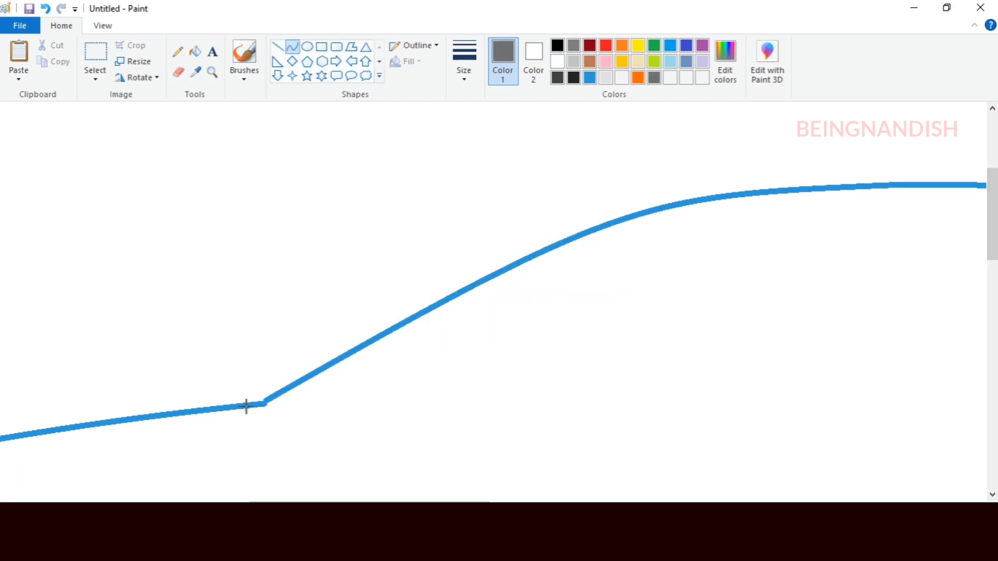
left_click_drag(242, 406, 327, 409)
left_click_drag(270, 408, 266, 419)
left_click(301, 414)
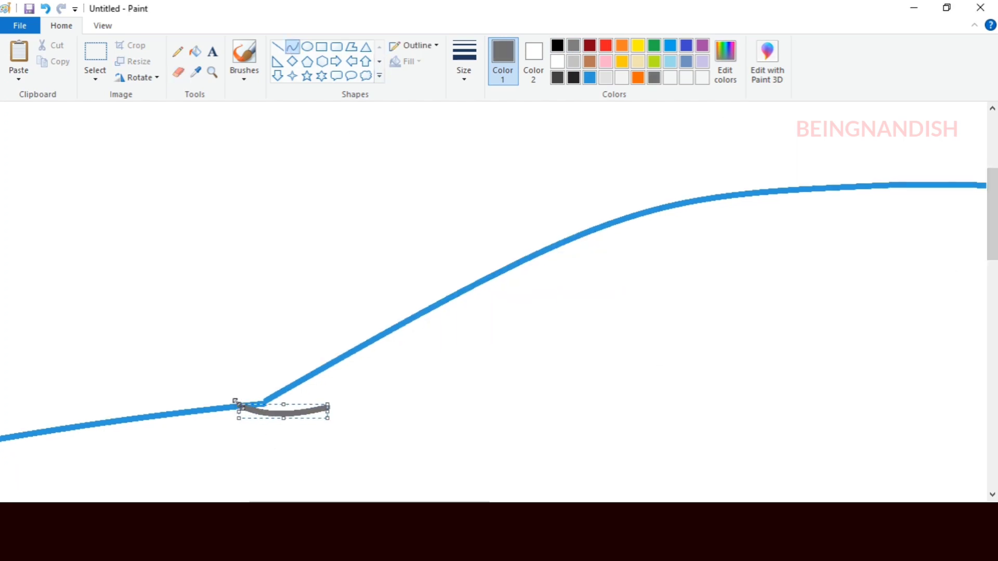
Complete the windshield strip with a dark grey curve up to the roof and a short closing end, and fill it dark grey.
left_click_drag(327, 408, 682, 216)
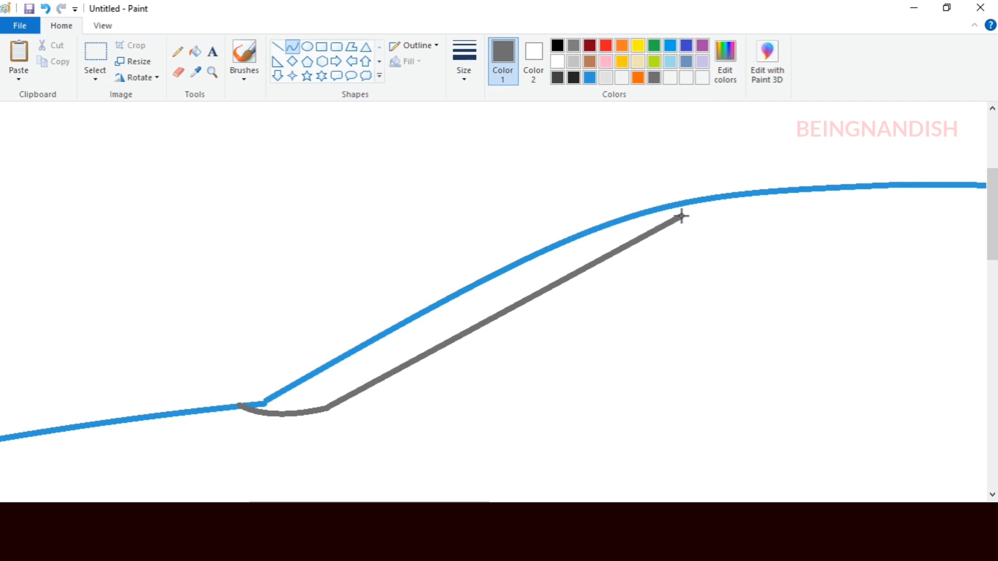
left_click(195, 51)
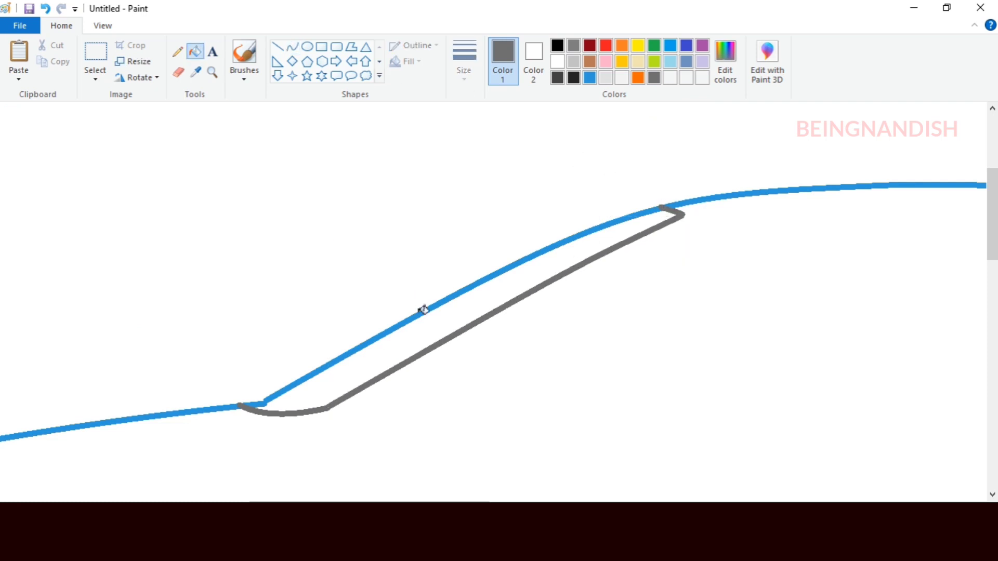
left_click(418, 341)
left_click(104, 25)
left_click(46, 60)
left_click(46, 59)
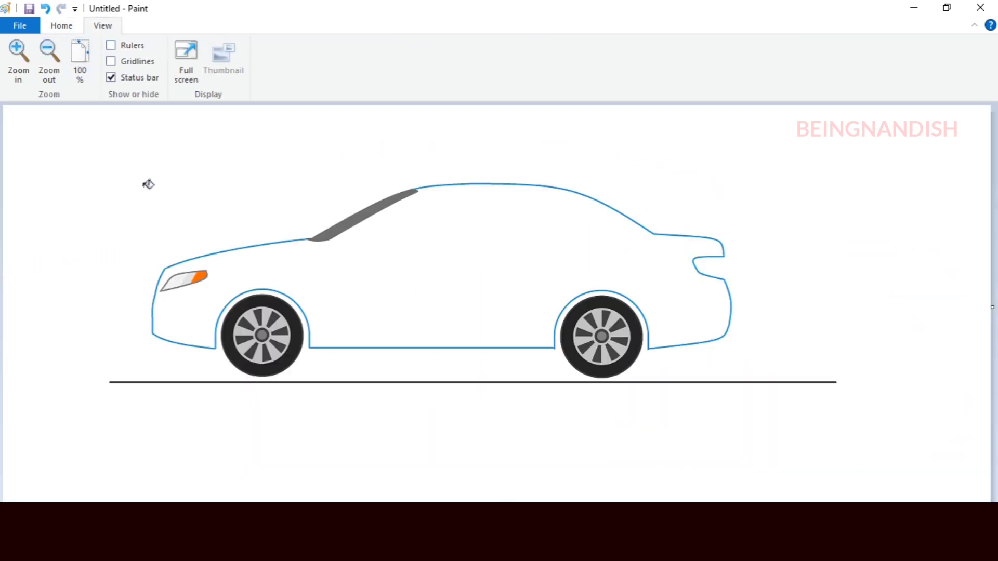
Mix a darker blue and draw a thin curve for the side windows' upper edge, parallel to the windshield and the roof.
left_click(16, 60)
left_click_drag(209, 502, 452, 502)
scroll(452, 454, "down", 2)
left_click(70, 25)
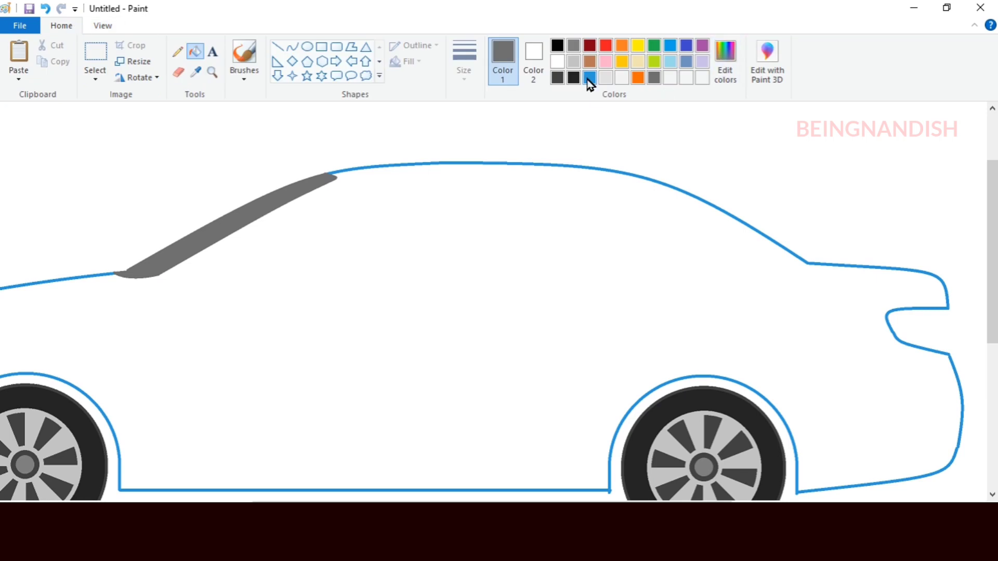
left_click(725, 65)
left_click_drag(652, 252, 653, 258)
left_click(530, 373)
left_click(361, 369)
left_click(293, 47)
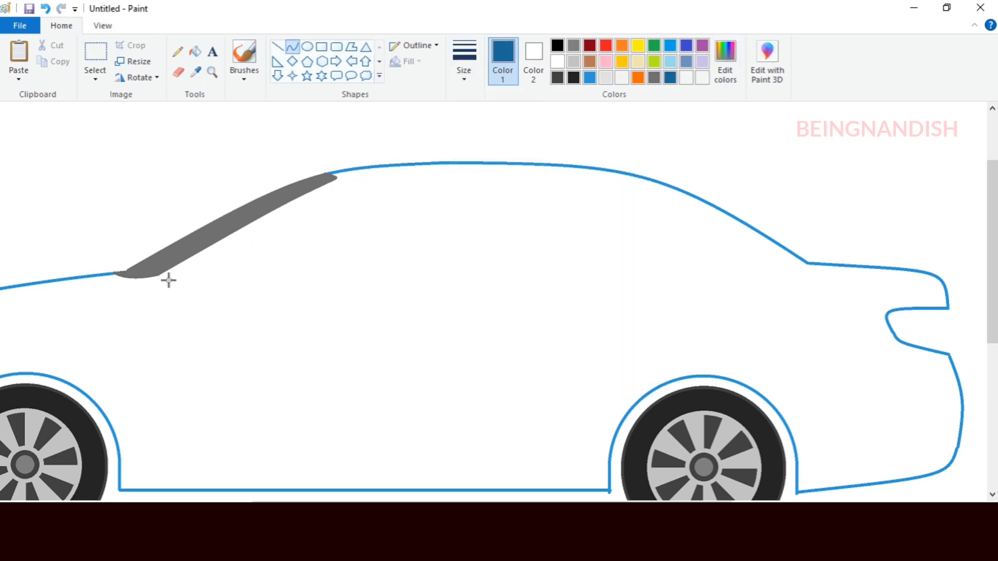
mouse_move(165, 286)
left_mouse_down()
mouse_move(397, 177)
mouse_move(591, 180)
left_mouse_up()
left_click(464, 59)
left_click(475, 163)
left_click_drag(520, 179, 511, 176)
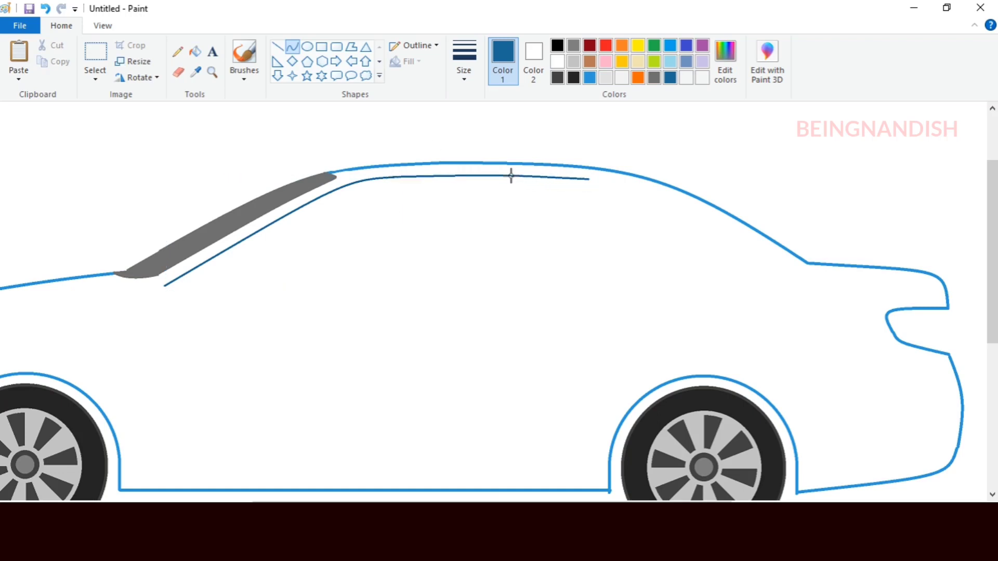
Draw the side windows' rear edge as a thin dark blue curve sloping down from the upper edge's rear end.
left_click_drag(587, 178, 701, 267)
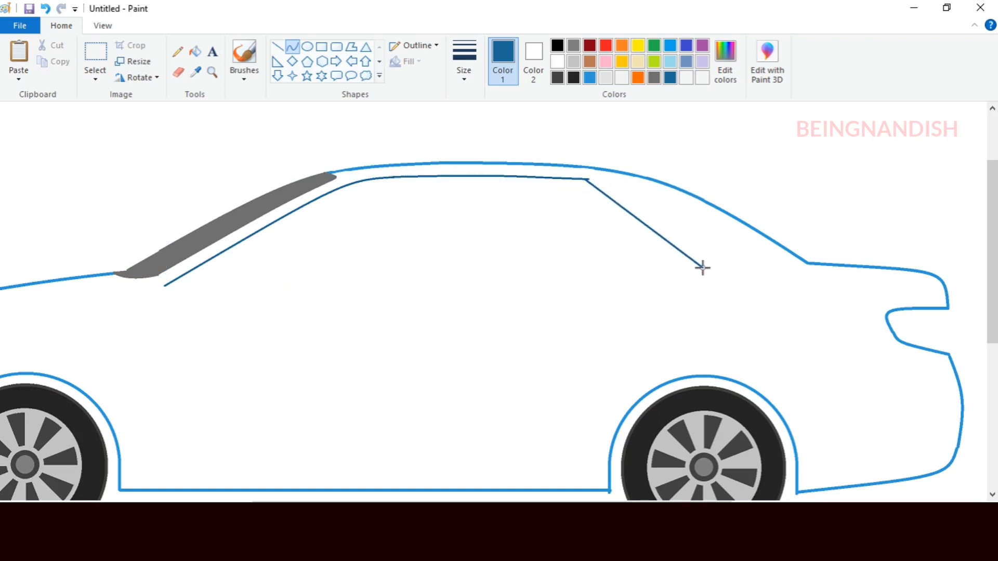
mouse_move(613, 200)
left_mouse_down()
mouse_move(605, 181)
mouse_move(625, 191)
left_mouse_up()
left_click(674, 230)
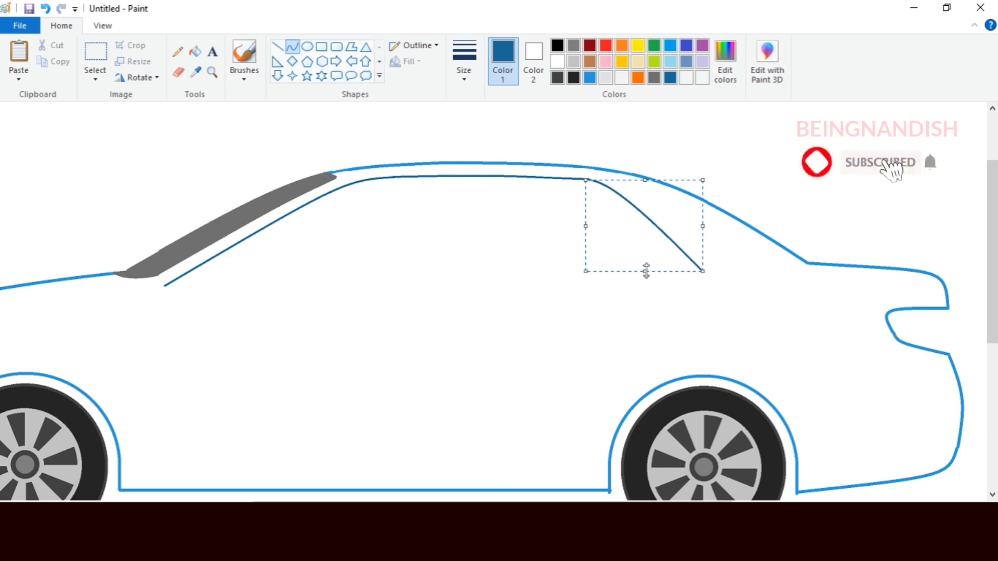
Stretch the side windows' rear-edge curve slightly downward and toward the trunk, keeping its upper end on the windows' top edge.
left_click_drag(645, 271, 645, 275)
left_click_drag(703, 227, 707, 228)
left_click_drag(647, 275, 650, 278)
left_click(439, 281)
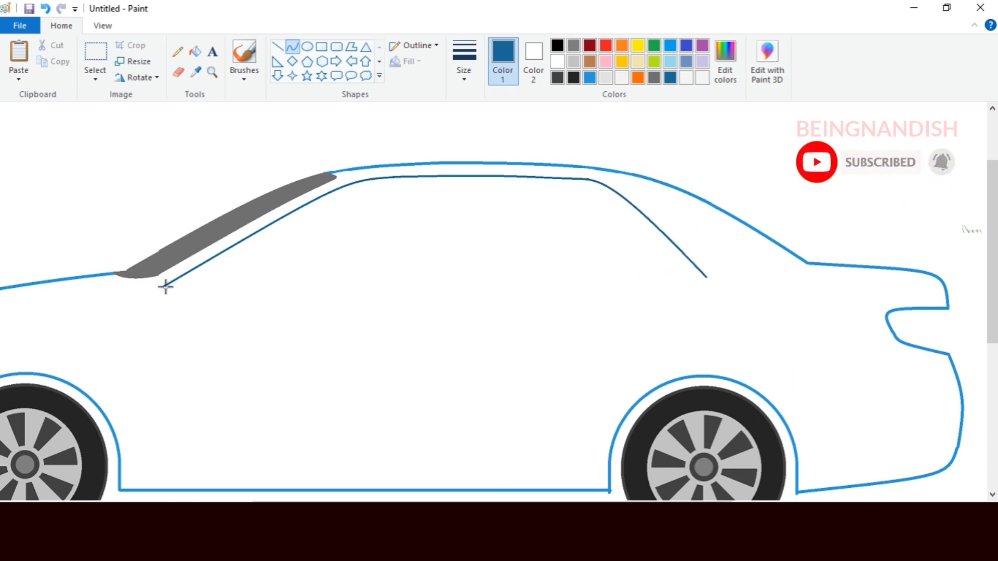
Draw the front door's front edge as a dark blue curve from the windshield base down to just above the sill.
left_click_drag(166, 287, 143, 475)
mouse_move(148, 306)
left_mouse_down()
mouse_move(149, 292)
mouse_move(127, 333)
left_mouse_up()
left_click(134, 320)
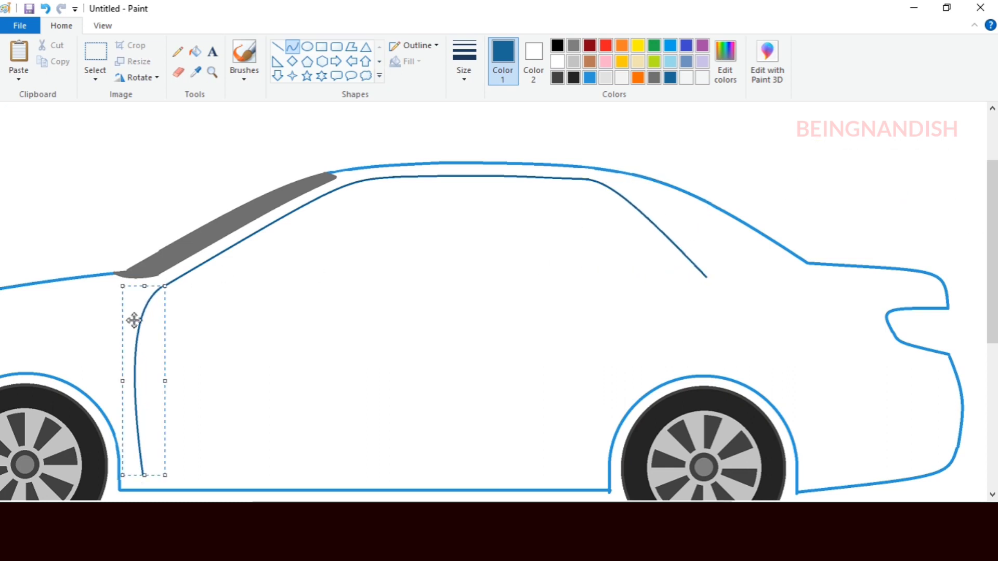
left_click_drag(165, 381, 166, 381)
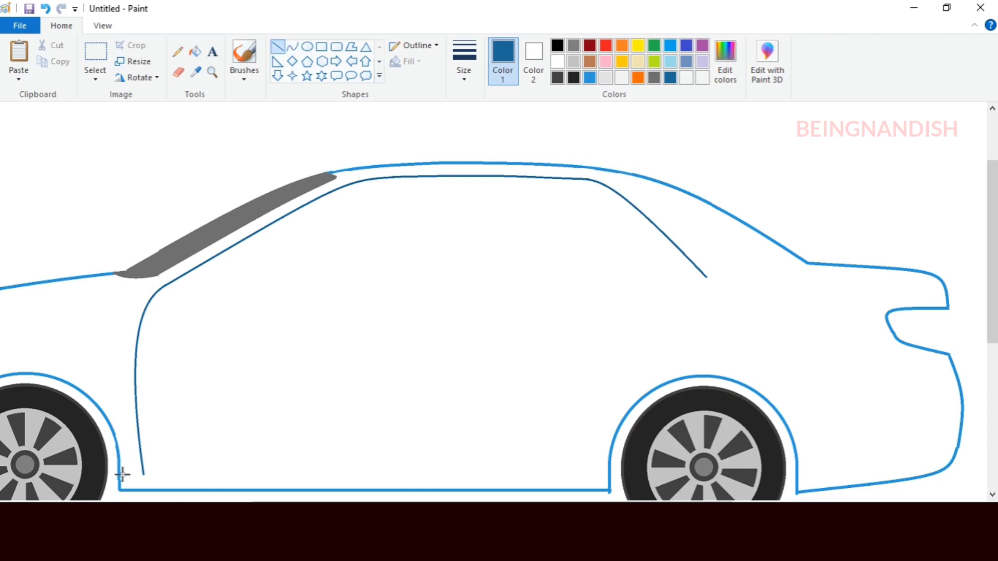
Draw the doors' straight bottom edge just above the sill and a dark blue S-curve rising from its rear end beside the rear wheel arch.
left_click_drag(143, 475, 459, 489)
left_click(291, 48)
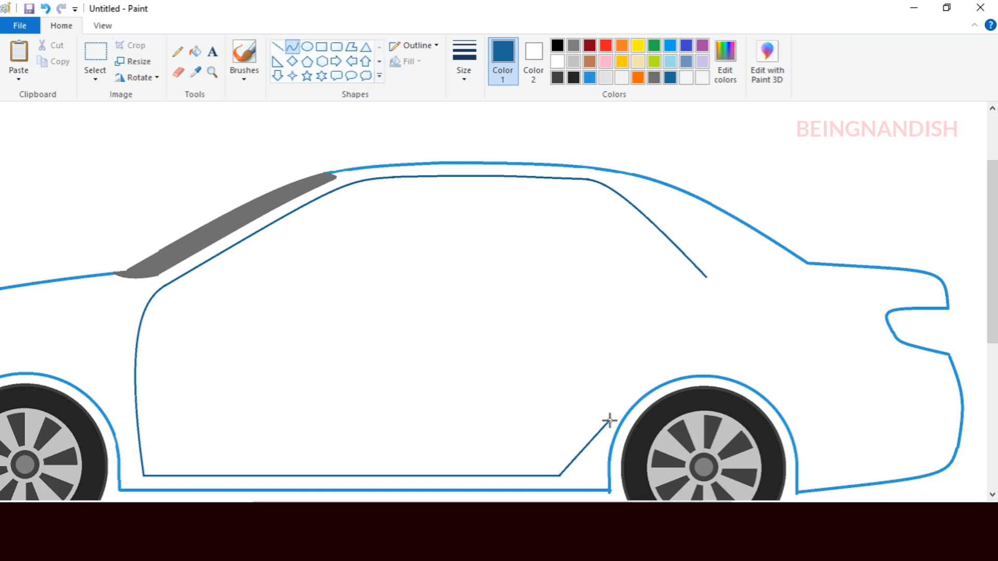
left_click_drag(610, 421, 615, 410)
left_click(583, 476)
left_click(585, 474)
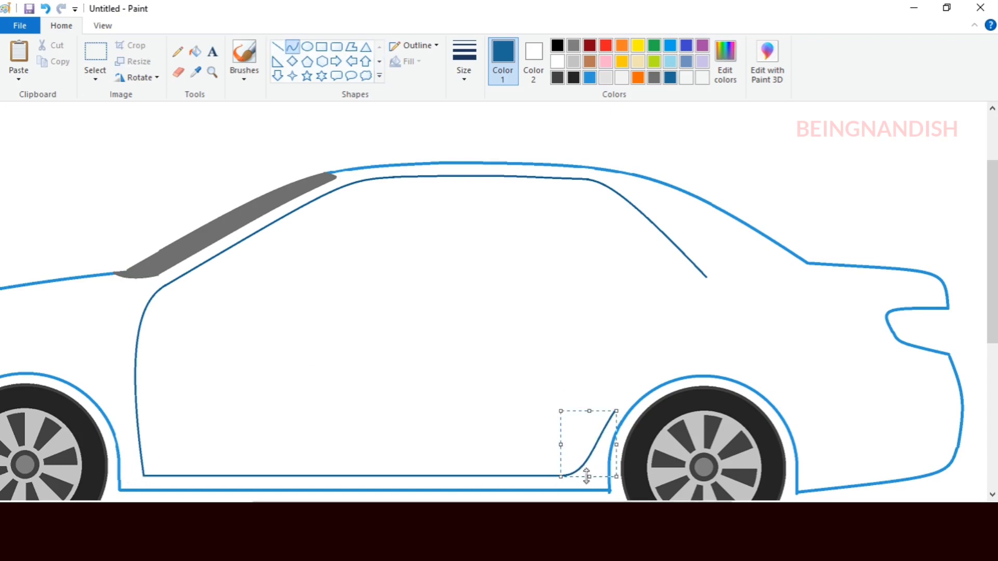
Continue the rear door's lower edge with a dark blue curve arching over the front upper part of the rear wheel arch.
left_click(102, 26)
left_click(18, 61)
scroll(265, 181, "down", 3)
left_click_drag(350, 502, 553, 501)
mouse_move(400, 415)
left_mouse_down()
mouse_move(543, 287)
mouse_move(558, 302)
left_mouse_up()
mouse_move(432, 387)
left_mouse_down()
mouse_move(419, 379)
mouse_move(422, 390)
left_mouse_up()
left_click_drag(441, 353, 471, 325)
left_click(471, 325)
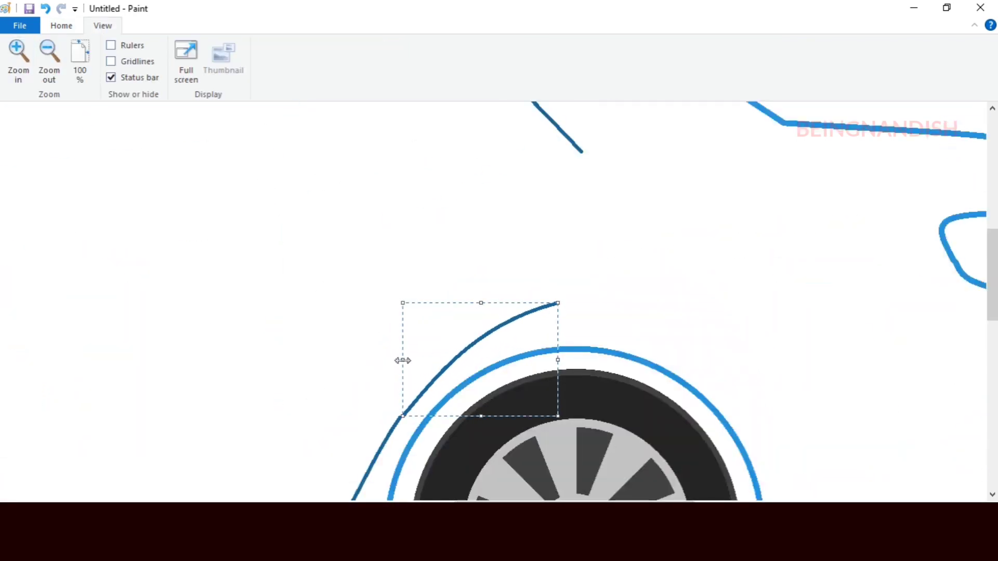
left_click_drag(581, 152, 557, 305)
mouse_move(568, 231)
left_mouse_down()
mouse_move(595, 231)
mouse_move(586, 291)
left_mouse_up()
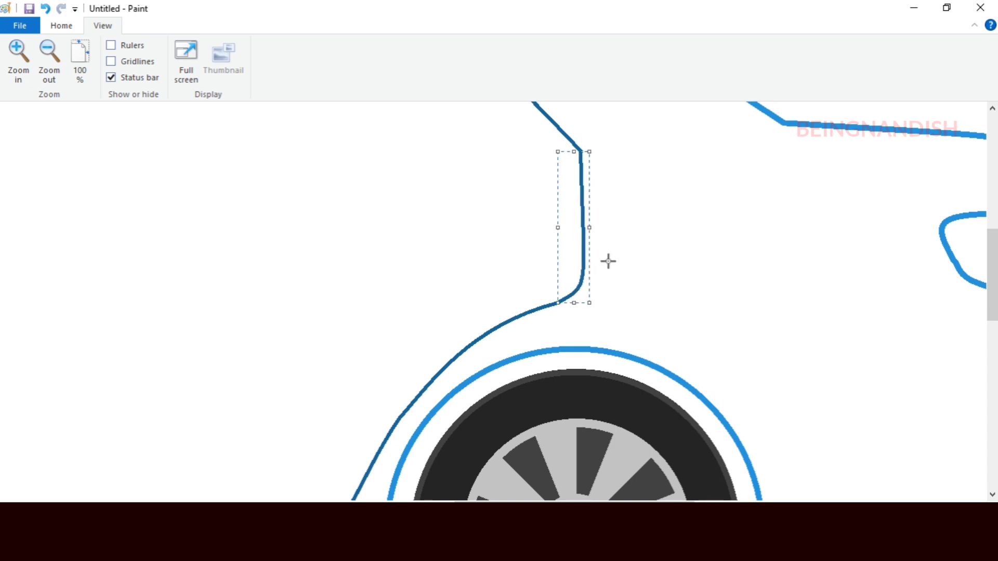
key("ctrl+z")
Draw the rear door's rear edge as a bulging dark blue curve joining the sloping upper edge to the curve above the wheel arch.
left_click_drag(580, 151, 560, 302)
left_click_drag(574, 197, 598, 187)
left_click_drag(581, 265, 595, 288)
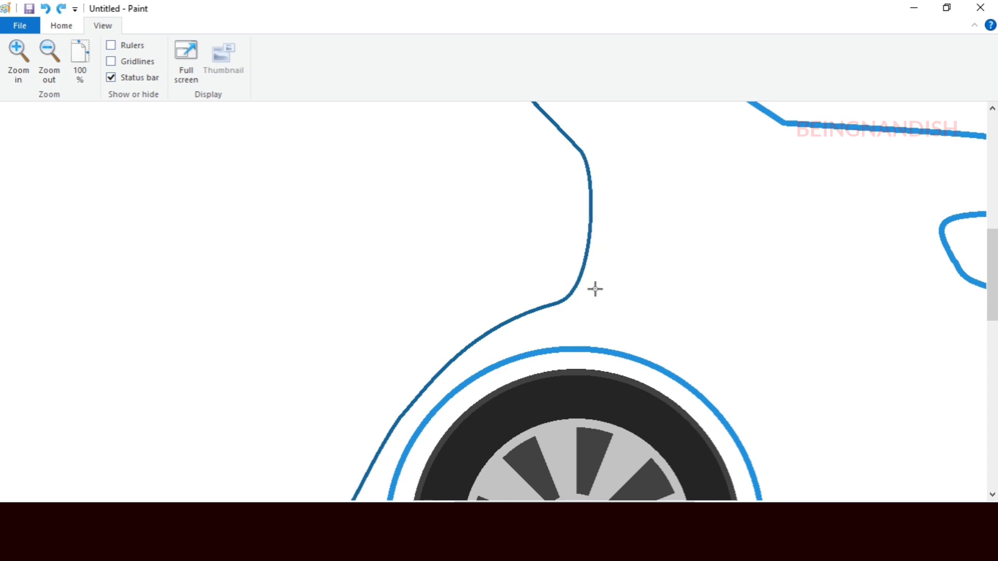
Draw a slightly bent dark blue line from the doors' top edge down to their bottom edge to separate the front and rear doors.
left_click(52, 72)
left_click(55, 72)
left_click(21, 73)
left_click(21, 73)
scroll(573, 402, "down", 2)
left_click_drag(363, 177, 330, 474)
left_click_drag(347, 312, 340, 286)
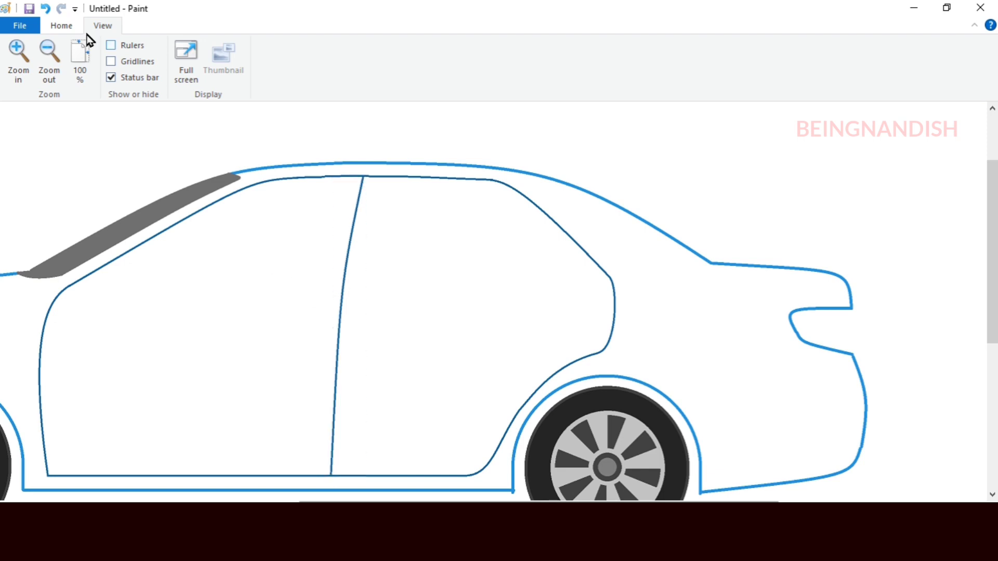
Mix a dark grey and draw a straight thin line across both doors for the side windows' lower edge.
left_click(60, 27)
scroll(299, 425, "left", 2)
left_click(719, 81)
left_click(654, 267)
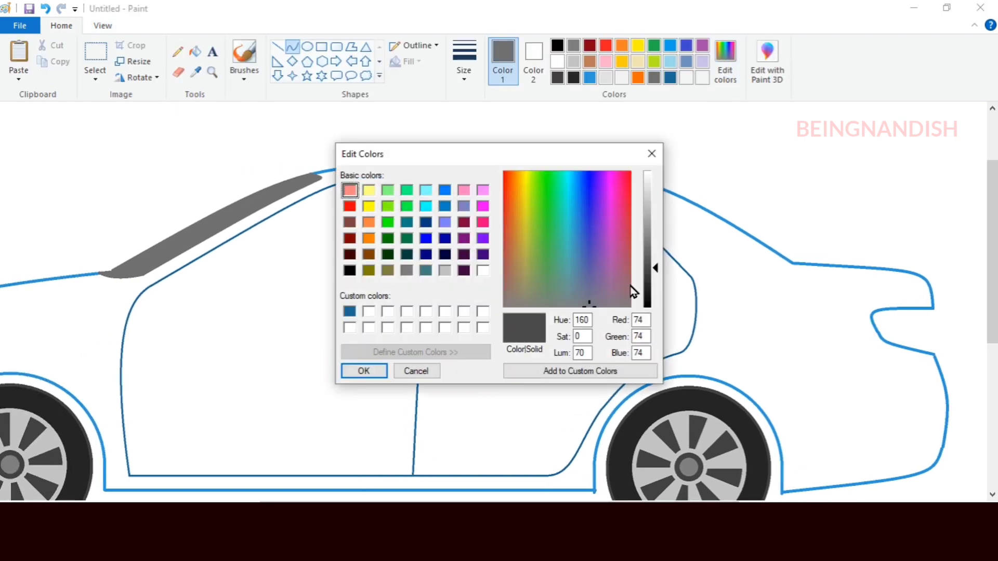
left_click(654, 274)
left_click(551, 370)
left_click(379, 371)
left_click(277, 46)
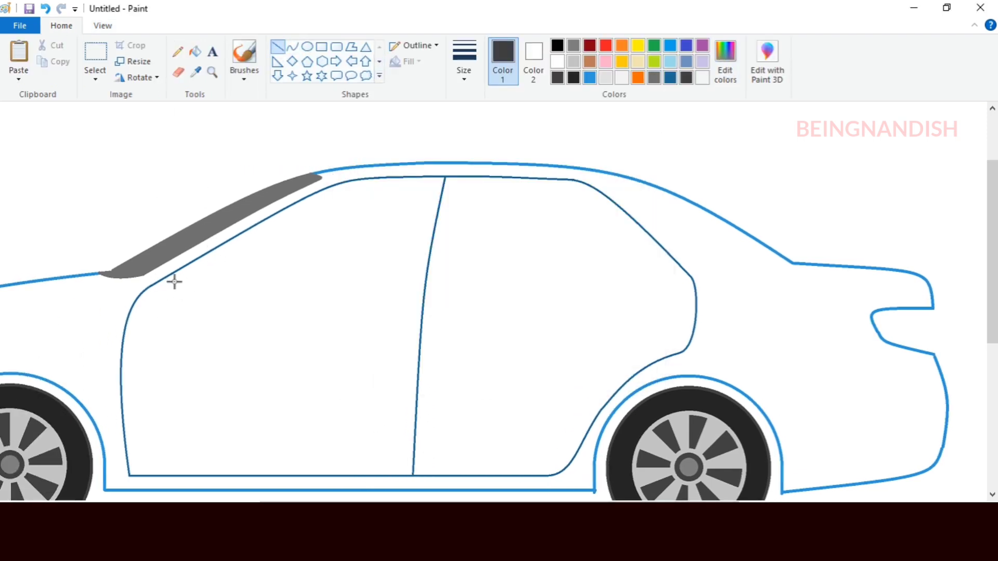
left_click_drag(174, 282, 669, 275)
Draw a dark grey curve for the front window's sloping front edge, parallel to the door frame, bending level under the roof.
left_click(102, 26)
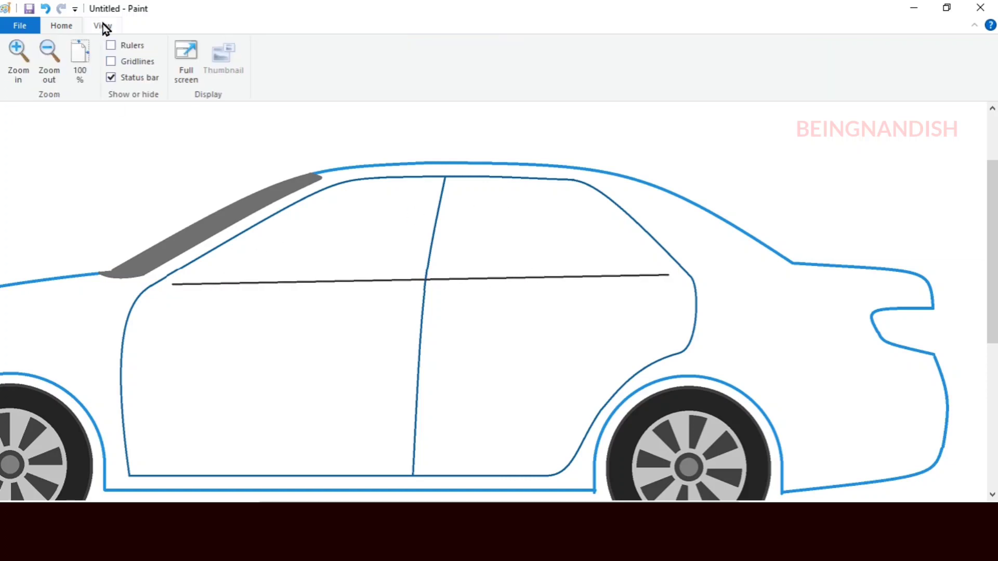
left_click(18, 52)
left_click(62, 26)
left_click(292, 47)
left_click_drag(342, 364, 750, 163)
left_click_drag(702, 163, 654, 180)
left_click_drag(749, 265, 764, 266)
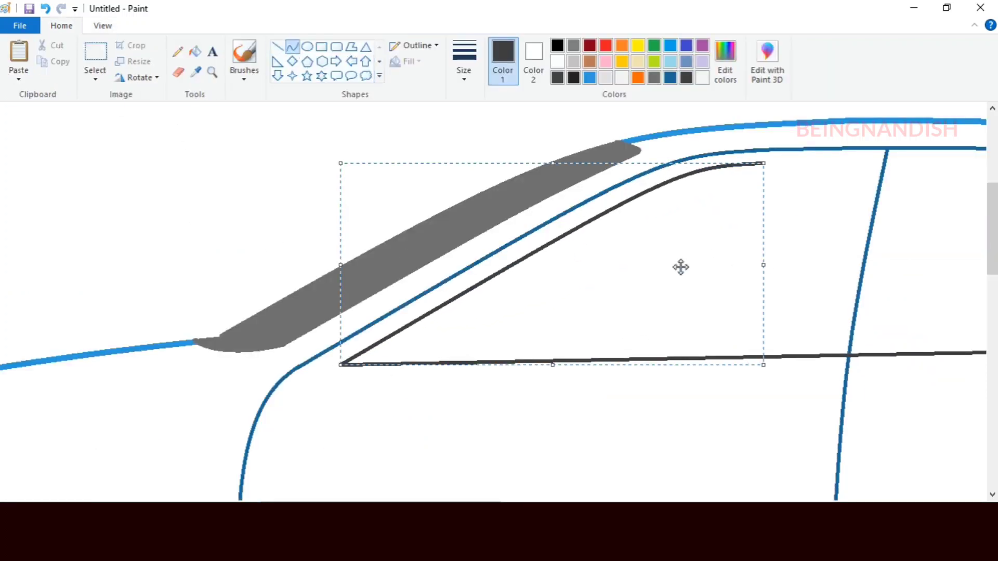
left_click(772, 272)
Complete the side windows' outline with a dark grey top edge and a rear curve sloping down to the lower edge's end.
left_click_drag(450, 500, 557, 493)
left_click(278, 47)
mouse_move(325, 163)
left_mouse_down()
mouse_move(498, 159)
mouse_move(696, 183)
mouse_move(704, 165)
mouse_move(896, 345)
left_mouse_up()
left_click(293, 47)
double_click(667, 162)
left_click(795, 222)
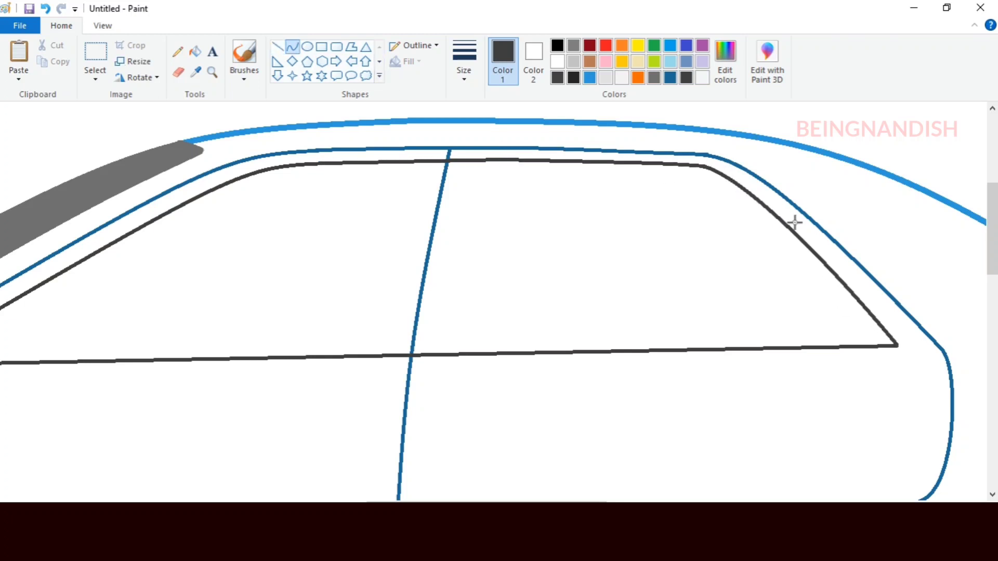
left_click_drag(794, 222, 795, 223)
Draw two slanted dark grey lines, one on each side of the door divider, to outline the pillar between the windows.
left_click(278, 46)
left_click_drag(424, 163, 380, 356)
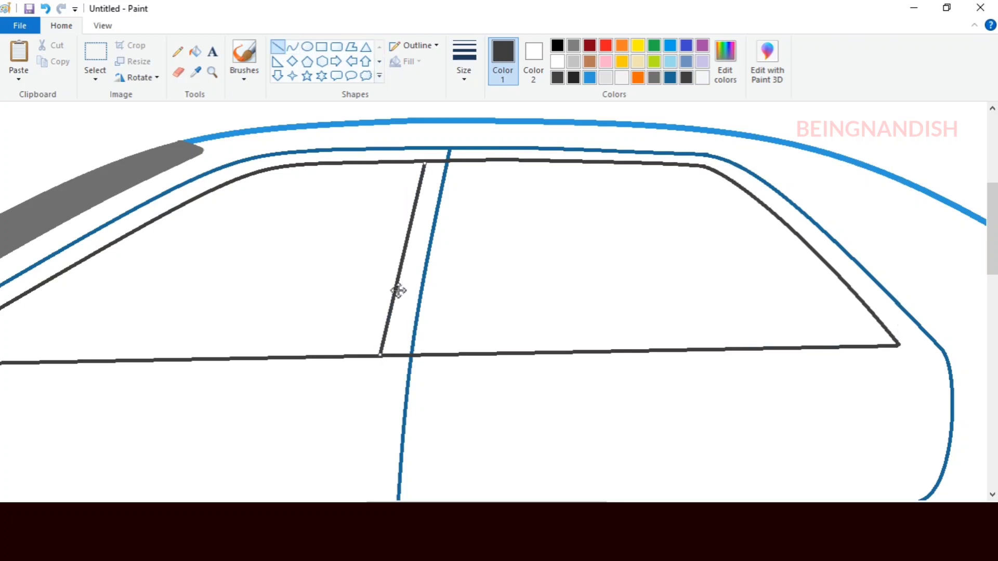
mouse_move(470, 162)
left_mouse_down()
mouse_move(443, 314)
mouse_move(450, 354)
left_mouse_up()
Mix a near-black grey (RGB 31, 31, 31), fill both halves of the window pillar with it, and recolor the dividing line inside it black.
left_click(725, 60)
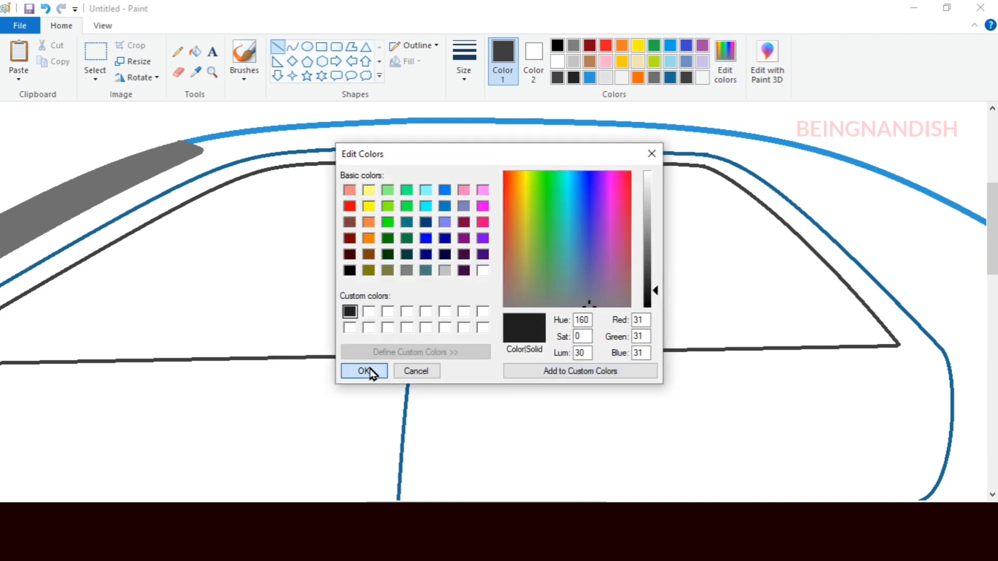
left_click(370, 369)
left_click(196, 52)
left_click(421, 219)
left_click(449, 218)
left_click(557, 46)
left_click(431, 239)
left_click(557, 77)
left_click(588, 227)
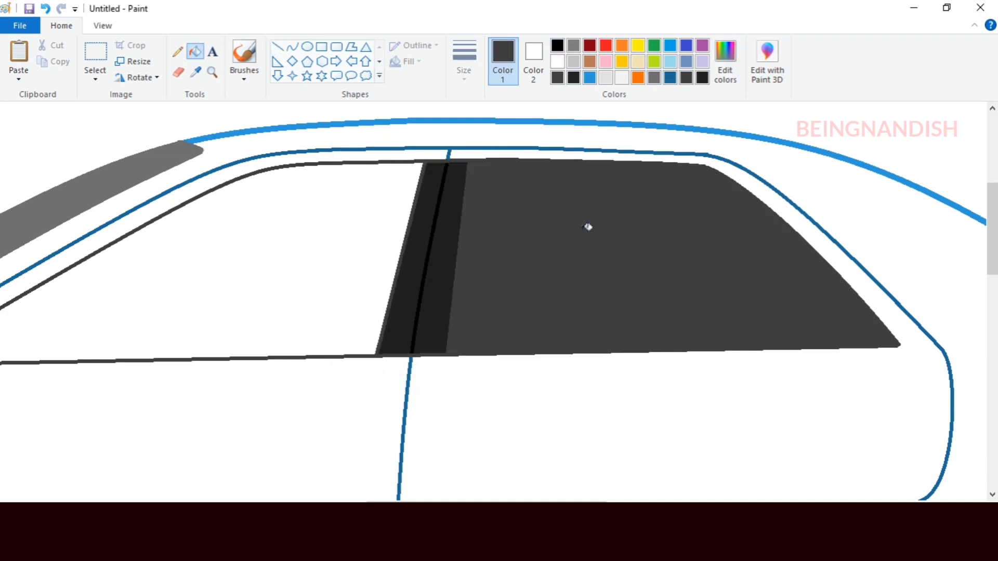
left_click(347, 236)
key("ctrl+z")
key("ctrl+z")
Mix a dark grey with RGB 75, 75, 75 and fill the rear and front side windows with it.
left_click(727, 83)
left_click_drag(654, 272, 654, 266)
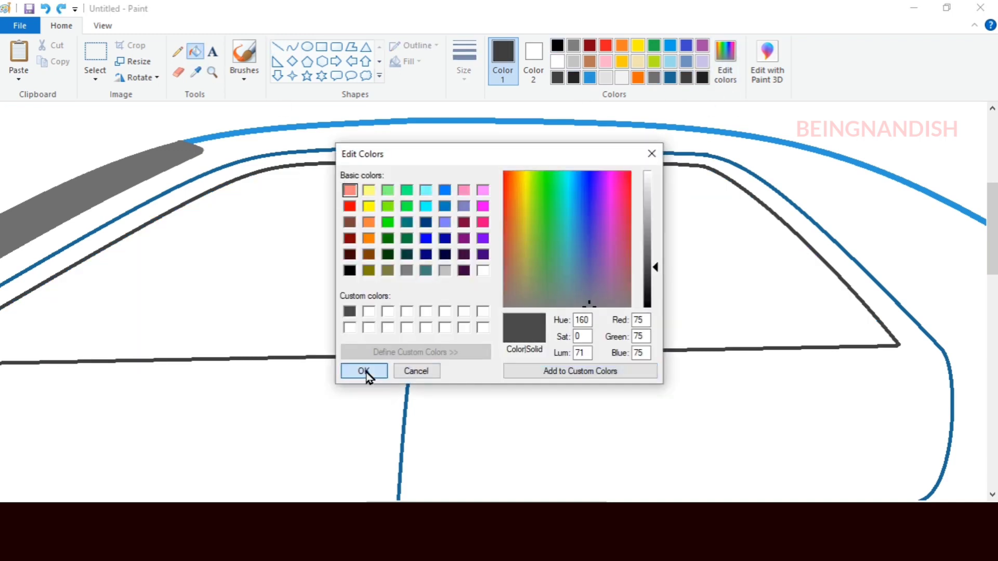
left_click(365, 371)
left_click(588, 234)
left_click(348, 244)
Fill the car body, the door frame areas and both doors with the outline's blue.
left_click(101, 25)
left_click(50, 58)
left_click(51, 58)
left_click(62, 26)
left_click(573, 78)
left_click(467, 187)
left_click(442, 275)
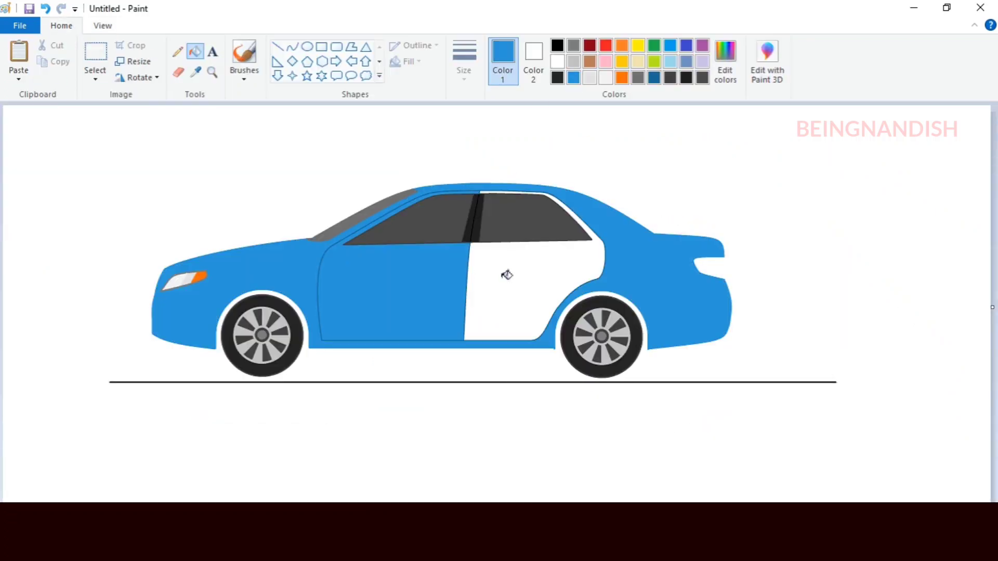
left_click(503, 277)
Outline a narrow rear windshield strip along the sloping rear roof edge in the side windows' dark grey and fill it with the same color.
left_click(99, 26)
left_click(18, 60)
scroll(338, 256, "down", 3)
left_click_drag(338, 505, 766, 504)
left_click(18, 60)
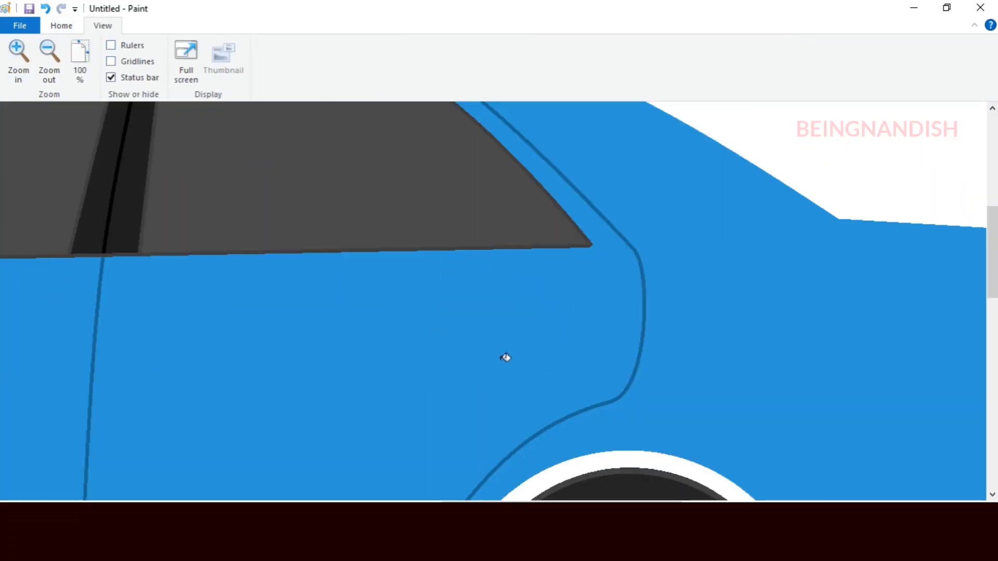
scroll(506, 357, "up", 2)
left_click(61, 25)
left_click(702, 77)
left_click(292, 46)
left_click(464, 60)
left_click(502, 151)
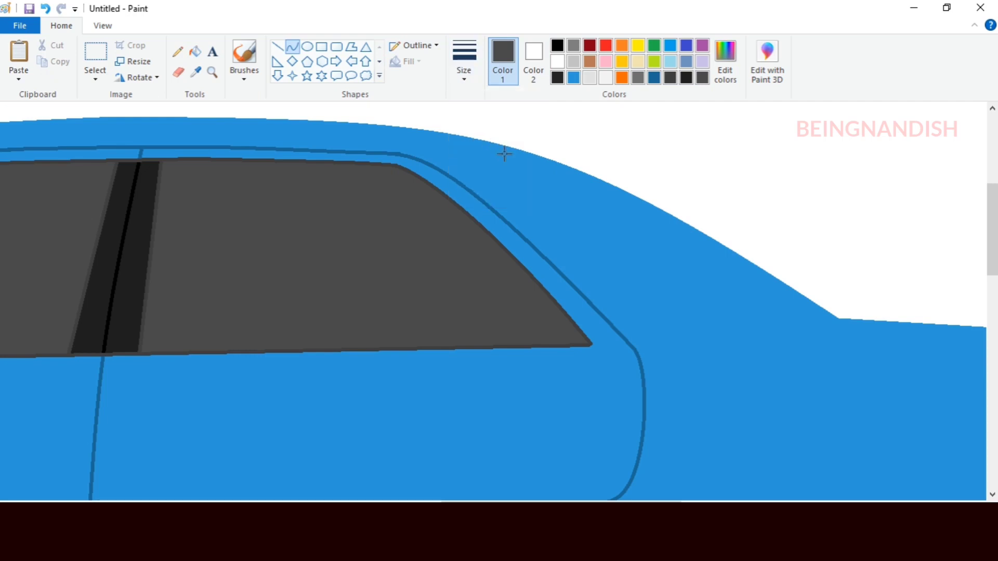
mouse_move(498, 145)
left_mouse_down()
mouse_move(757, 308)
mouse_move(835, 317)
mouse_move(790, 322)
left_mouse_up()
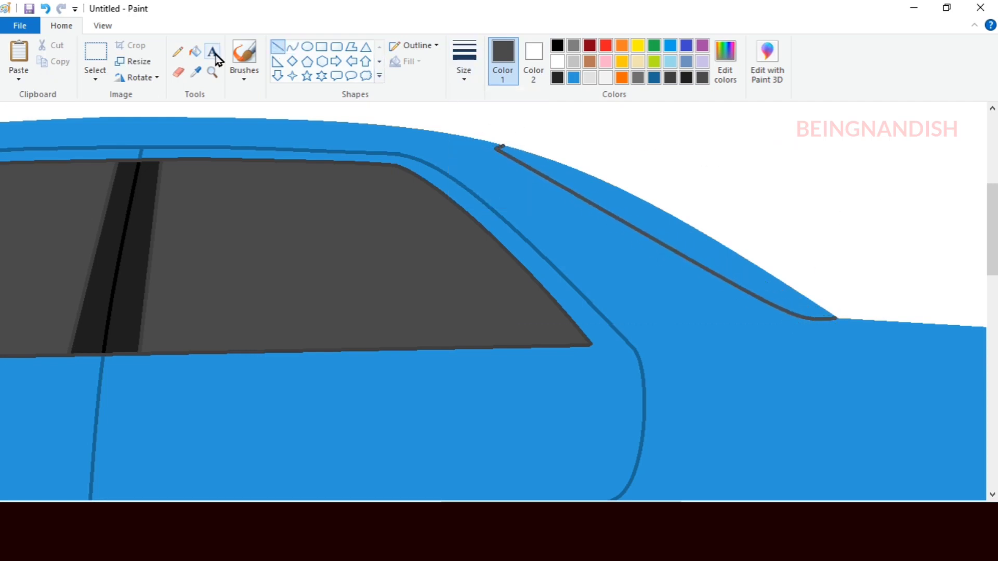
left_click(195, 51)
left_click(596, 178)
Close the open rear side of the tail light notch with a red curve bulging slightly outward.
scroll(598, 179, "down", 2)
scroll(602, 155, "right", 8)
left_click(608, 48)
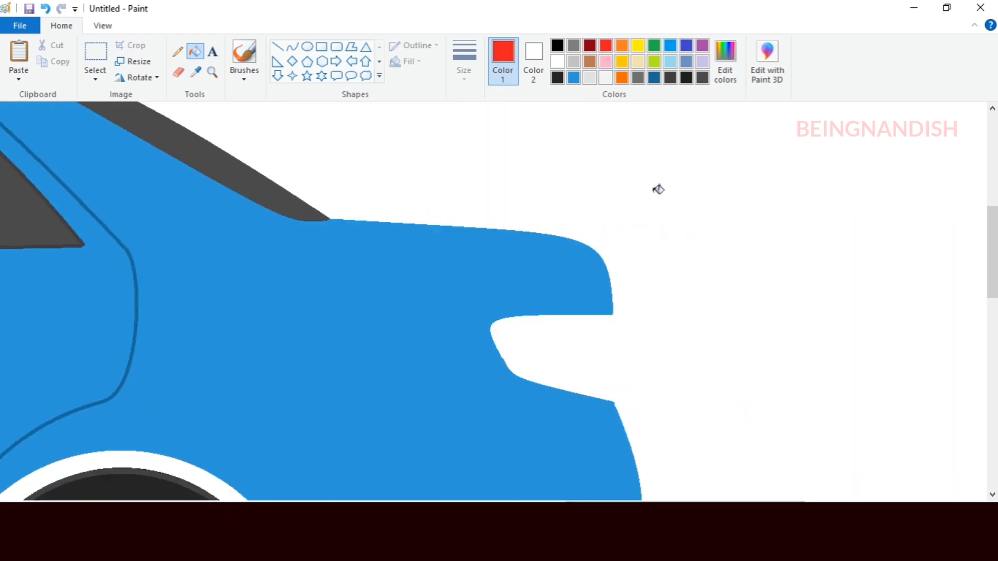
left_click(292, 46)
left_click(628, 364)
left_click(623, 385)
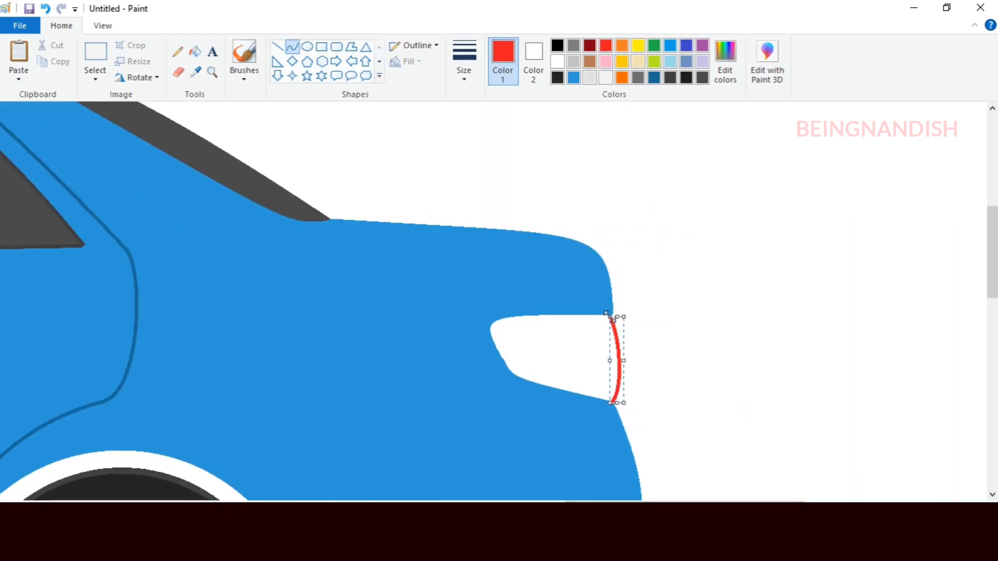
left_click(654, 312)
Fill the tail light with red, using a custom-mixed darker shade for its final color.
left_click(195, 51)
left_click(552, 343)
left_click(725, 62)
left_click(361, 372)
left_click(546, 357)
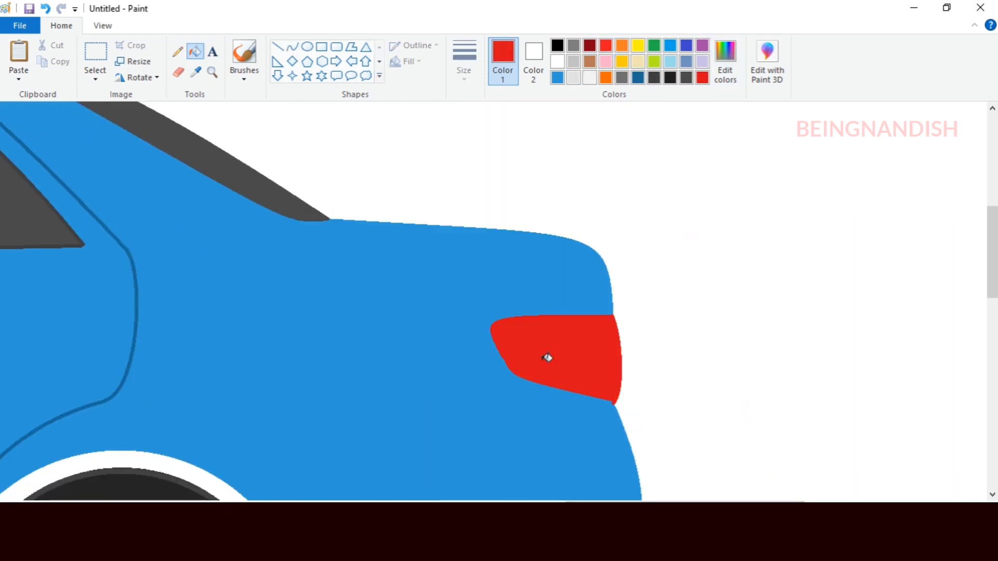
Draw a horizontal orange line across the upper part of the tail light and fill the area above it orange.
left_click(605, 78)
left_click(277, 47)
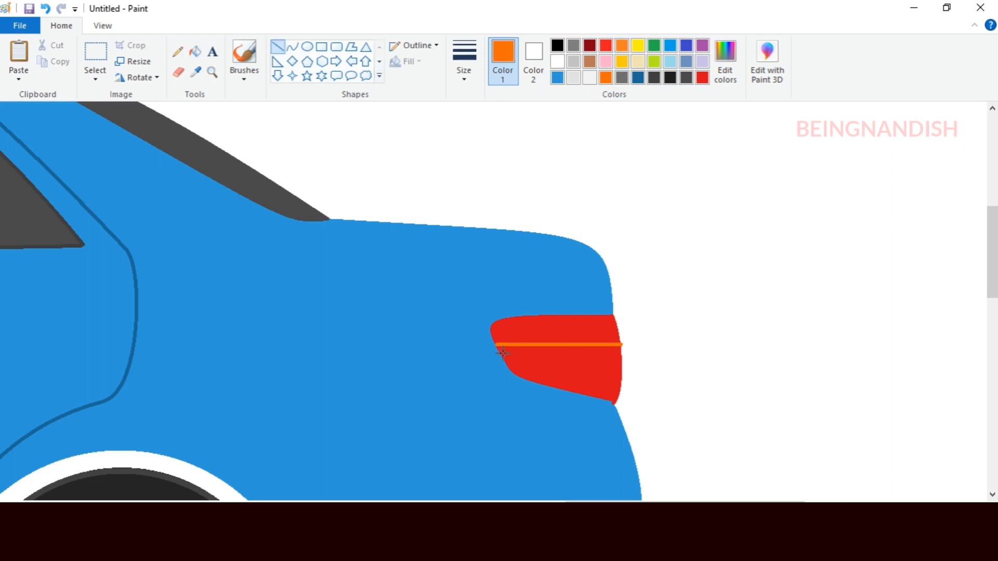
left_click(195, 50)
left_click(528, 323)
left_click(178, 72)
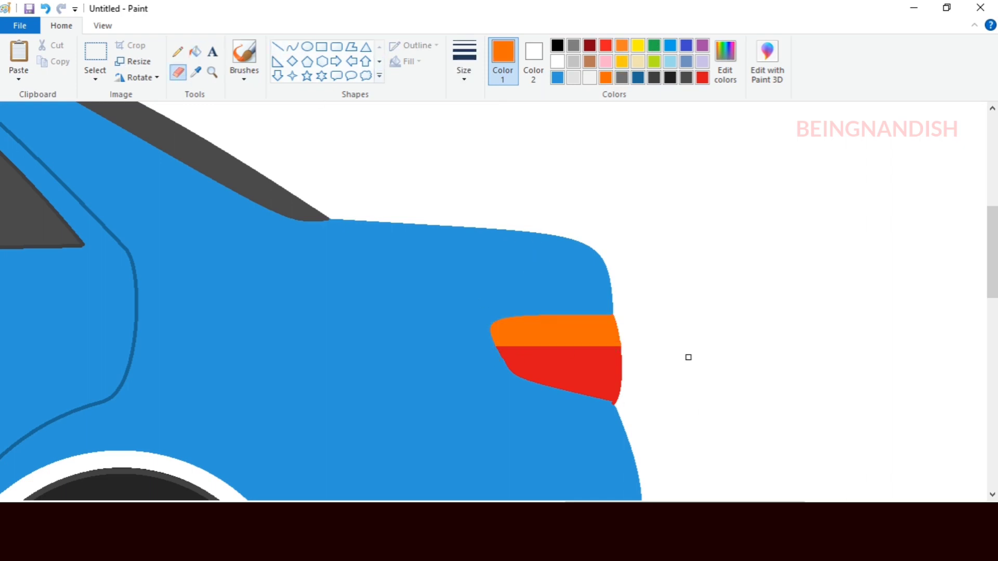
Draw a thin light grey horizontal line across the red part of the tail light, just below the orange area.
left_click(573, 78)
left_click(278, 47)
left_click_drag(608, 352, 607, 356)
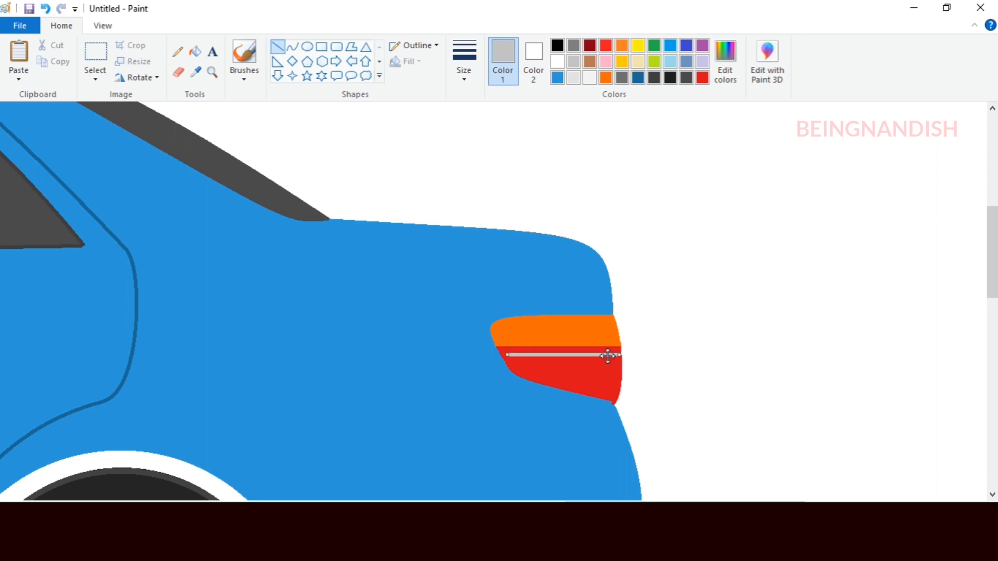
Mix a very dark blue (RGB 14, 52, 75), close the gaps beside the front wheel with a line, and fill the front wheel arch.
left_click(102, 26)
left_click(80, 61)
left_click(24, 69)
left_click(24, 70)
left_click(24, 70)
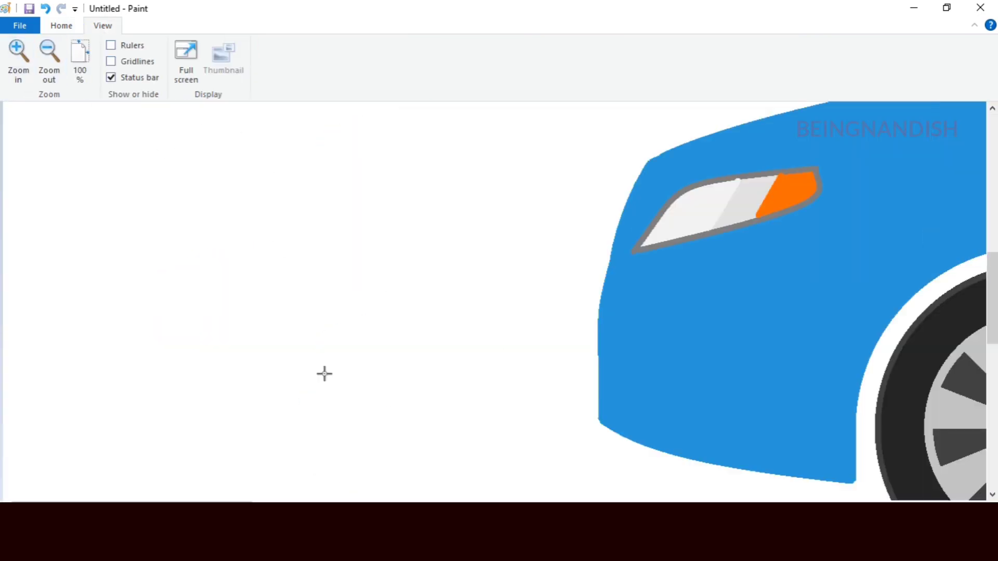
left_click_drag(233, 504, 402, 504)
scroll(493, 301, "down", 1)
left_click(61, 25)
left_click(637, 77)
left_click(725, 61)
left_click_drag(655, 263, 656, 285)
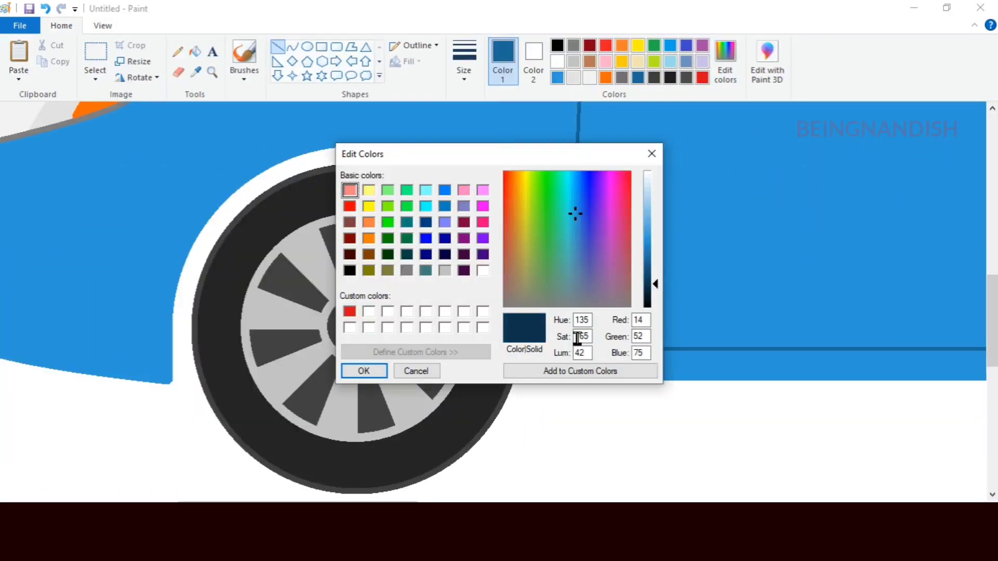
left_click(364, 371)
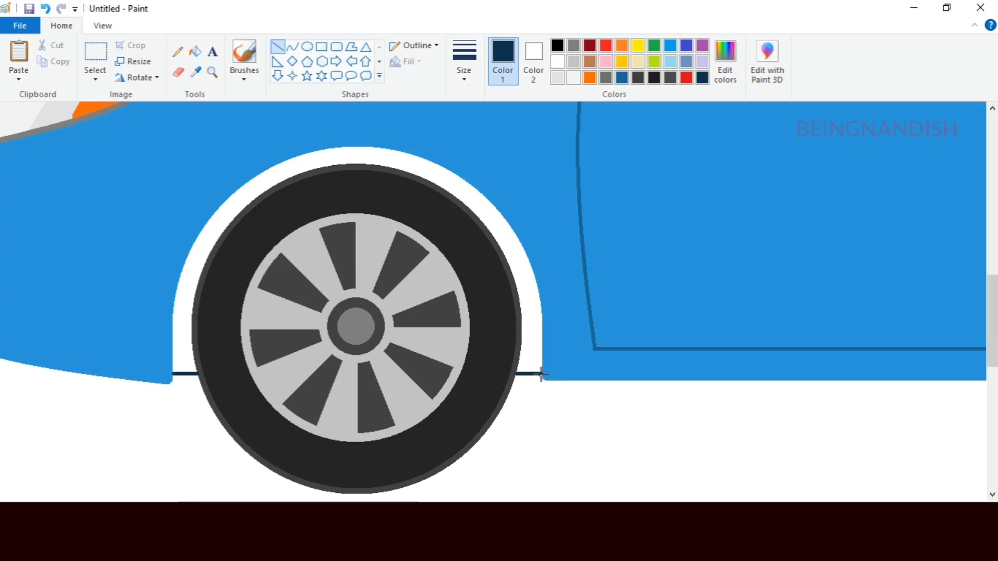
left_click(194, 52)
left_click(254, 188)
Close the gaps beside the rear wheel with very dark blue lines, fill the rear wheel arch, and erase stray outline ends below it.
left_click_drag(383, 502, 637, 502)
left_click(279, 48)
left_click_drag(485, 370, 500, 369)
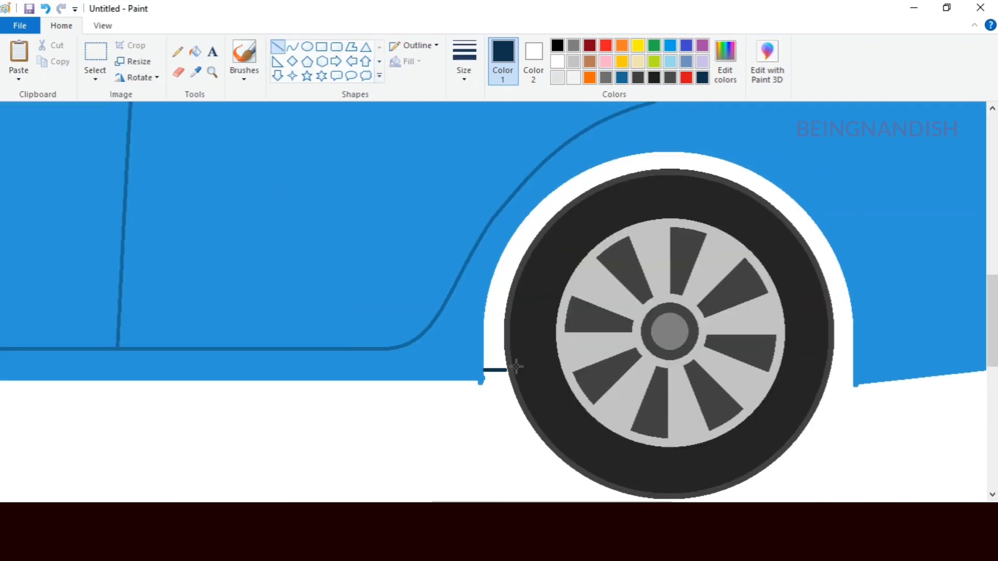
left_click(195, 51)
left_click(597, 175)
left_click(178, 73)
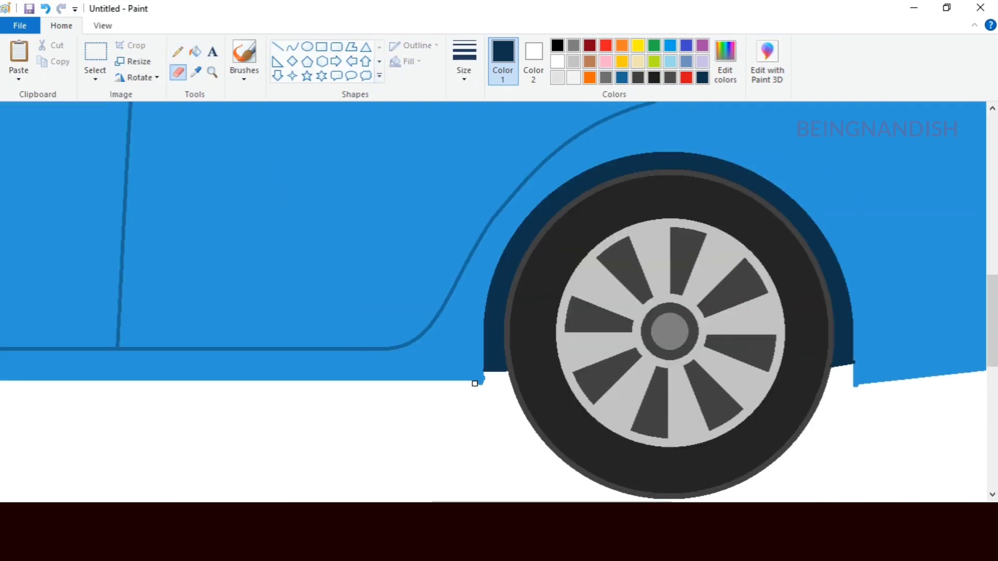
Mix a blue slightly darker than the car body and fill the headlight's outline with it.
left_click(102, 26)
left_click(80, 61)
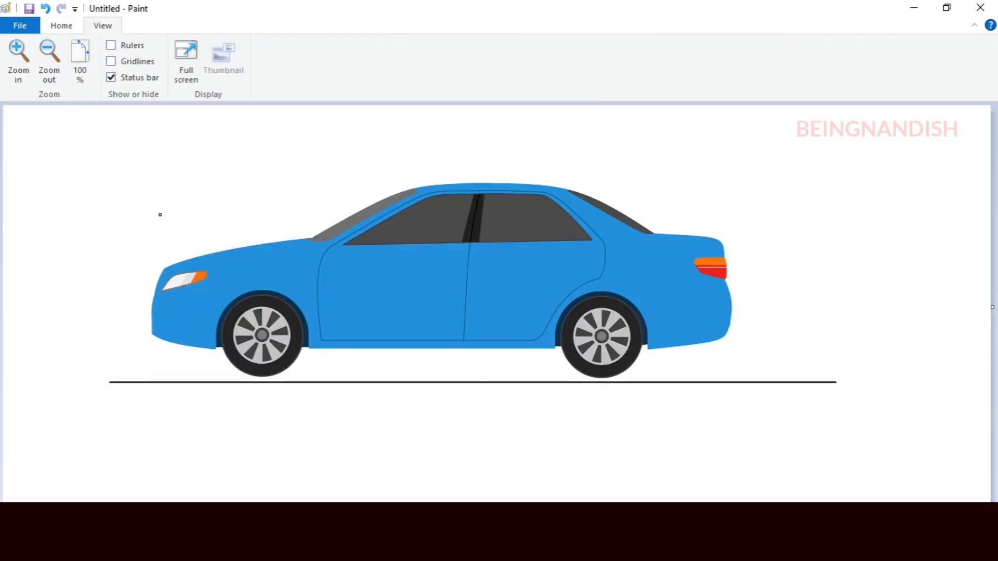
left_click(18, 61)
scroll(267, 392, "up", 2)
left_click_drag(236, 500, 325, 500)
left_click(61, 25)
left_click(621, 77)
left_click(724, 61)
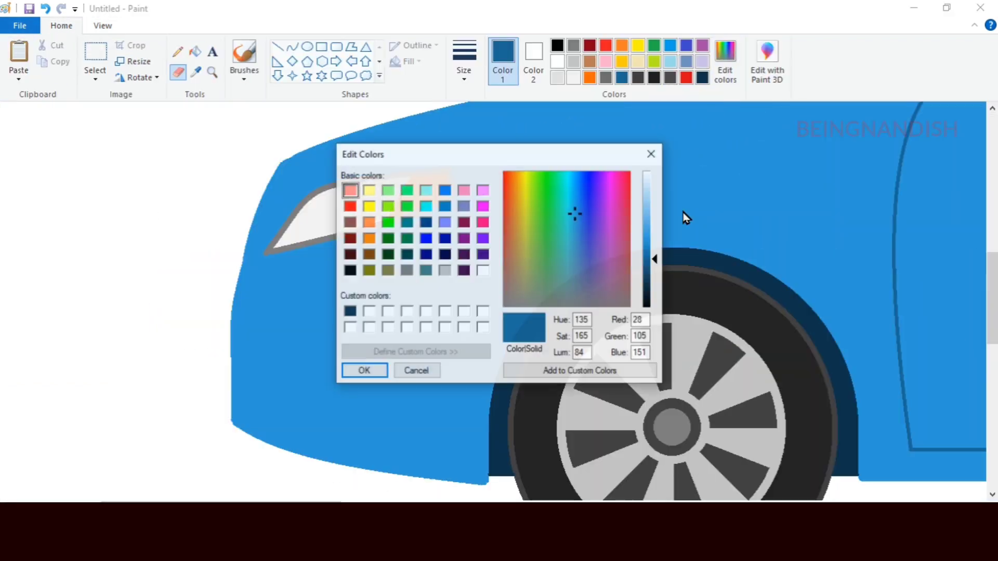
left_click(653, 244)
left_click(364, 368)
left_click(195, 52)
left_click(379, 177)
Draw a closed, rounded side mirror outline over the front window's lower front corner and fill it with the headlight outline's blue.
left_click(102, 26)
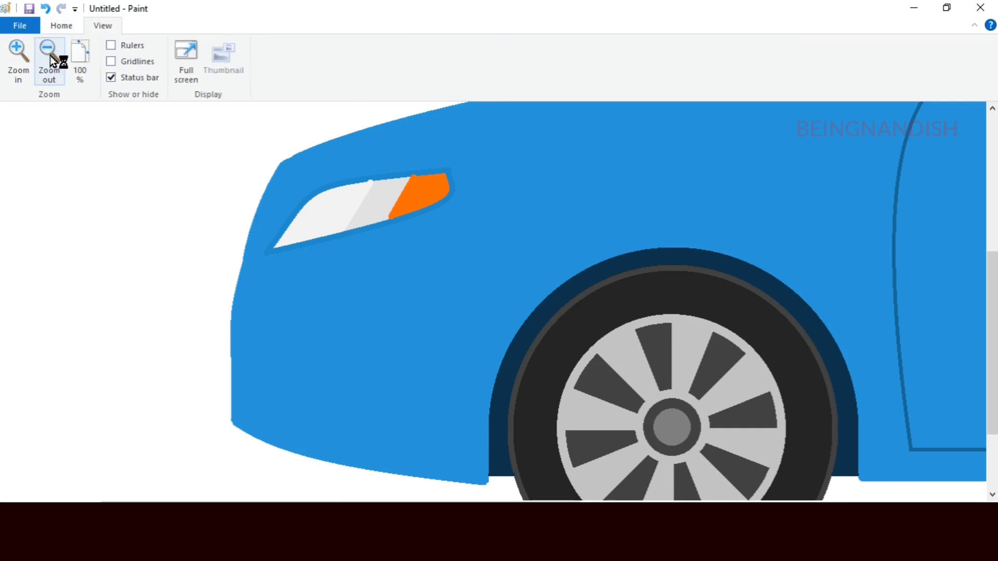
left_click(48, 58)
scroll(212, 149, "up", 1)
scroll(378, 264, "up", 1)
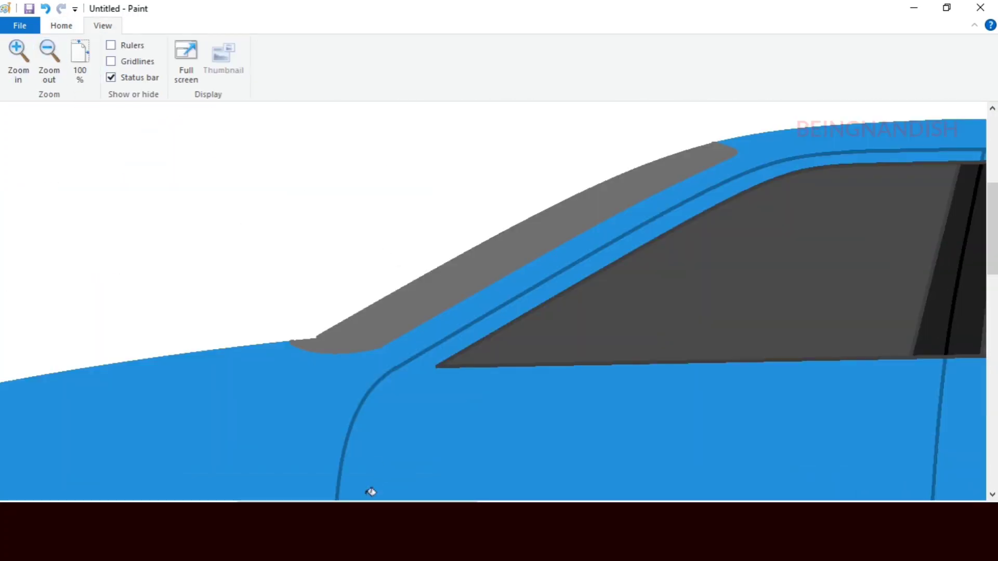
left_click_drag(370, 500, 438, 501)
left_click(61, 26)
left_click(293, 48)
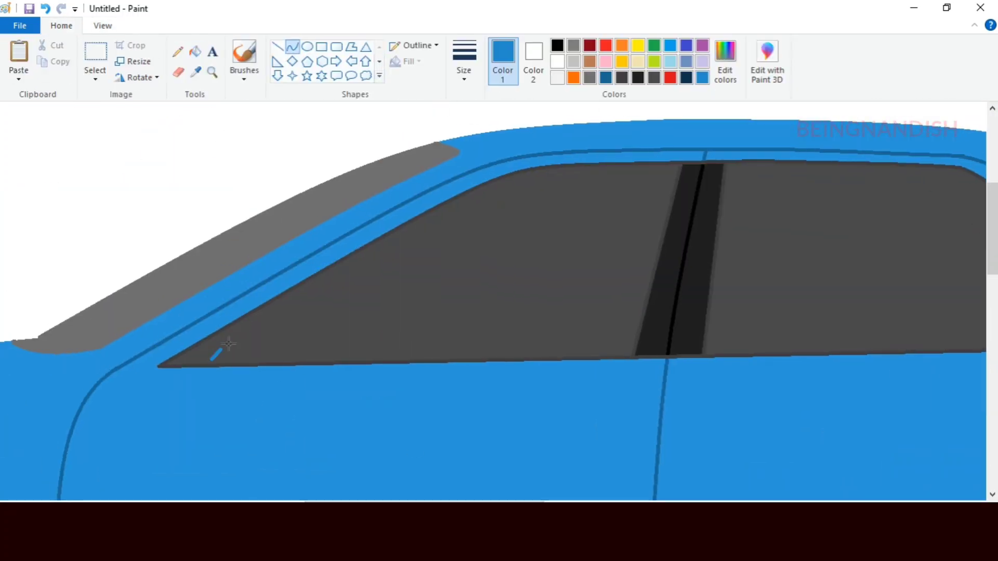
left_click_drag(228, 343, 298, 315)
left_click(213, 334)
left_click(320, 303)
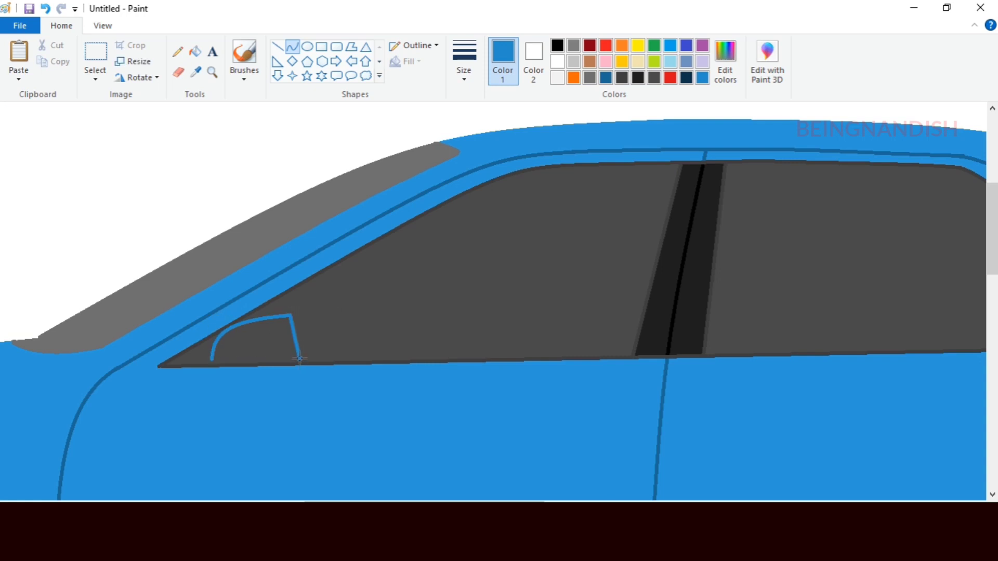
key("ctrl+z")
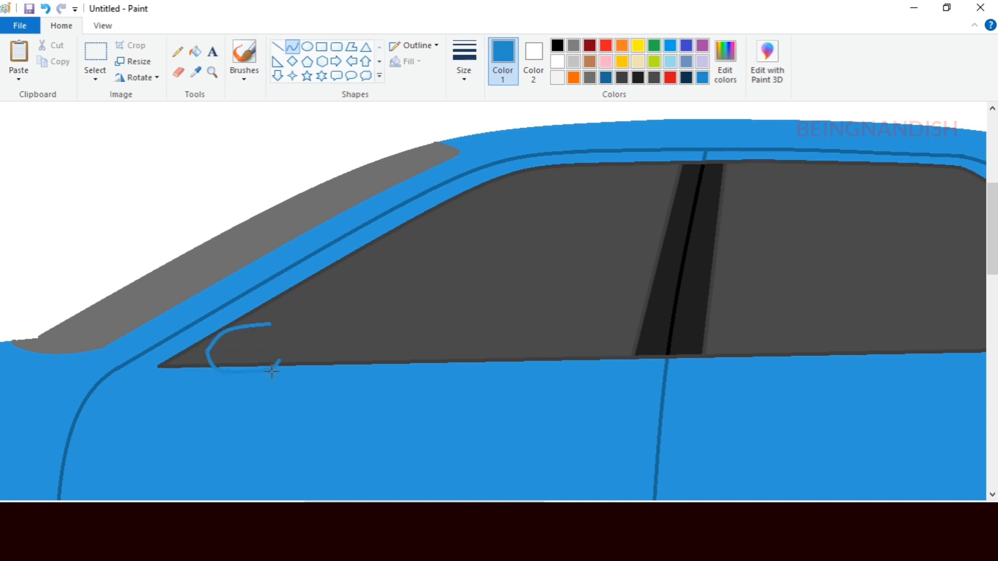
left_click(195, 51)
left_click(250, 363)
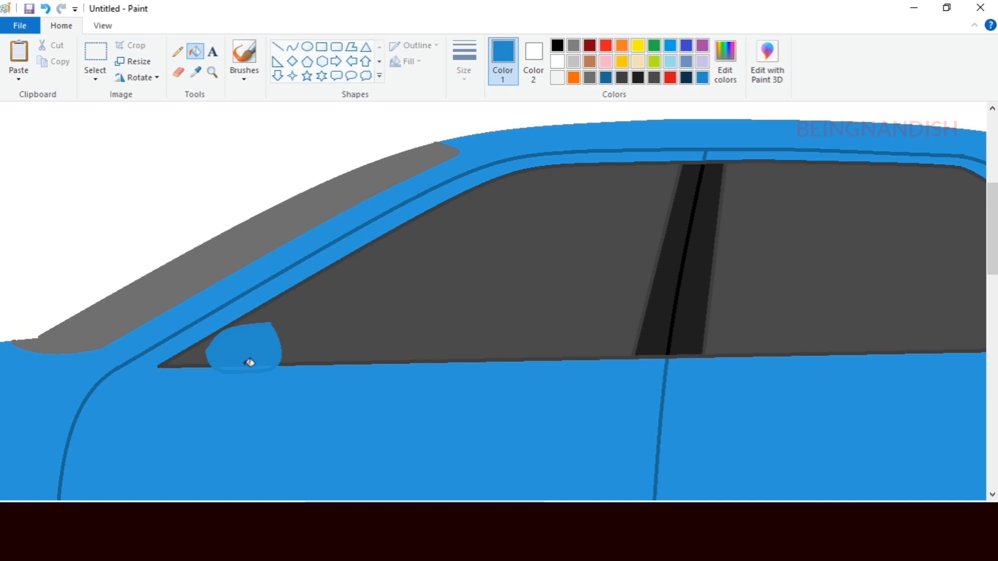
Mix a slightly darker blue, add it to the custom colors, and refill the side mirror with it.
left_click(725, 79)
left_click(647, 249)
left_click(525, 372)
left_click(362, 370)
left_click(258, 344)
Draw a small mounting foot beneath the side mirror with lines and a curve, and fill it with the mirror's blue.
left_click(103, 25)
left_click(18, 59)
left_click(73, 27)
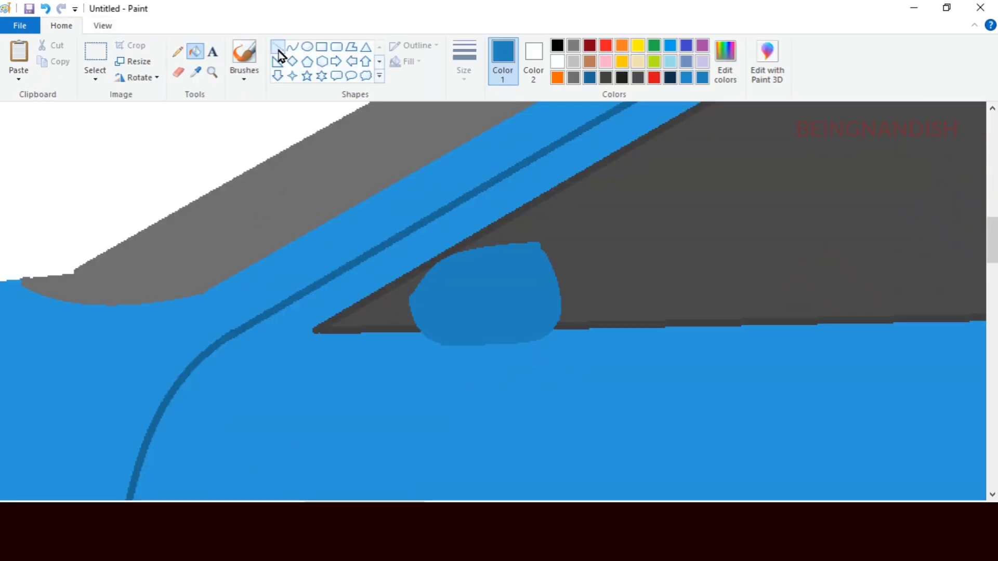
left_click(278, 51)
mouse_move(450, 344)
left_mouse_down()
mouse_move(431, 357)
mouse_move(482, 366)
left_mouse_up()
left_click(293, 46)
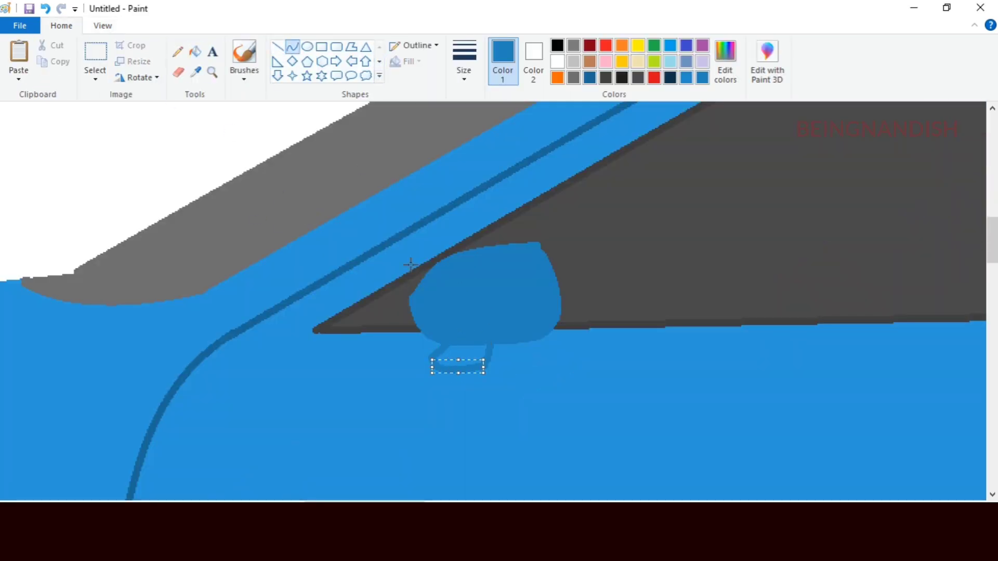
left_click(196, 51)
left_click(470, 355)
Mix a very dark grey (RGB 40, 40, 40), separate the front window's corner above the mirror with a line, and fill that corner.
left_click(605, 77)
left_click(406, 291)
key("ctrl+z")
left_click(724, 63)
left_click(647, 285)
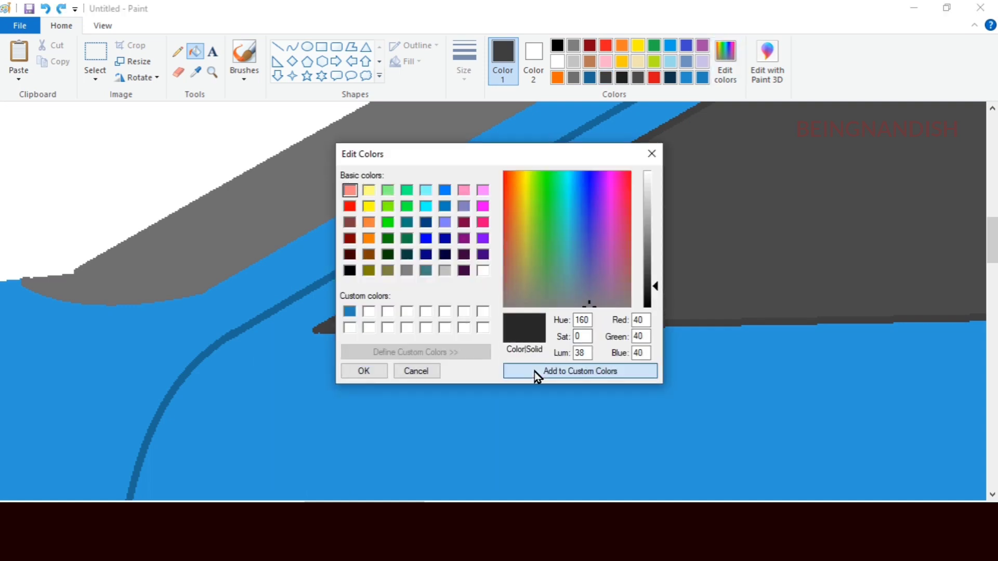
left_click(364, 370)
left_click(278, 46)
left_click(196, 50)
left_click(504, 237)
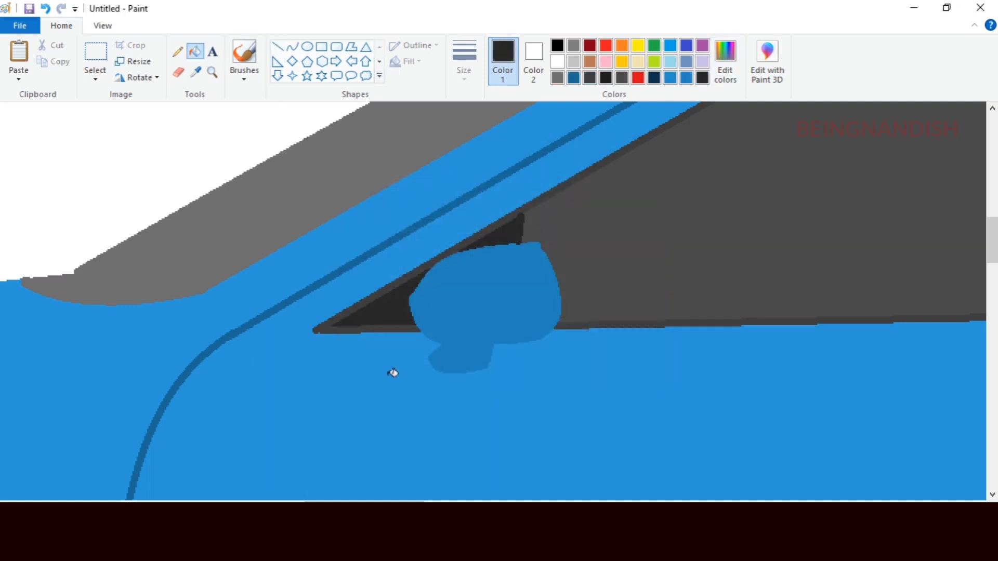
Mix a darker blue, draw a horizontal line across the middle of the side mirror, and fill the part below it.
left_click(686, 78)
left_click(725, 62)
left_click(649, 258)
left_click(363, 370)
left_click(278, 47)
left_click_drag(410, 299, 527, 298)
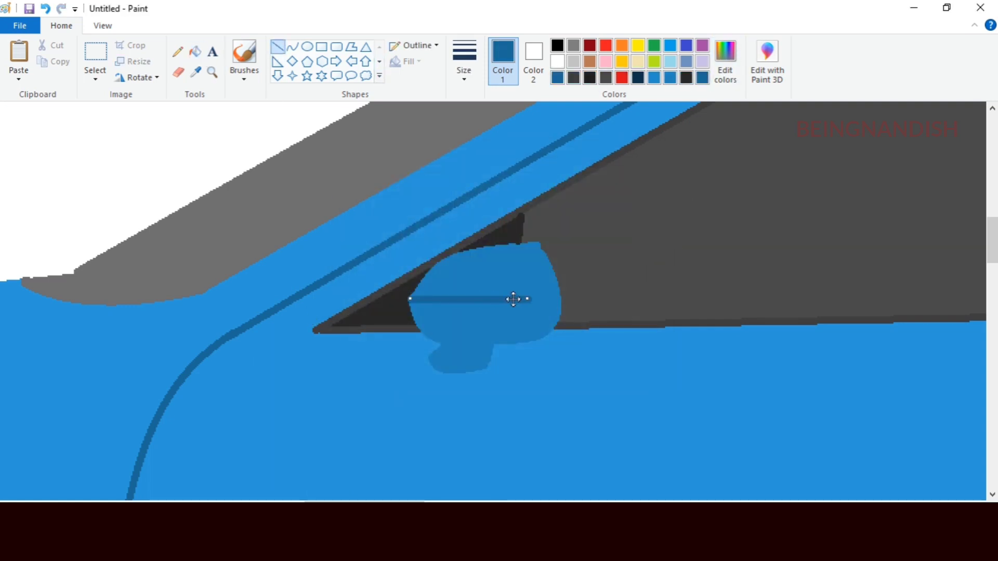
left_click(195, 51)
left_click(466, 309)
Mix a medium blue (RGB 33, 121, 173) and refill the mirror's lower part and the door outlines with it.
left_click(725, 65)
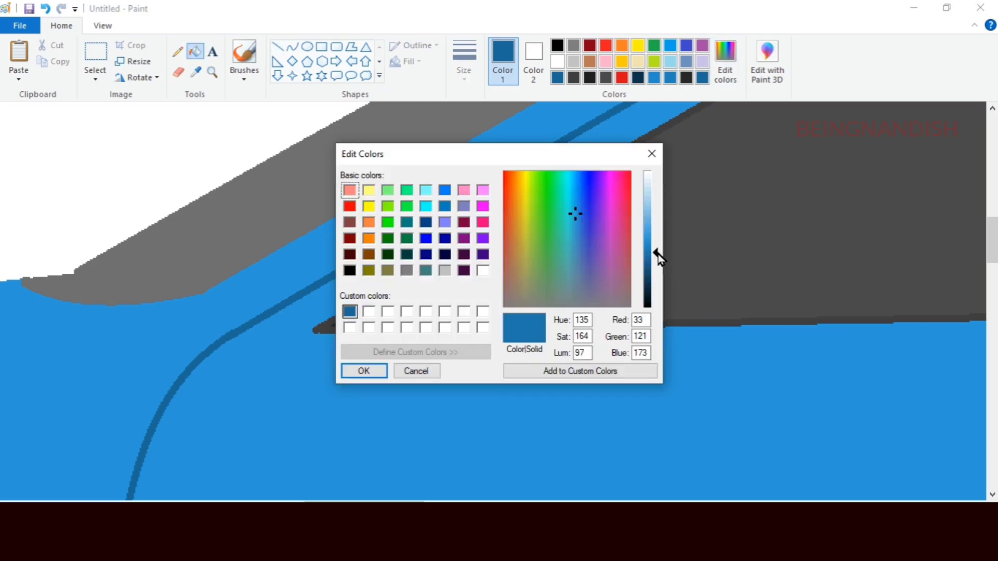
left_click(359, 369)
left_click(102, 26)
left_click(56, 74)
left_click(56, 74)
scroll(134, 130, "up", 3)
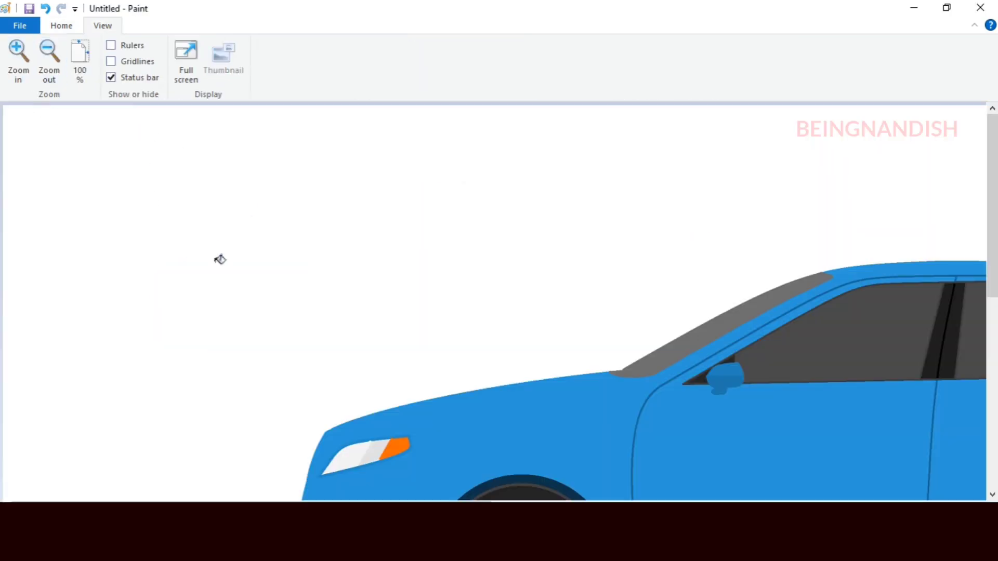
scroll(218, 259, "up", 2)
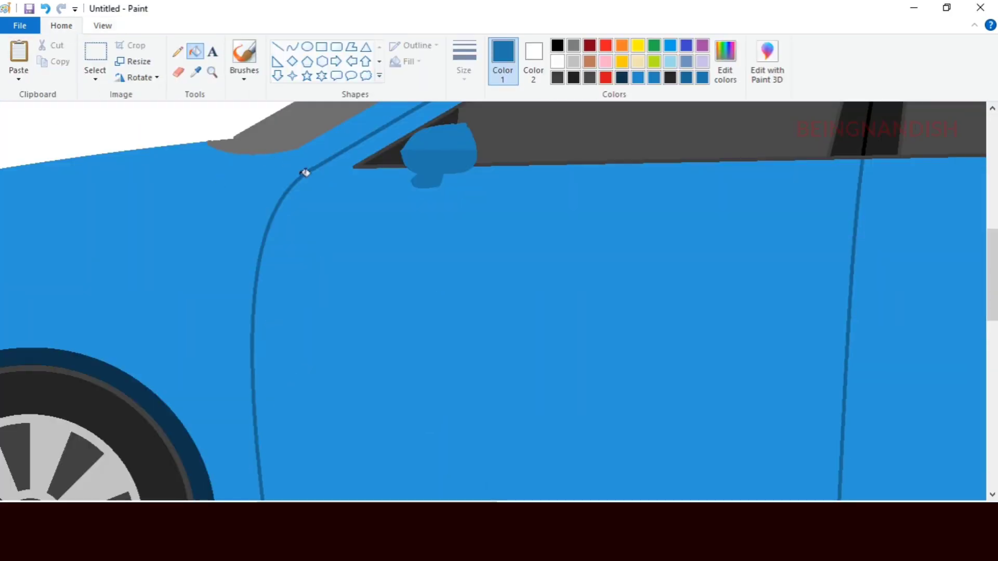
scroll(305, 172, "right", 5)
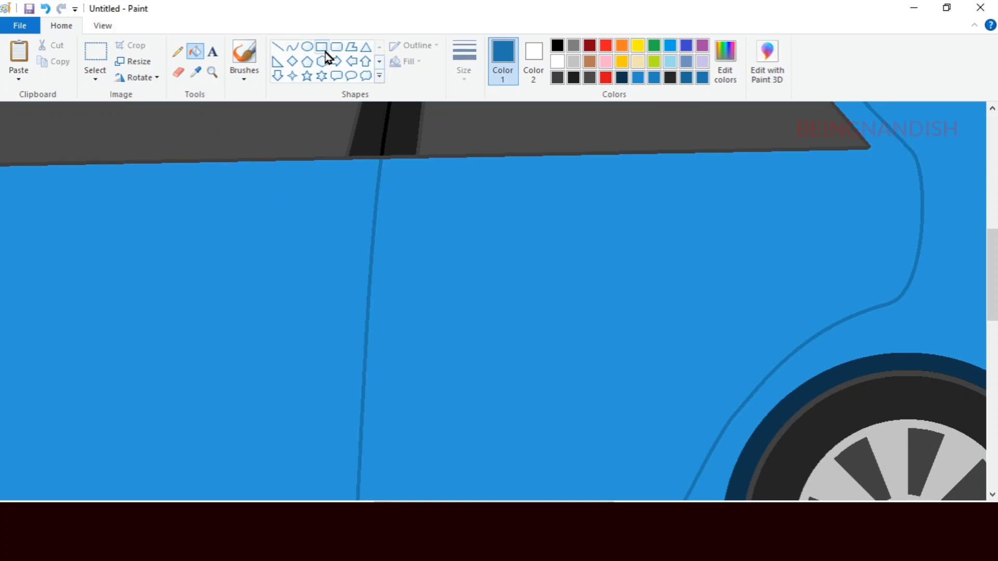
Draw a small ellipse near the front door's rear edge, just below the window, and fill it with the door outlines' blue.
left_click(307, 46)
left_click_drag(282, 207, 341, 239)
scroll(312, 228, "up", 3)
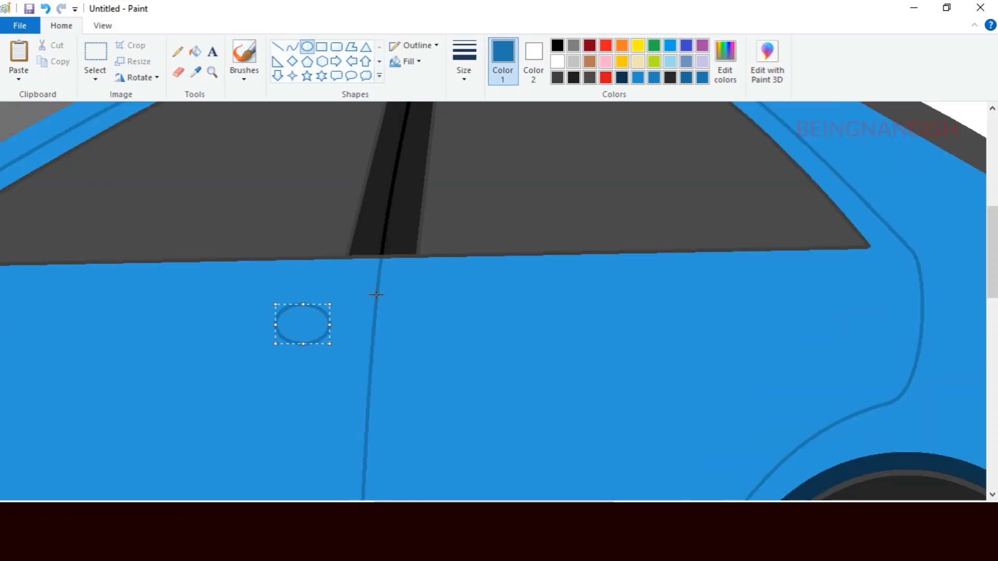
left_click(196, 51)
left_click(301, 325)
Mix a lighter blue, draw a wide, flat ellipse across the small one as the door handle bar, and fill it.
left_click(725, 65)
left_click_drag(644, 248, 644, 241)
left_click(363, 370)
left_click(307, 46)
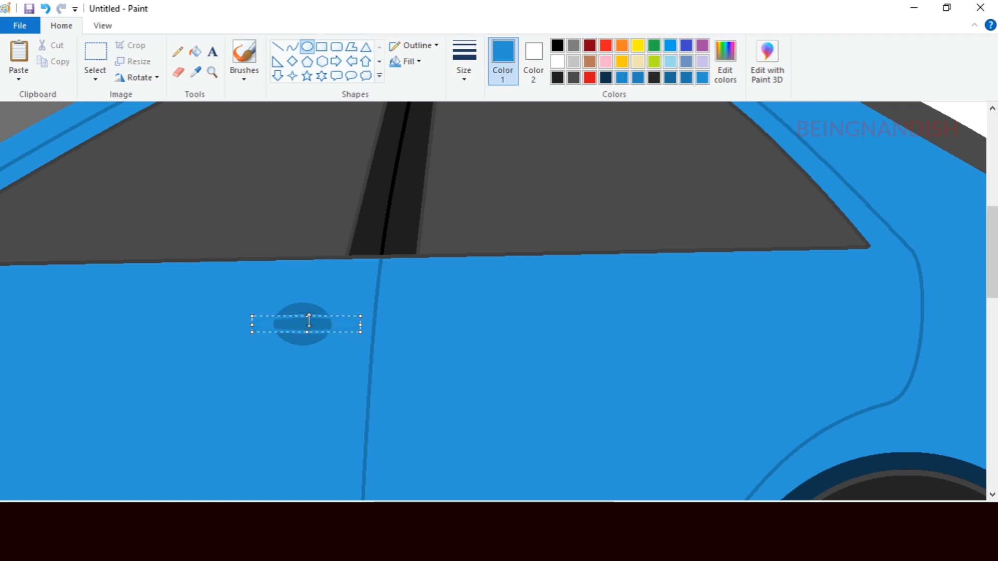
left_click(196, 51)
left_click(277, 323)
Try a darker and then a lighter blue as fill for the front door's handle bar.
left_click(725, 65)
left_click_drag(655, 241, 654, 247)
left_click(364, 370)
left_click(306, 324)
left_click_drag(493, 501, 450, 501)
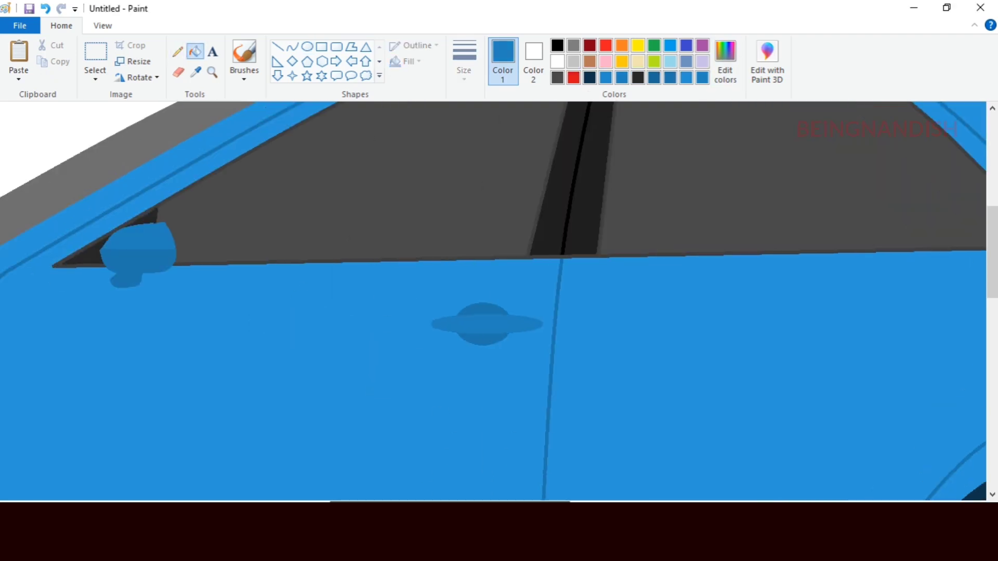
left_click(725, 64)
left_click(364, 371)
left_click_drag(656, 246, 656, 245)
left_click(507, 329)
Adjust the blue again and fill the front door's handle bar and part of the side mirror with it.
left_click(725, 65)
left_click(364, 371)
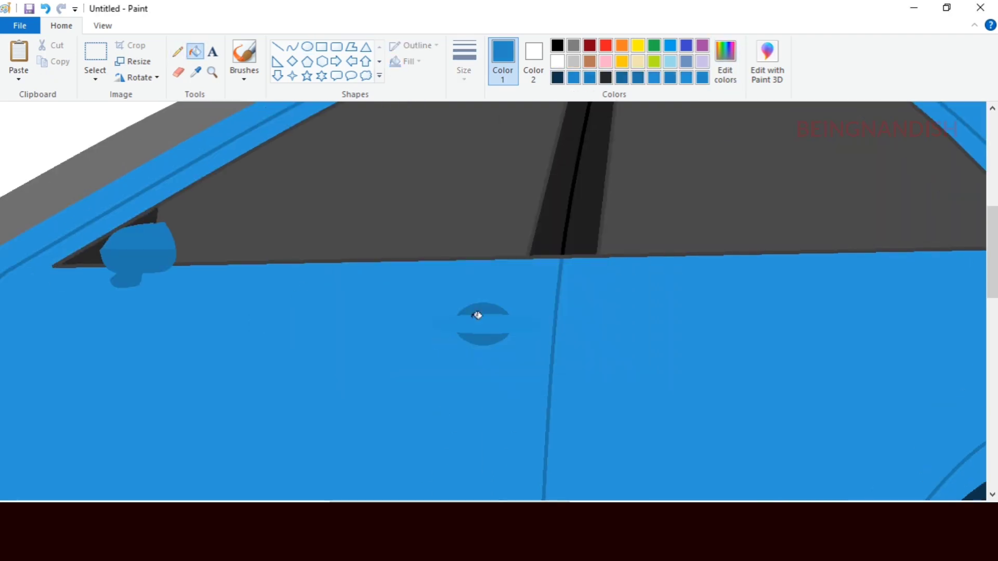
left_click(477, 315)
left_click(164, 256)
Copy the front door handle and place the copy near the upper rear edge of the rear door.
left_click(102, 25)
left_click(50, 63)
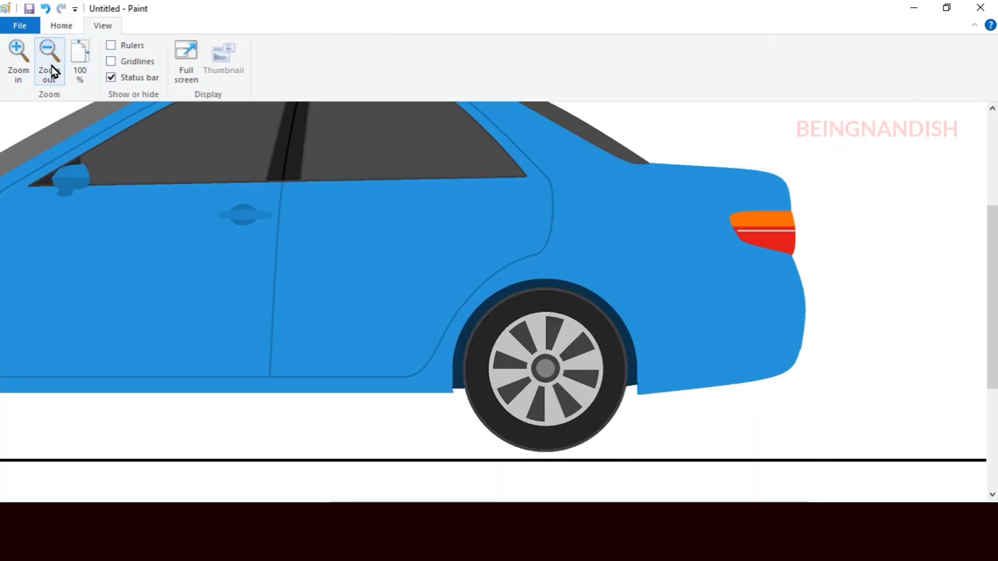
left_click(61, 26)
left_click(95, 52)
left_click_drag(210, 196, 276, 237)
right_click(245, 212)
left_click(277, 237)
key("ctrl+v")
left_click_drag(46, 124, 521, 209)
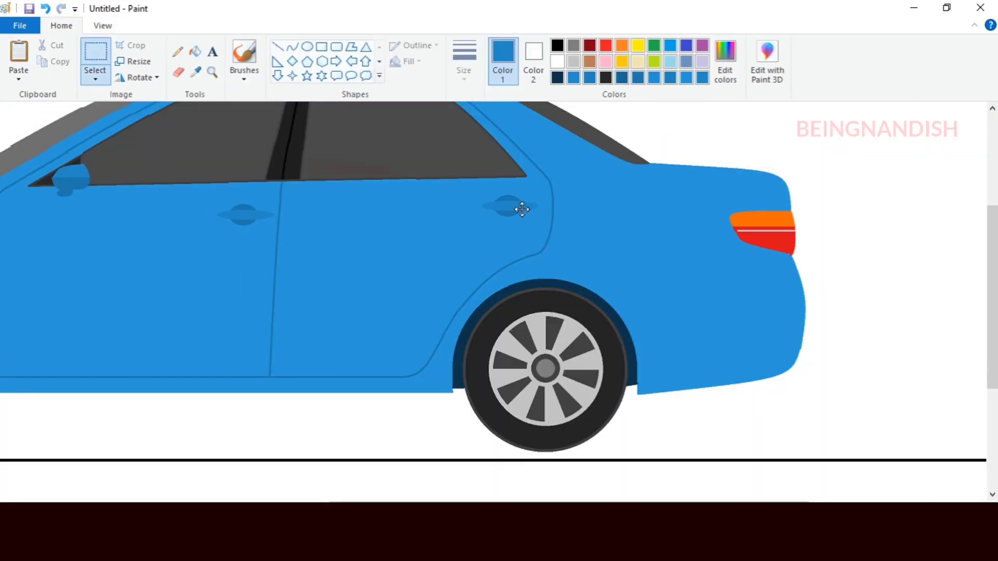
Draw a short curve from the front tip of the hood to the upper edge of the headlight.
left_click(103, 26)
left_click(49, 62)
left_click(62, 25)
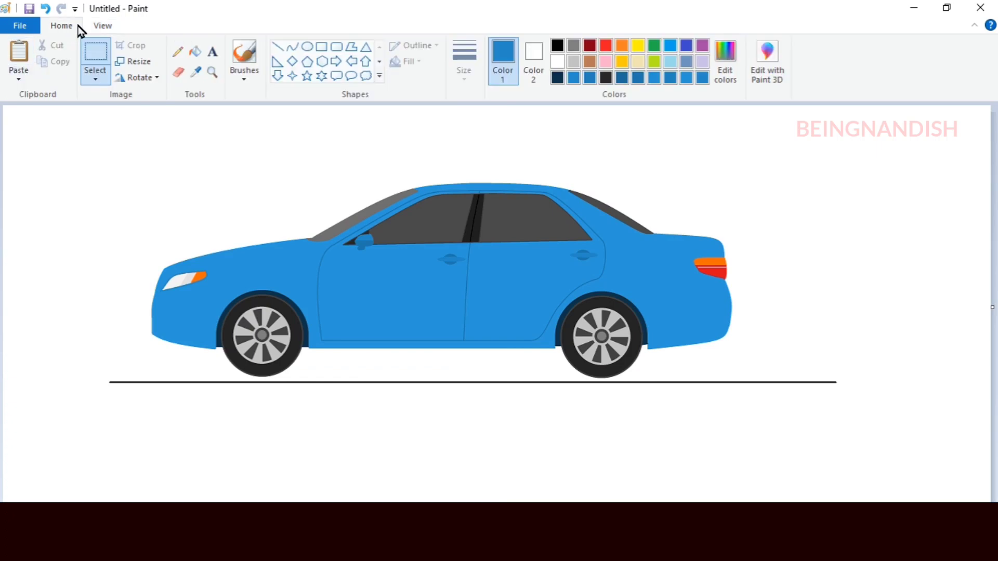
left_click(102, 26)
left_click(18, 62)
scroll(206, 182, "down", 5)
left_click(18, 57)
scroll(300, 336, "up", 1)
scroll(300, 336, "down", 2)
left_click_drag(248, 500, 335, 501)
scroll(312, 364, "up", 1)
left_click(71, 27)
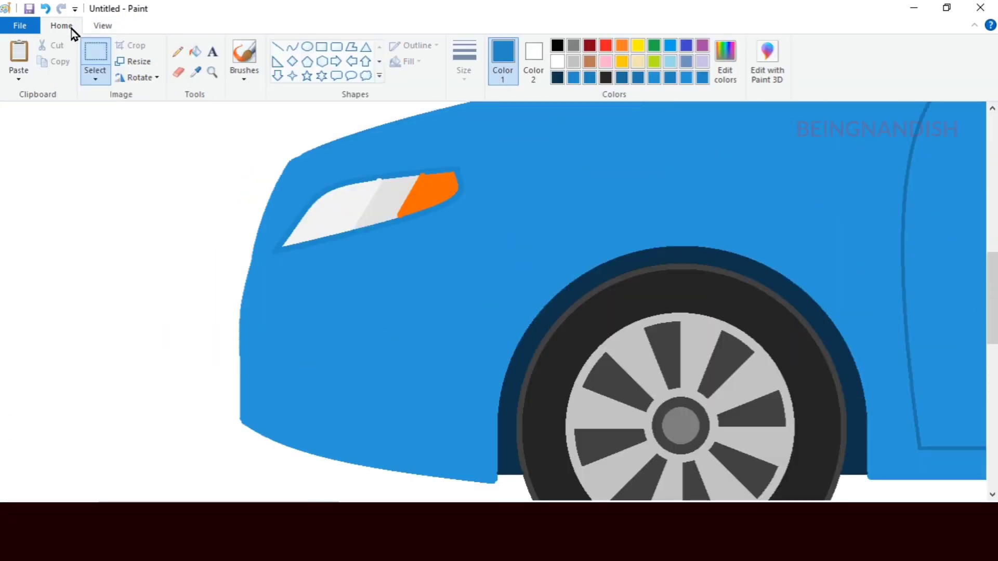
left_click(292, 46)
left_click_drag(288, 162, 326, 186)
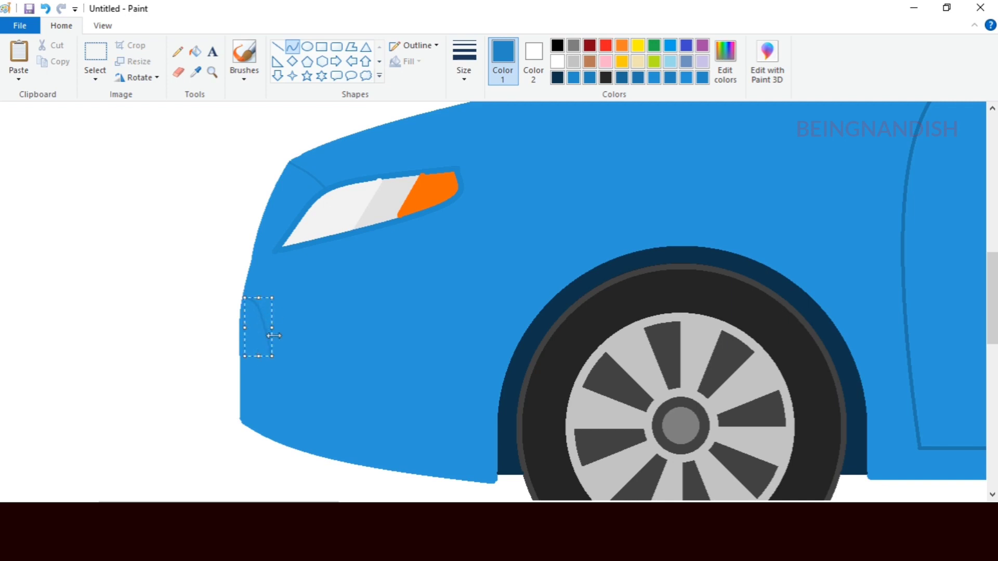
Redraw the curved outline of a narrow grille at the front bumper's edge, close its gap, and fill it with the darker blue.
key("ctrl+z")
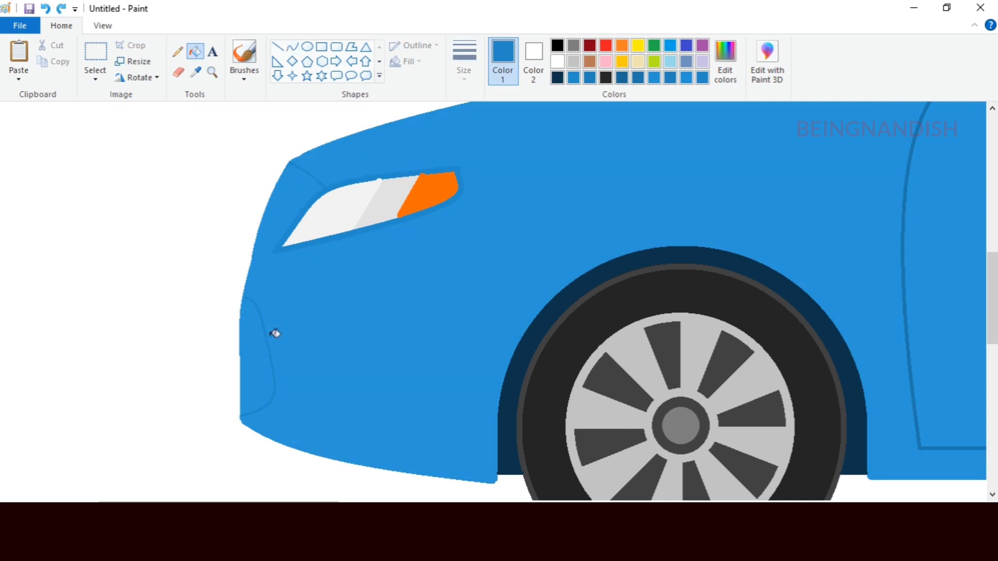
left_click_drag(270, 356, 248, 300)
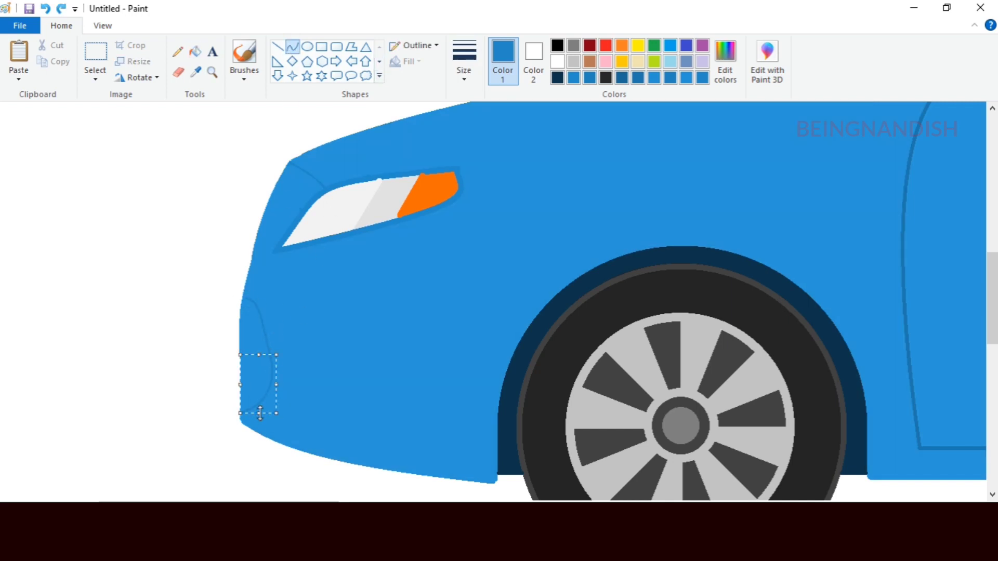
left_click(195, 51)
left_click(253, 314)
key("ctrl+z")
left_click(278, 46)
left_click(197, 53)
left_click(266, 333)
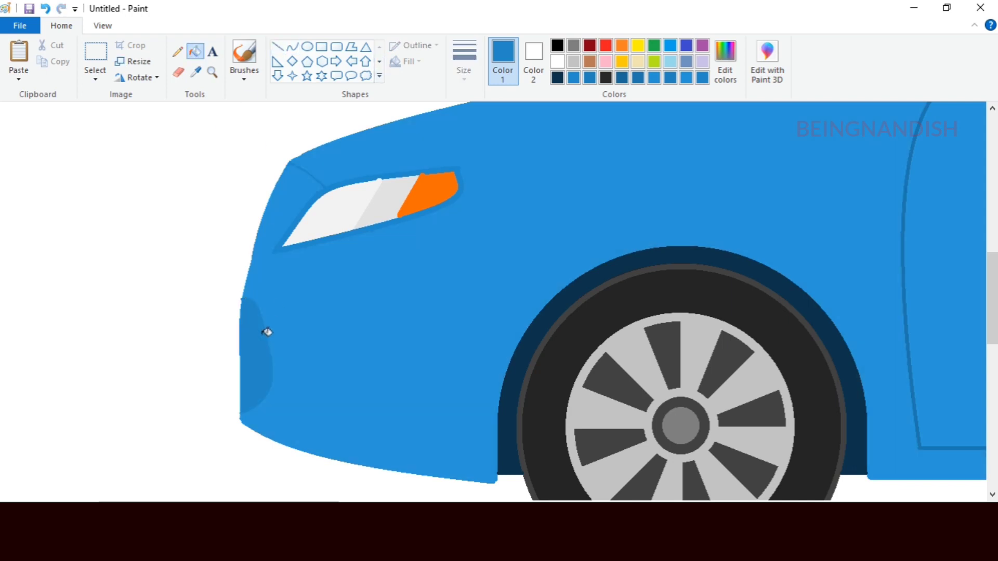
Erase stray outline bits along the front bumper's edge beside the grille.
left_click(98, 25)
left_click(20, 57)
left_click(62, 25)
left_click(177, 72)
scroll(470, 331, "down", 3)
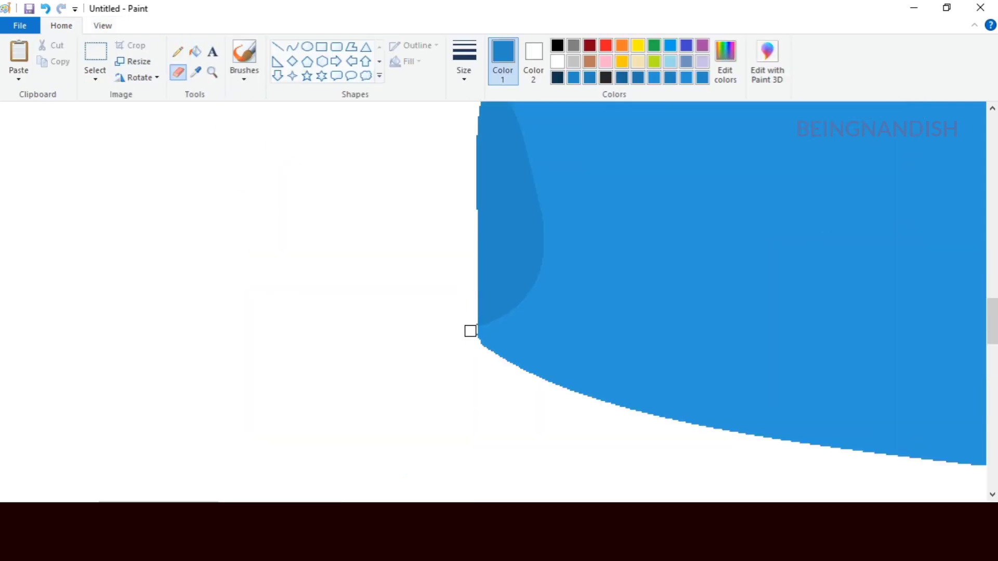
scroll(514, 469, "right", 3)
scroll(250, 427, "up", 2)
left_click(103, 25)
left_click(49, 61)
scroll(209, 135, "up", 2)
left_click(20, 57)
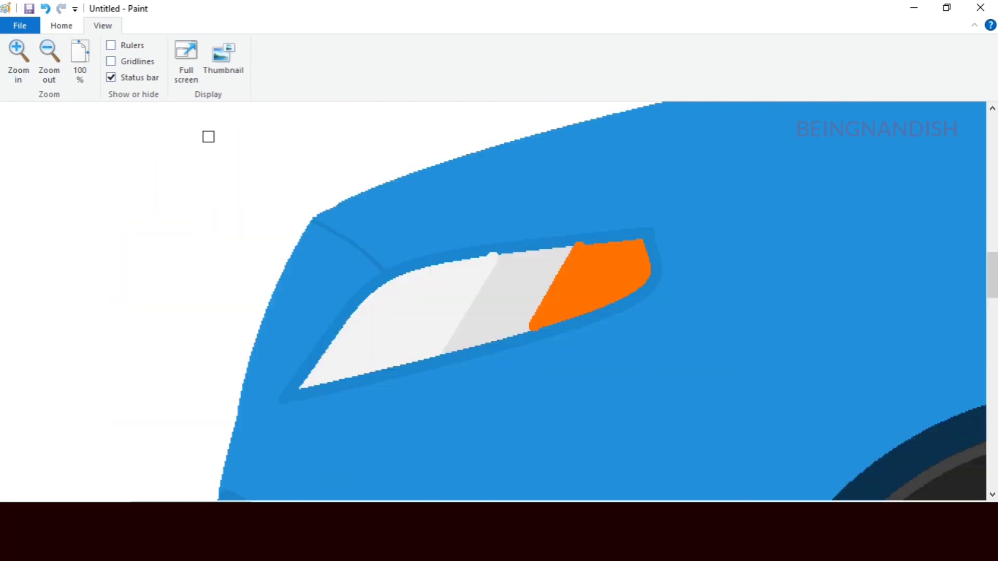
left_click(61, 25)
left_click(196, 51)
left_click(702, 77)
left_click(278, 47)
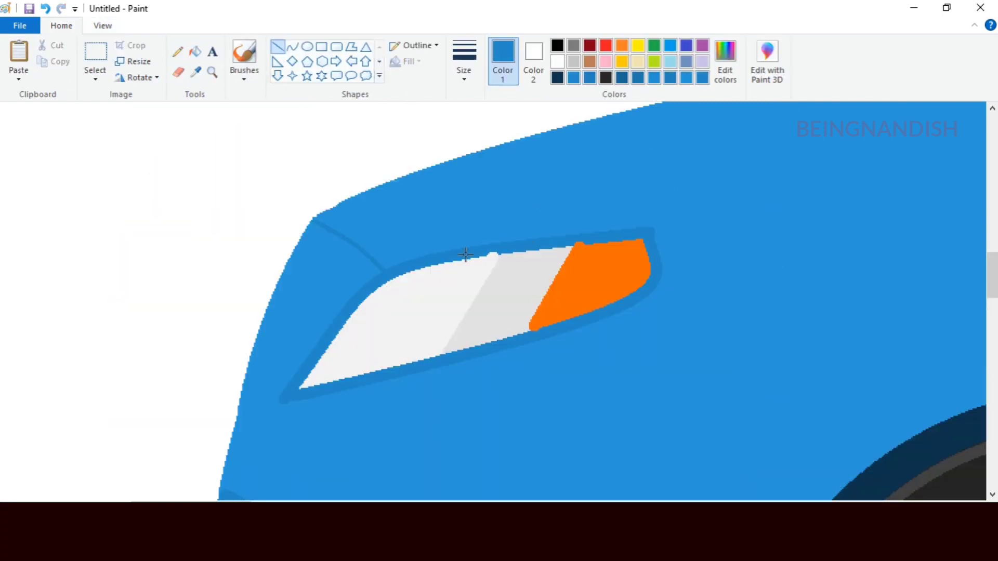
Try to draw a crease line from the rear wheel arch toward the rear bumper below the taillight.
left_click(102, 26)
left_click(49, 61)
left_click(48, 62)
scroll(212, 156, "up", 3)
left_click(80, 55)
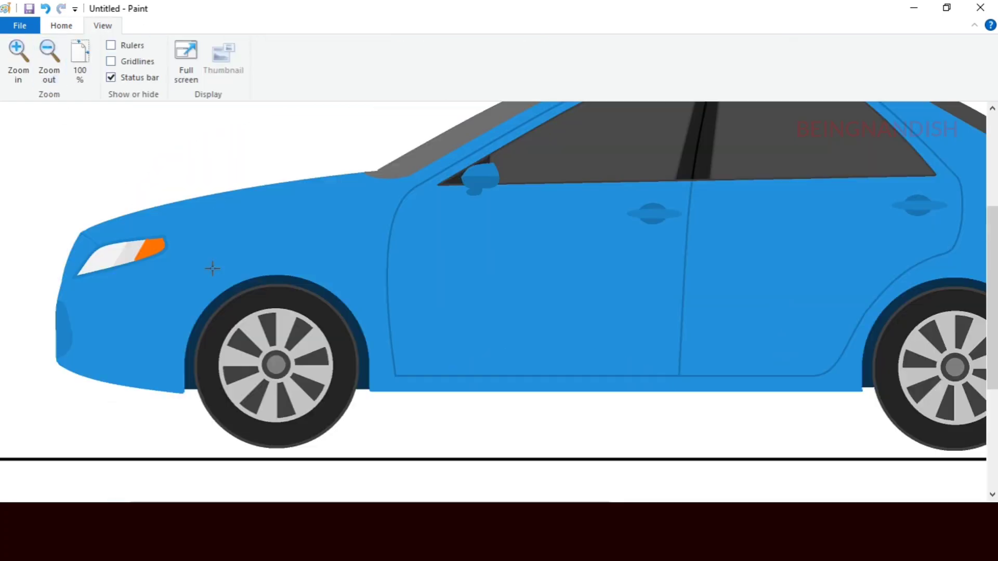
scroll(219, 267, "up", 3)
scroll(537, 502, "right", 8)
left_click(61, 25)
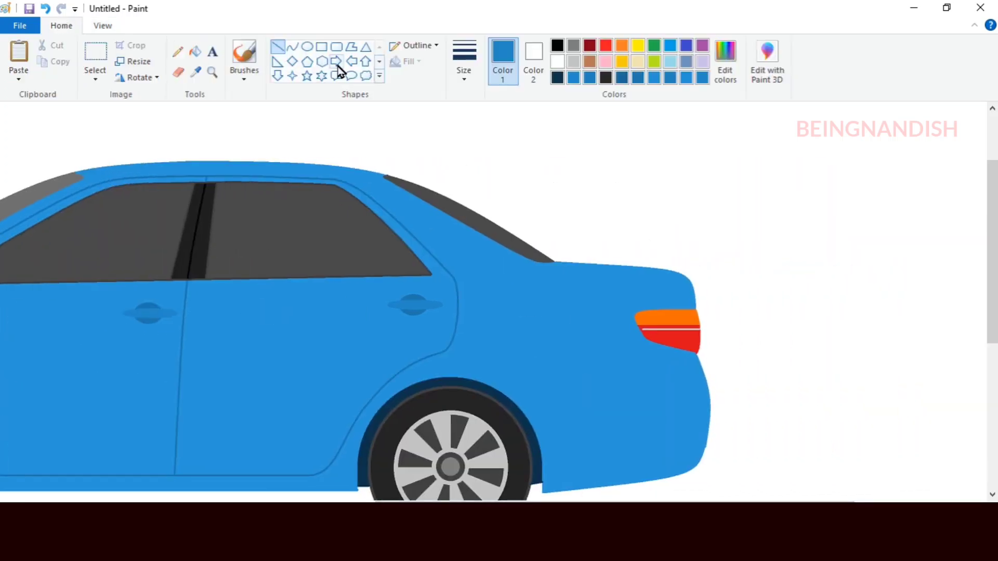
left_click(292, 47)
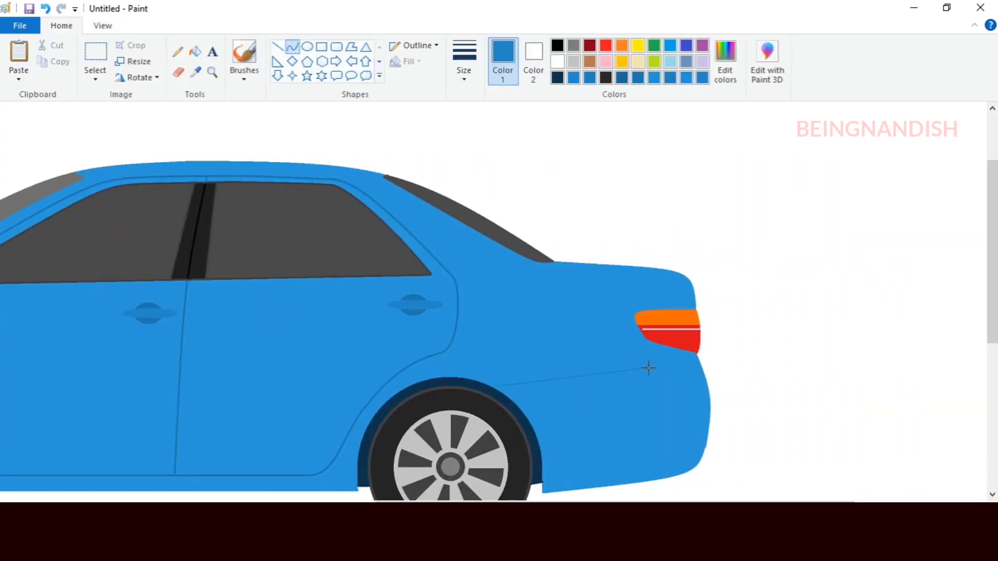
left_click_drag(648, 368, 670, 383)
key("ctrl+z")
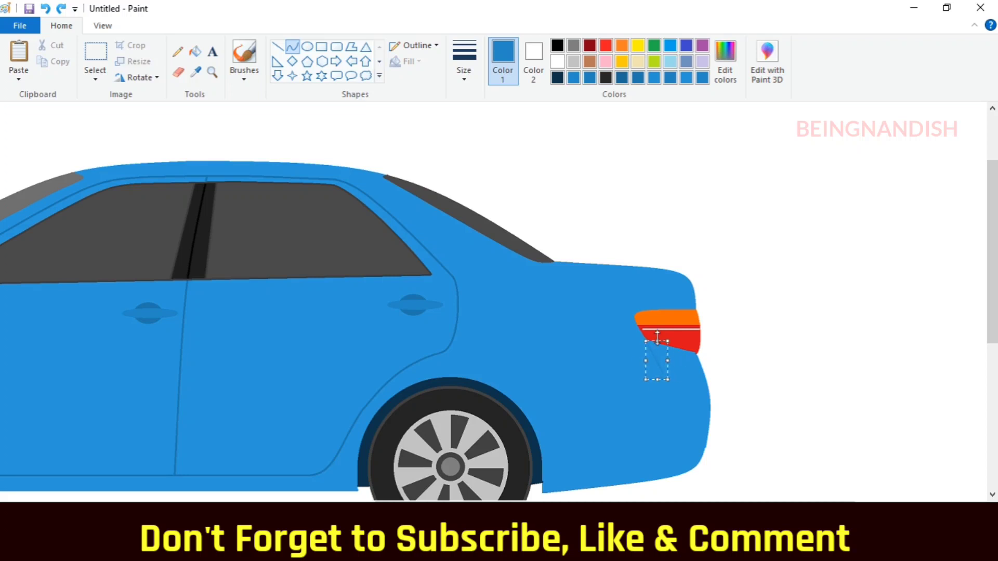
Draw a darker blue crease from the taillight's lower tip down to a rounded corner and forward to the rear wheel arch.
left_click(464, 61)
left_click(486, 161)
left_click(103, 26)
left_click(12, 76)
scroll(560, 277, "down", 3)
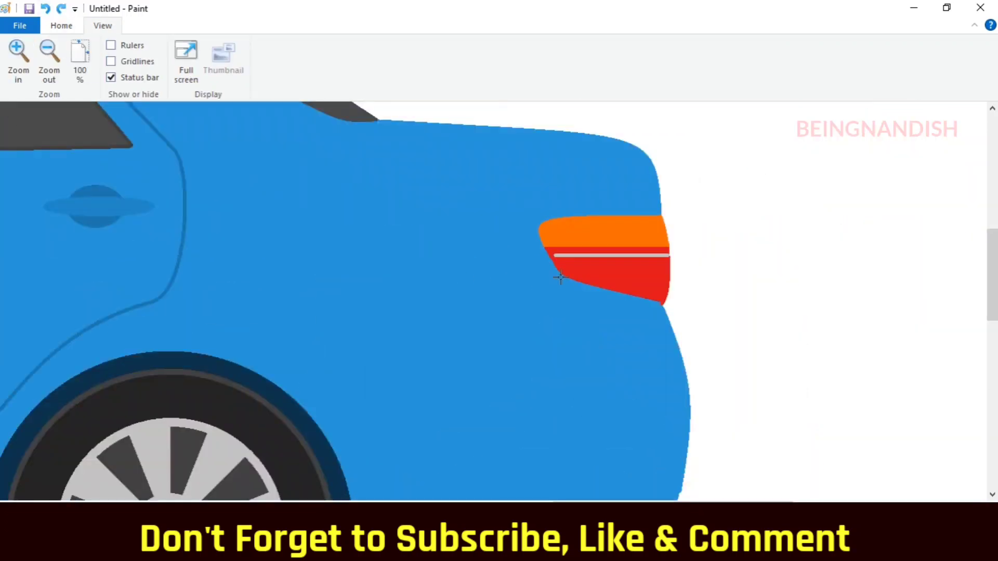
left_click_drag(597, 363, 238, 417)
Outline a narrow curved panel along the rear bumper's outer edge and fill it with the darker blue.
left_click(62, 25)
scroll(381, 249, "down", 2)
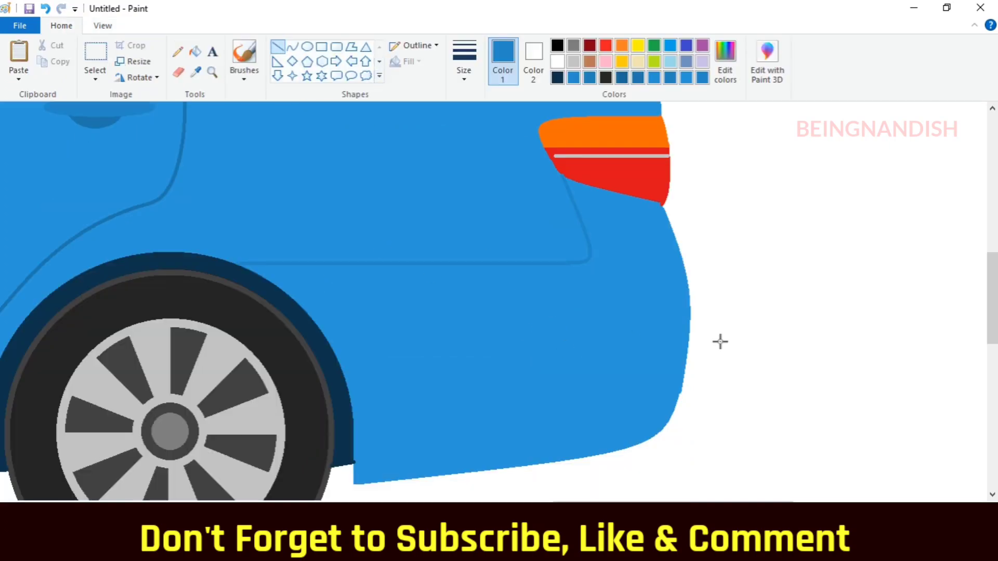
left_click(677, 309)
left_click_drag(689, 304, 650, 432)
left_click(195, 52)
left_click(670, 364)
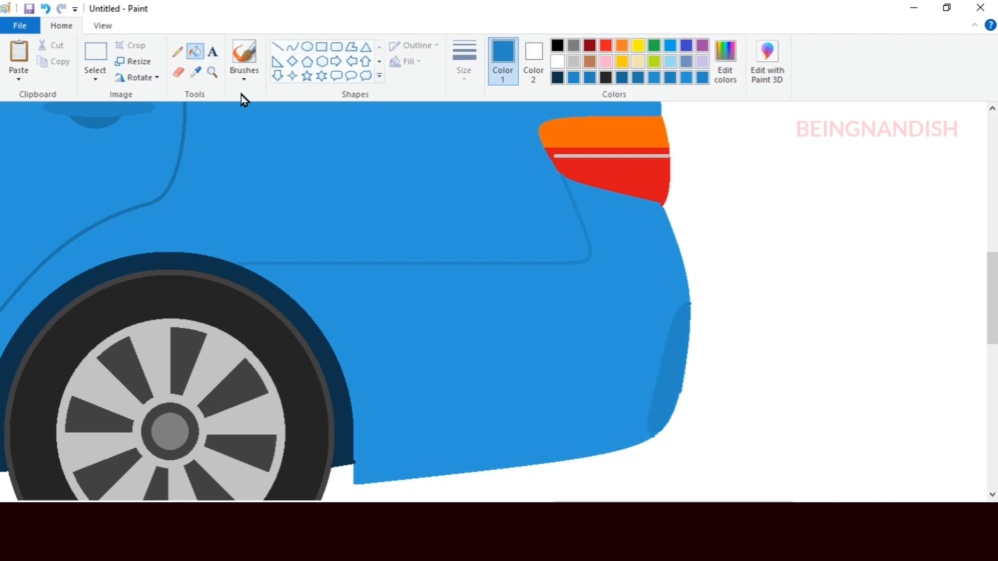
Fill the black ground line beneath the car with white to remove it.
left_click(102, 25)
left_click(77, 57)
left_click(63, 25)
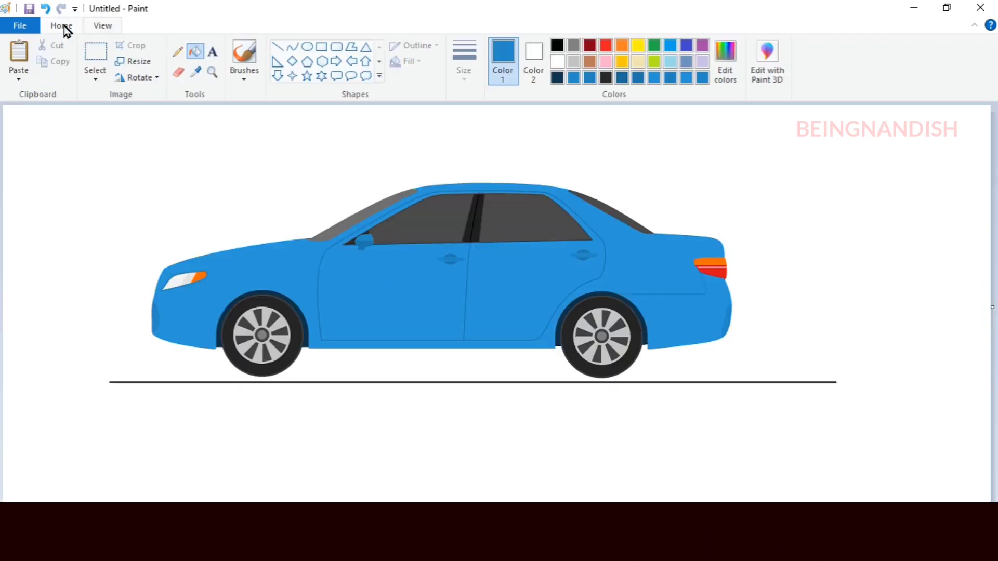
left_click(557, 63)
left_click(721, 380)
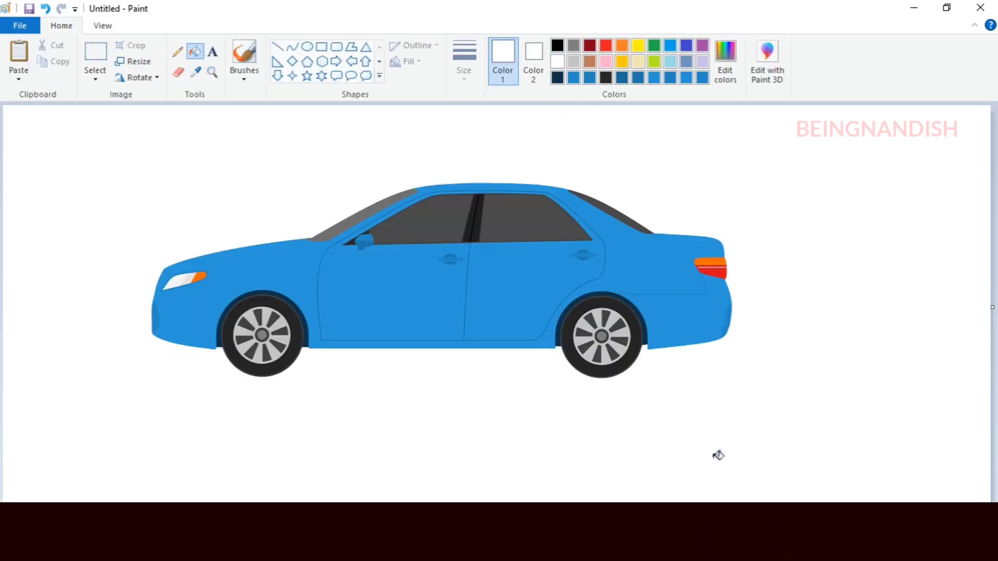
Recolor both halves of the pillar between the side windows with the near-black gray.
left_click(103, 25)
left_click(18, 58)
left_click_drag(470, 498, 761, 498)
left_click(62, 26)
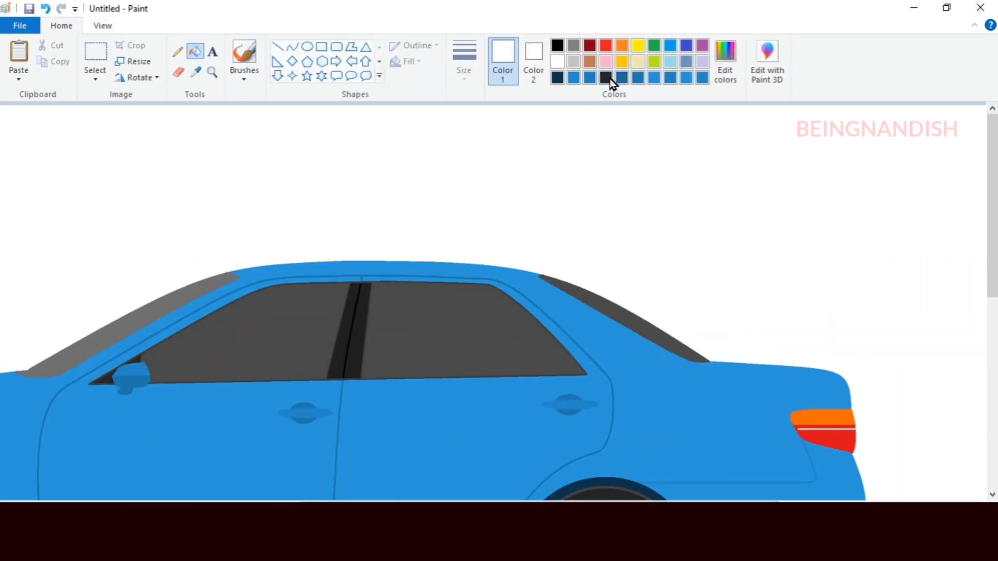
left_click(605, 77)
left_click(362, 302)
left_click(344, 341)
Draw a slightly slanted near-black divider line across the rear part of the rear door window.
left_click(277, 46)
left_click(102, 26)
left_click(18, 52)
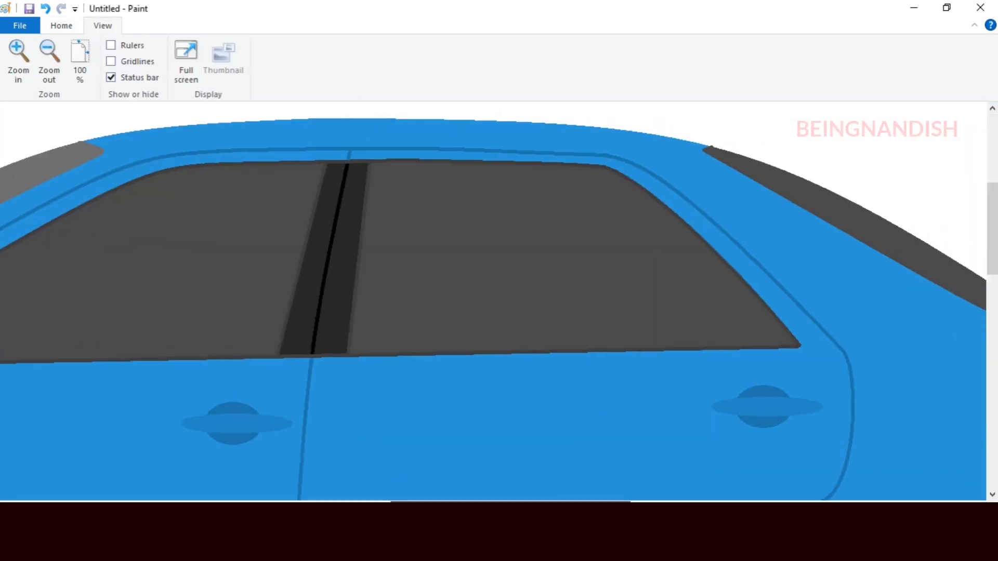
left_click_drag(648, 194, 633, 347)
left_click(61, 26)
left_click(464, 62)
left_click(479, 195)
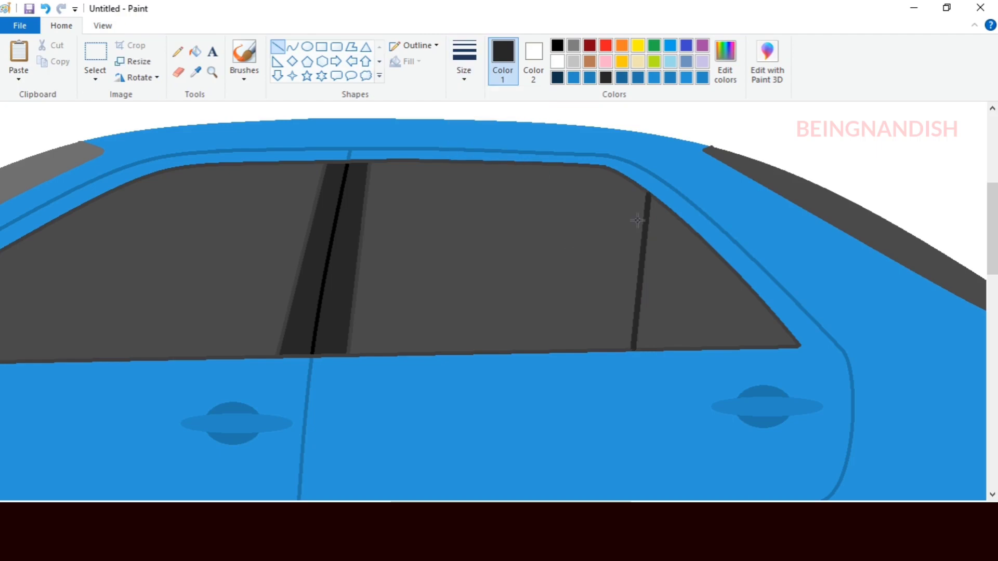
Cover the lighter gray edging at the base and top of the window pillar with near-black lines.
left_click_drag(541, 501, 470, 501)
left_click(103, 26)
left_click(18, 52)
left_click(67, 27)
left_click_drag(408, 409, 543, 408)
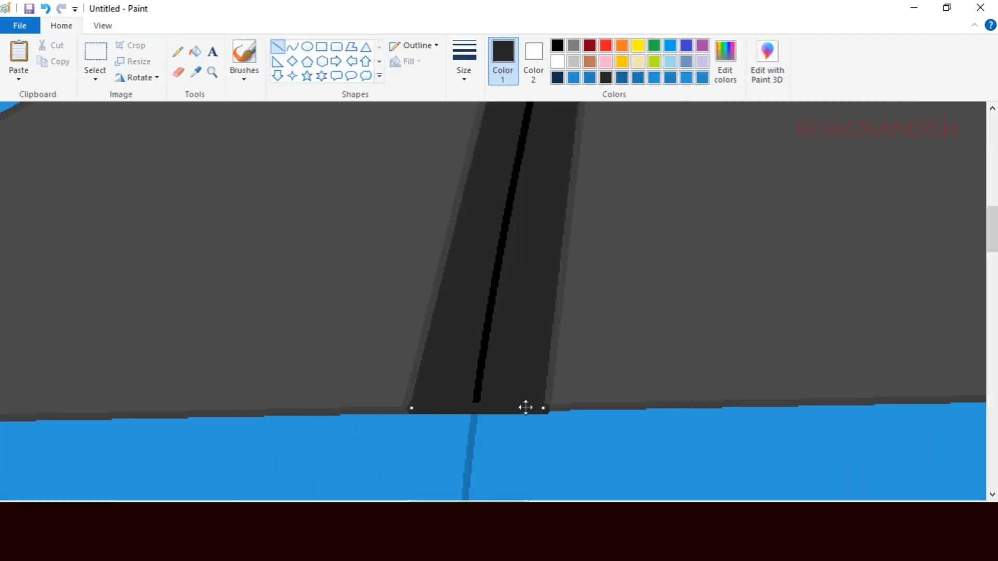
scroll(586, 331, "up", 5)
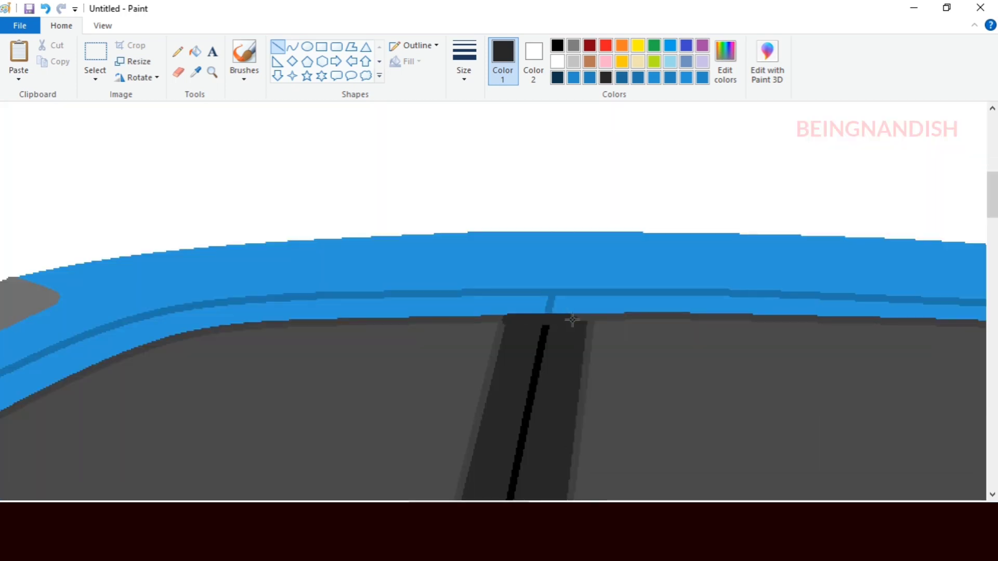
Extend the pillar's black center line to its upper and lower ends.
left_click(557, 46)
left_click_drag(548, 316, 539, 353)
left_click(465, 61)
left_click(496, 163)
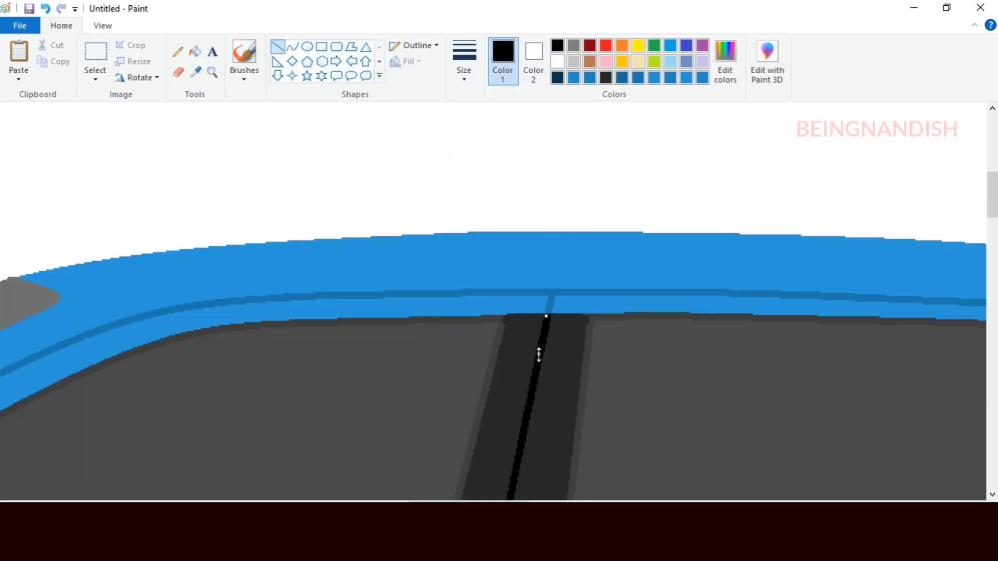
left_click(589, 272)
scroll(589, 272, "down", 5)
left_click_drag(476, 298, 474, 312)
left_click(465, 232)
Draw a darker blue curved crease from the rear corner of the headlight to the front wheel arch.
left_click(102, 25)
left_click(49, 55)
left_click(49, 55)
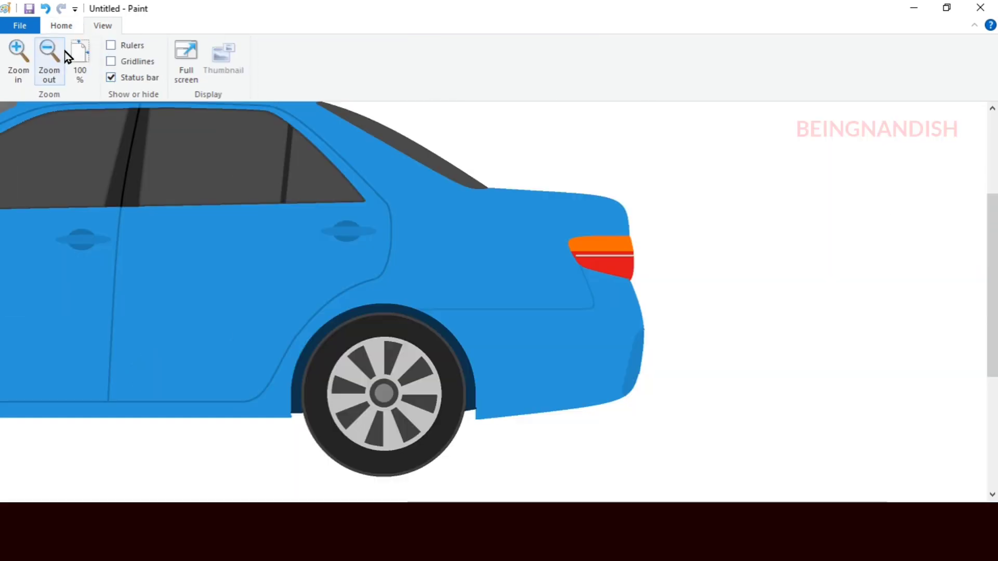
left_click(49, 55)
left_click(16, 77)
scroll(214, 198, "down", 2)
left_click(18, 61)
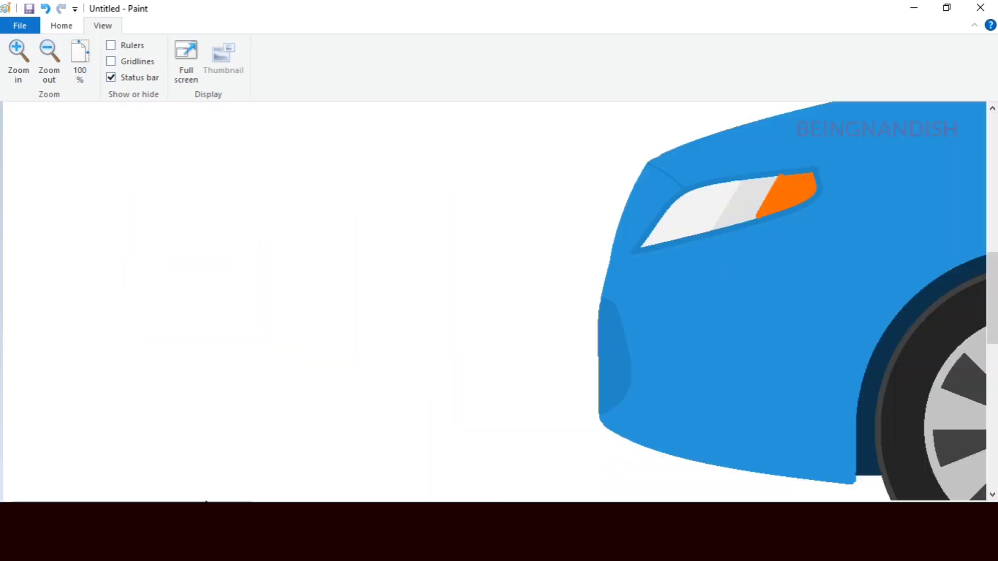
left_click_drag(205, 501, 321, 501)
left_click(61, 25)
left_click(670, 78)
left_click(292, 46)
left_click_drag(470, 263, 482, 267)
left_click_drag(415, 229, 403, 193)
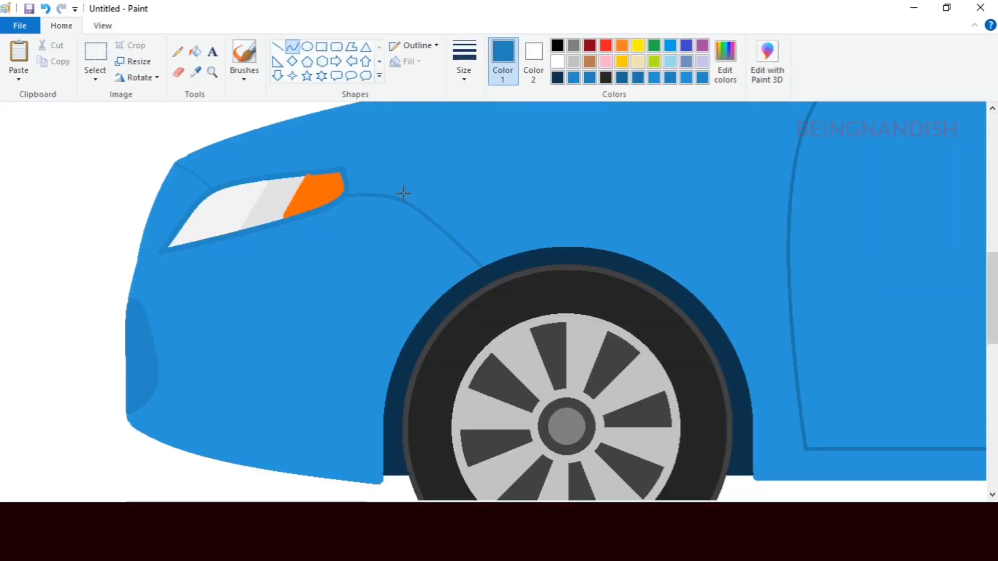
left_click(389, 147)
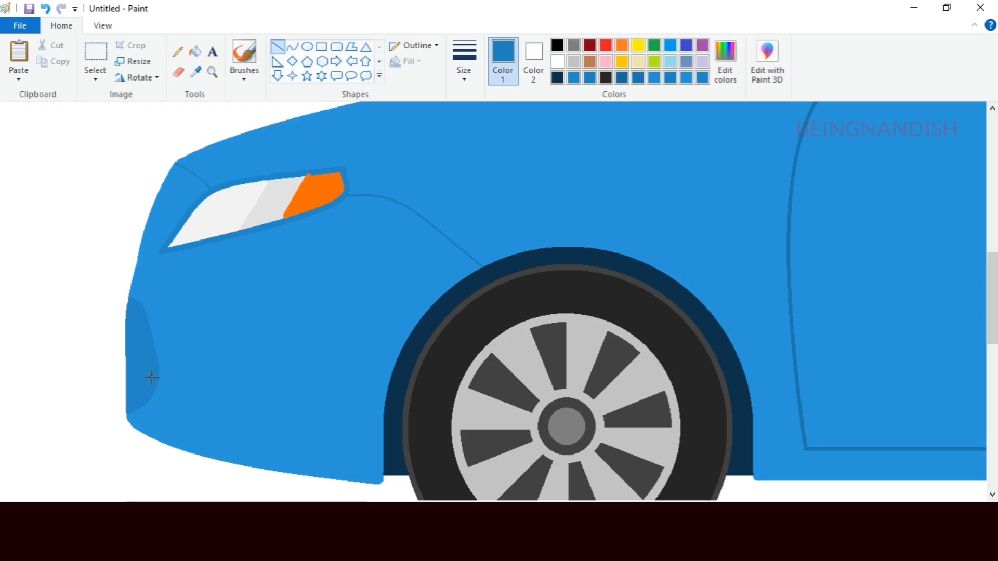
Draw straight darker blue crease lines across the lower front and rear bumpers, reaching to the wheel arches.
left_click(334, 310)
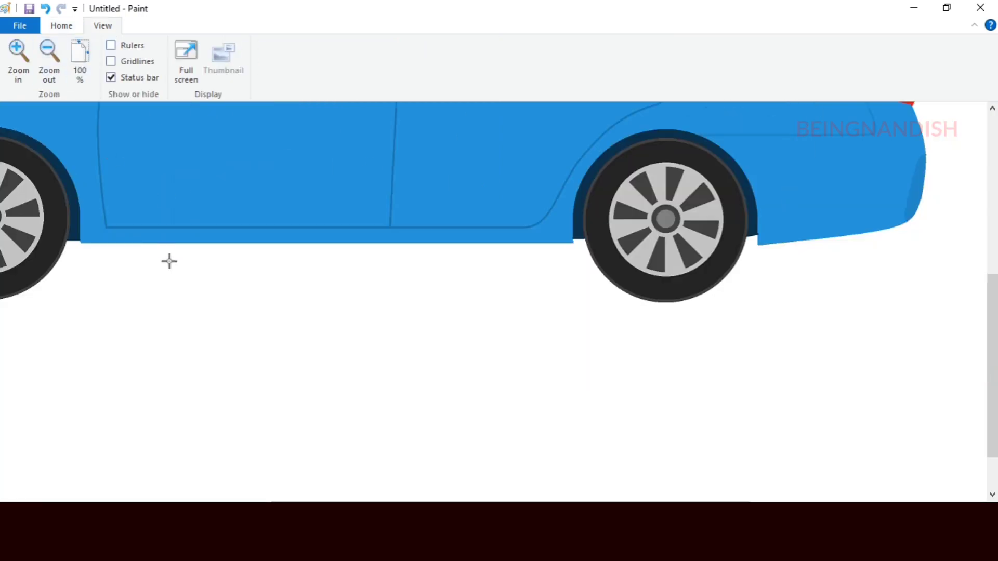
scroll(574, 281, "up", 3)
scroll(644, 314, "right", 5)
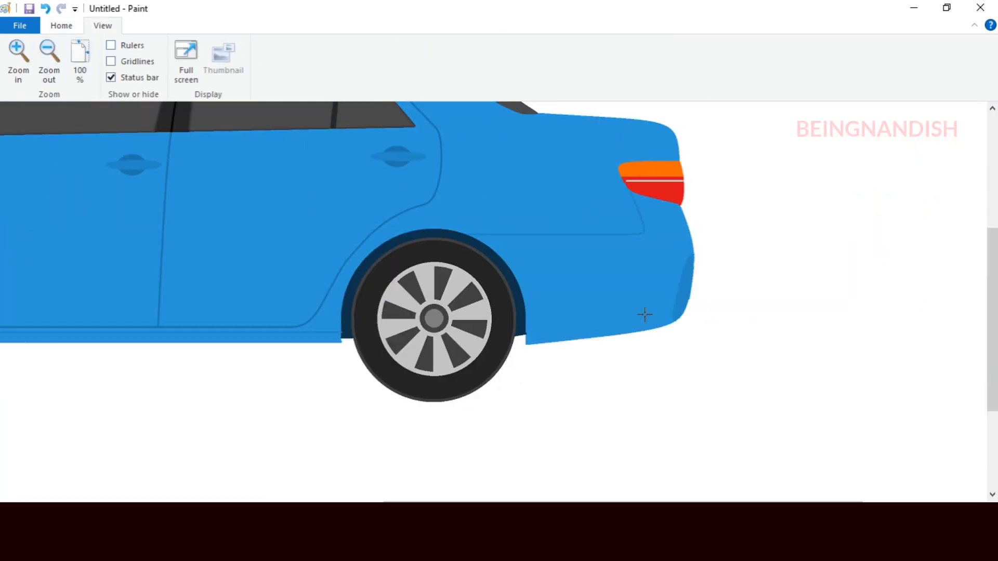
scroll(657, 396, "up", 3)
left_click(18, 61)
scroll(608, 361, "right", 8)
scroll(608, 361, "down", 8)
left_click(61, 25)
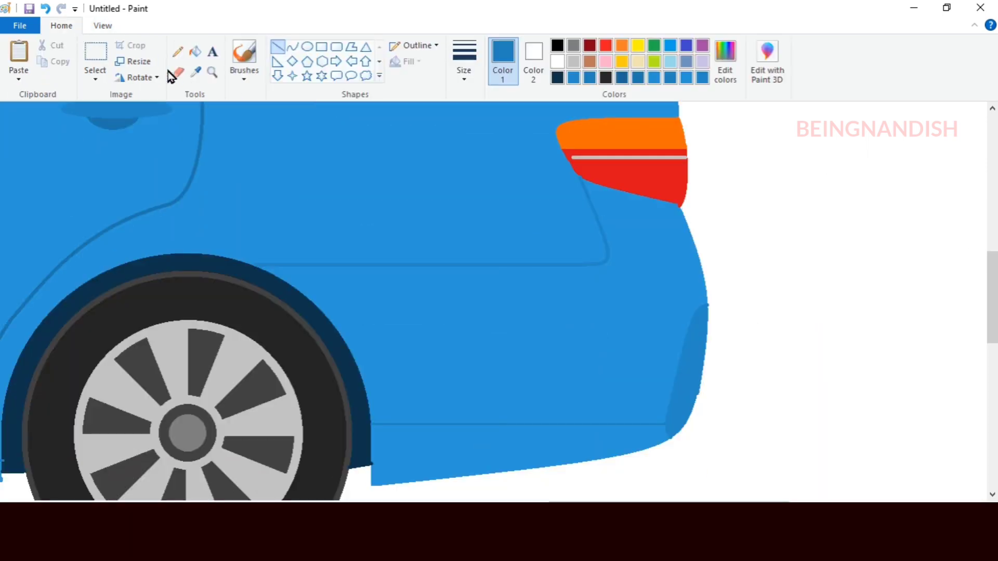
left_click(178, 72)
Mix a custom dark gray, slightly lighter than the near-black, as the drawing color for the rear windshield.
scroll(433, 331, "up", 3)
left_click(104, 26)
left_click(18, 60)
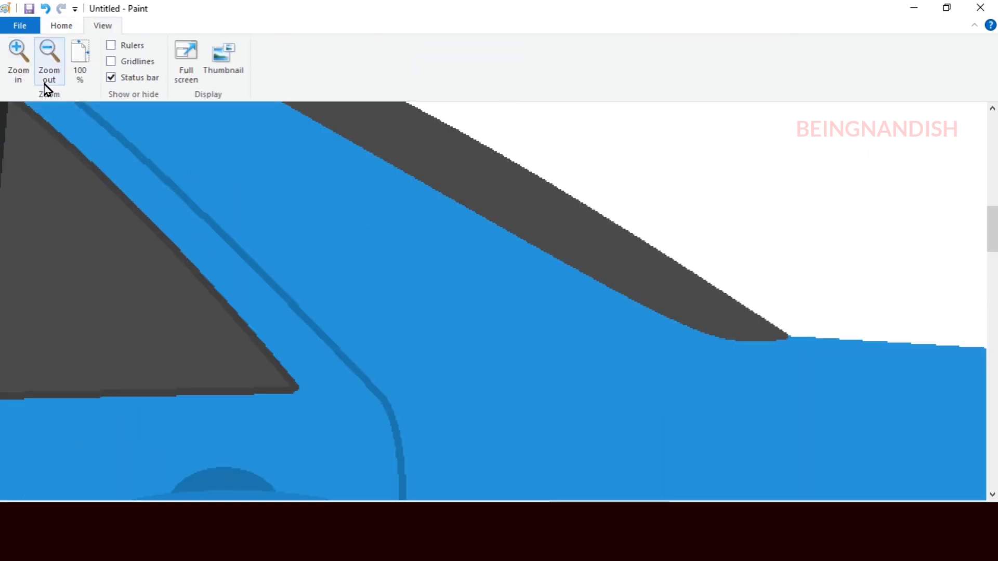
left_click(61, 25)
left_click(606, 78)
left_click(194, 51)
left_click(725, 61)
left_click(650, 277)
left_click(580, 371)
left_click(363, 370)
Draw a horizontal line across the lower end of the rear windshield and fill the area below it with the dark gray.
left_click(276, 47)
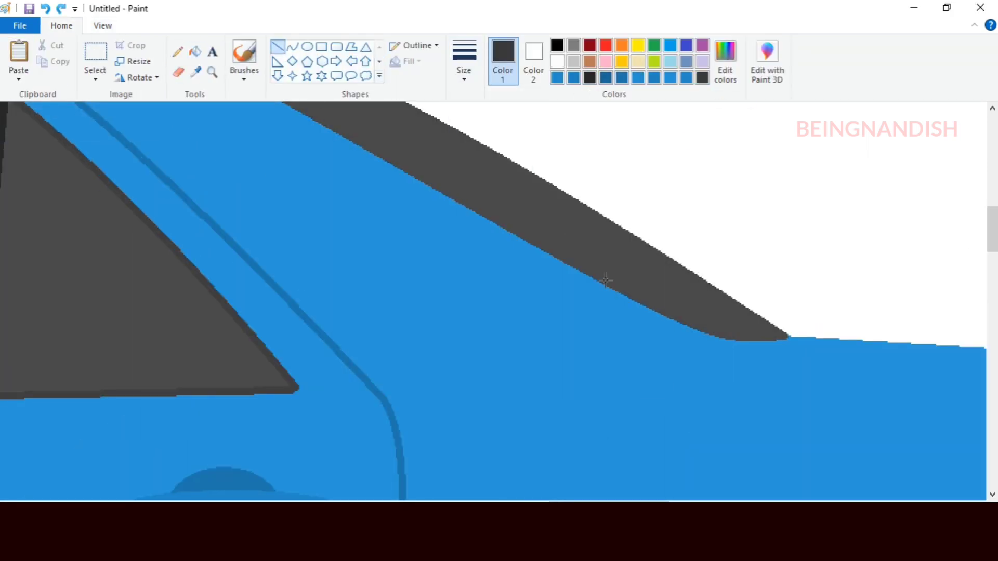
left_click(195, 52)
left_click(712, 317)
Draw a horizontal line across the lower end of the front windshield and fill the area below it with the dark gray.
left_click(102, 26)
left_click(47, 60)
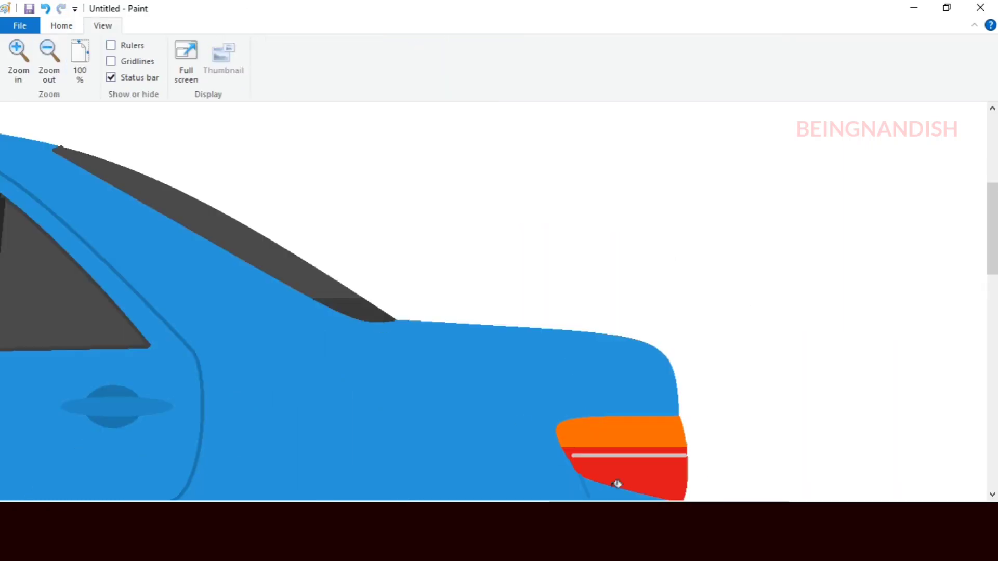
left_click_drag(617, 500, 326, 500)
left_click(65, 25)
left_click(276, 46)
left_click_drag(251, 325, 307, 337)
left_click(195, 51)
left_click(281, 338)
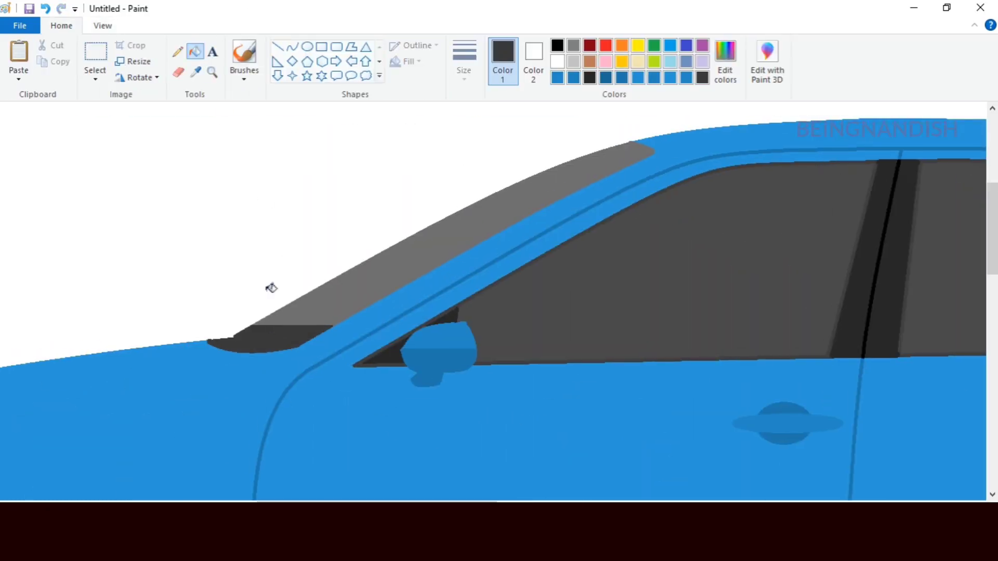
Mix two lighter grays, filling the front windshield's lower end with the darker one and its glass and the front door window with the lighter one.
left_click(725, 61)
left_click(654, 265)
left_click(364, 371)
left_click(307, 337)
left_click(725, 62)
left_click(655, 256)
left_click(364, 371)
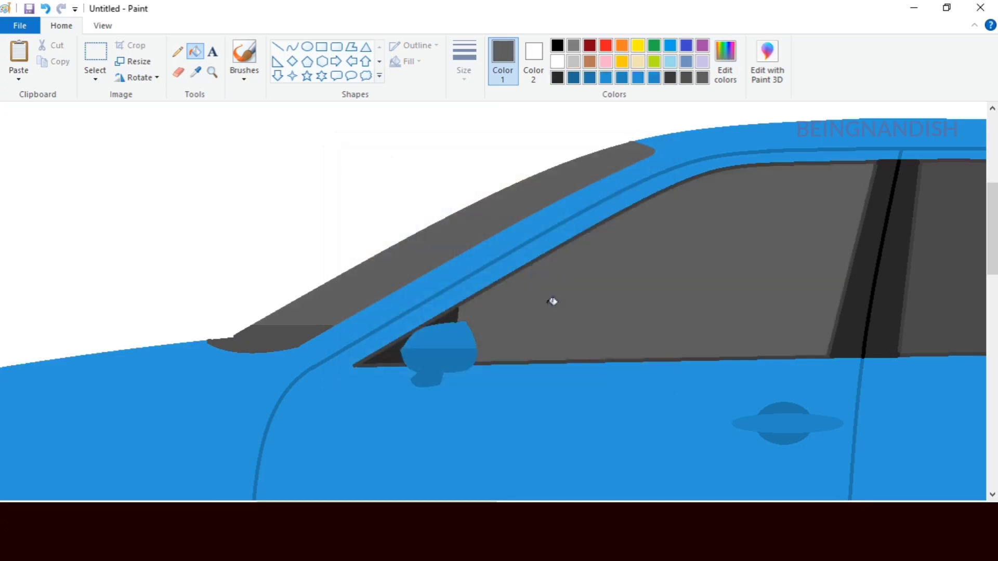
Undo the lighter gray fill on the front door window.
key("ctrl+z")
scroll(550, 301, "right", 10)
left_click(102, 25)
left_click(49, 54)
left_click(48, 54)
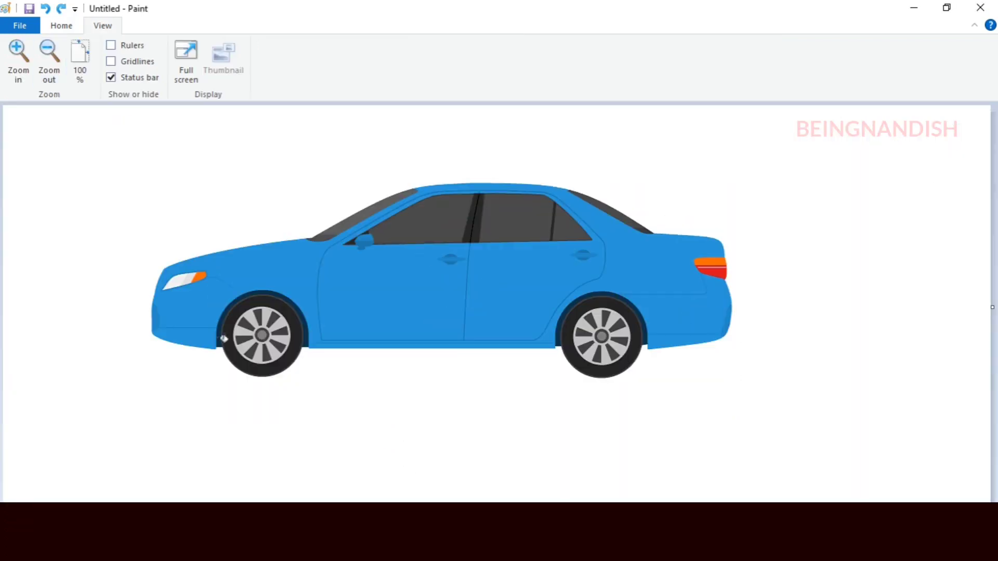